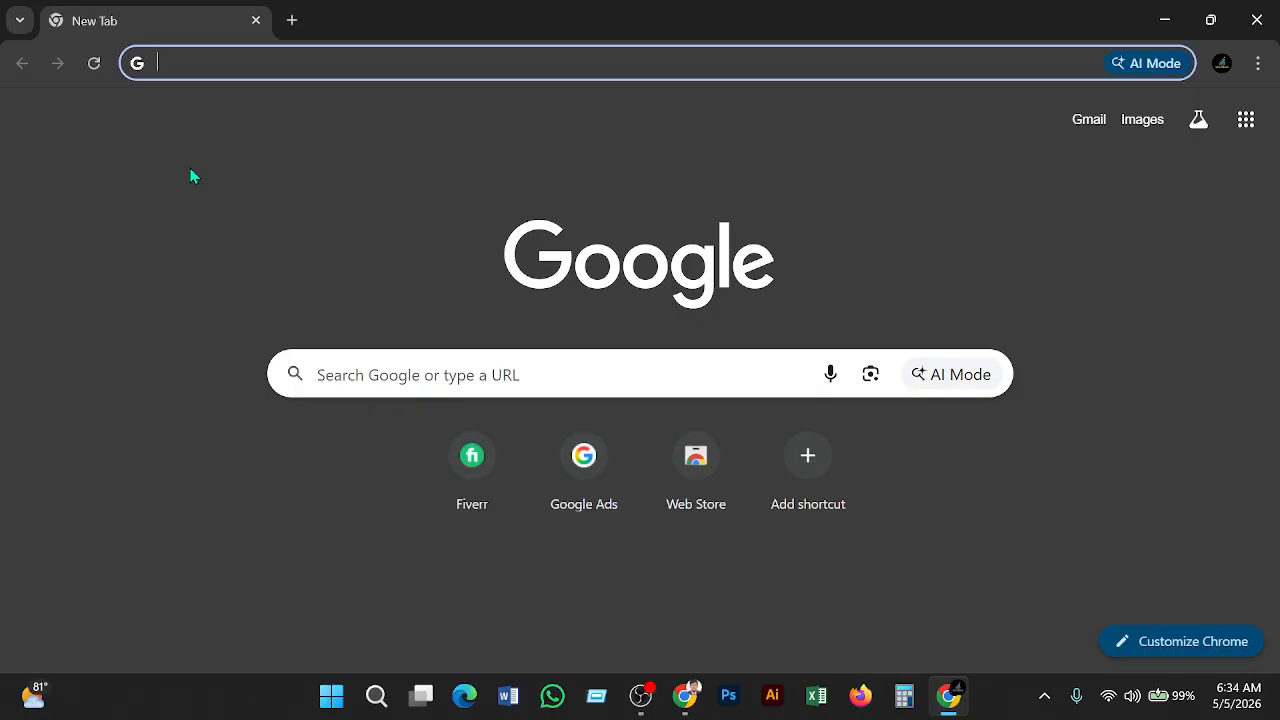
# Load the misspelled address panthion.io in Chrome's address bar
pyautogui.write('panti')
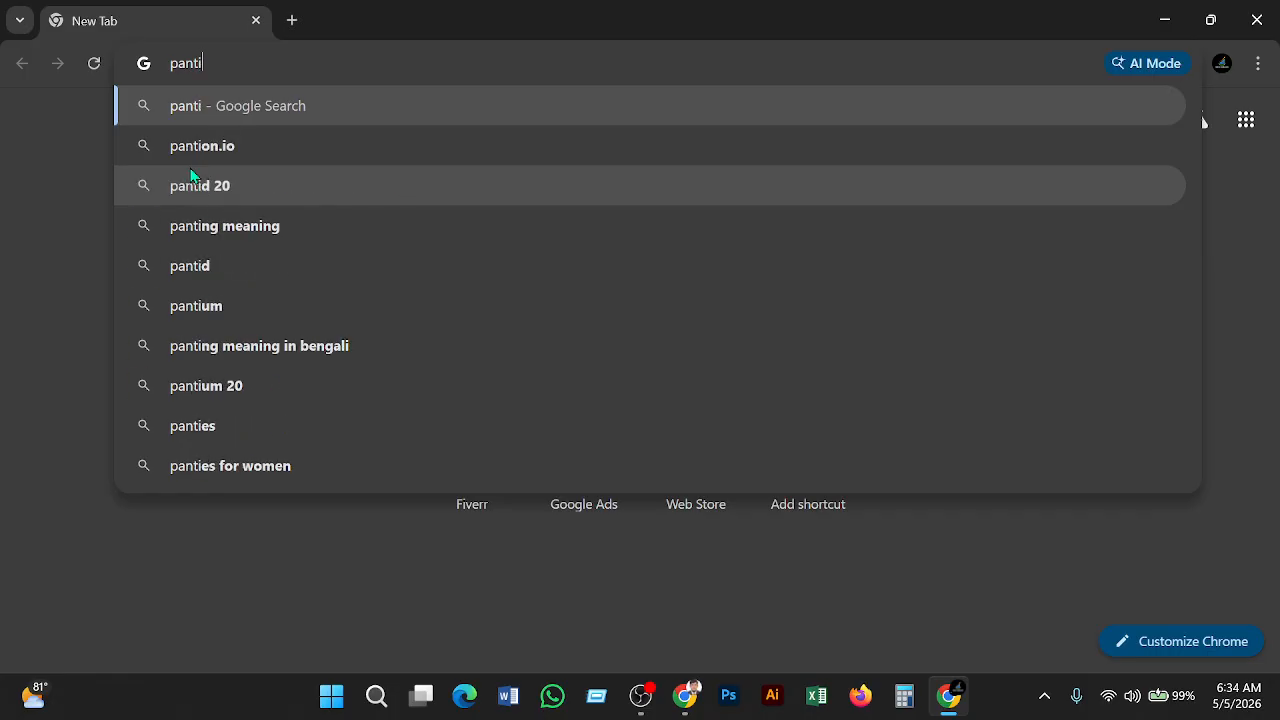
pyautogui.press('BackSpace')
pyautogui.write('h')
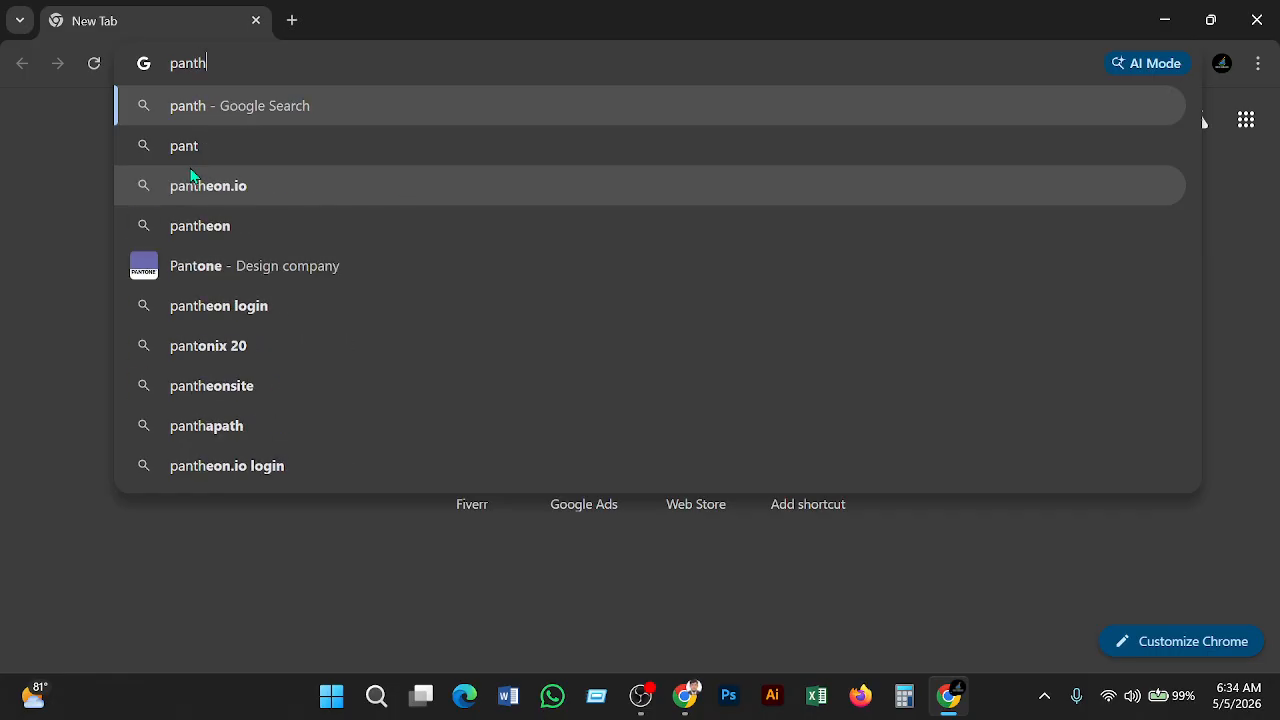
pyautogui.write('io')
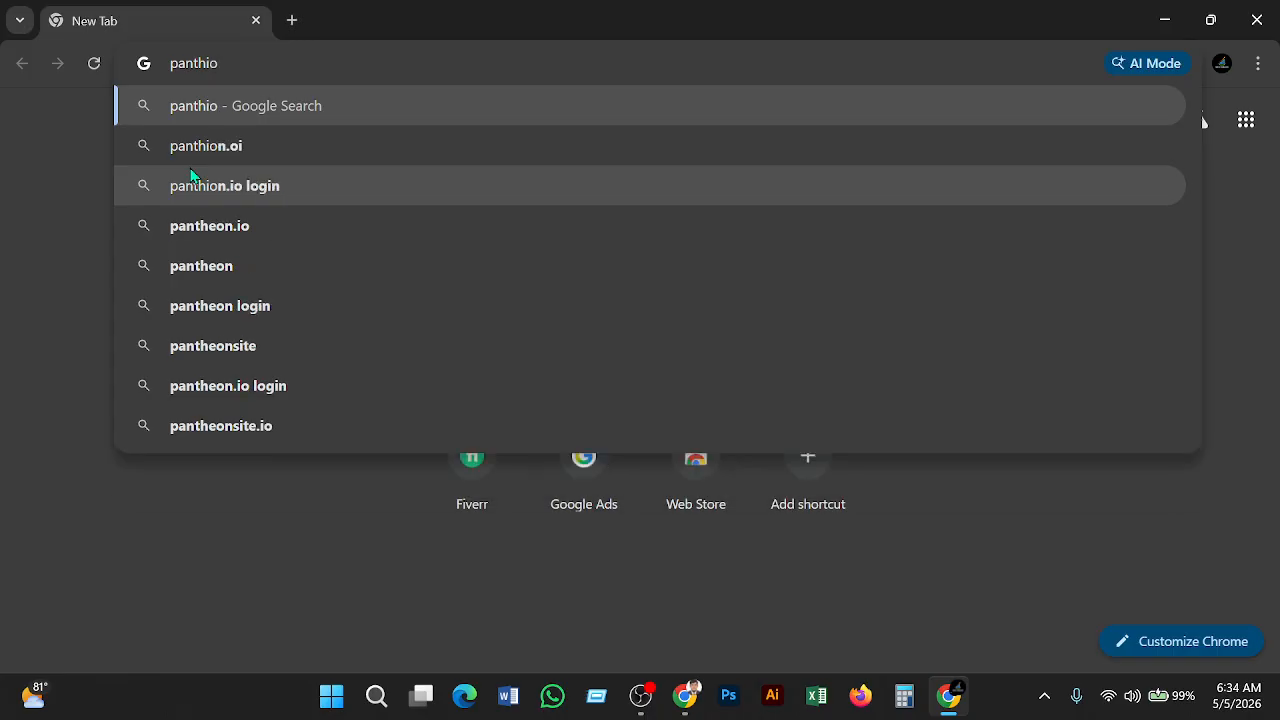
pyautogui.write('n.')
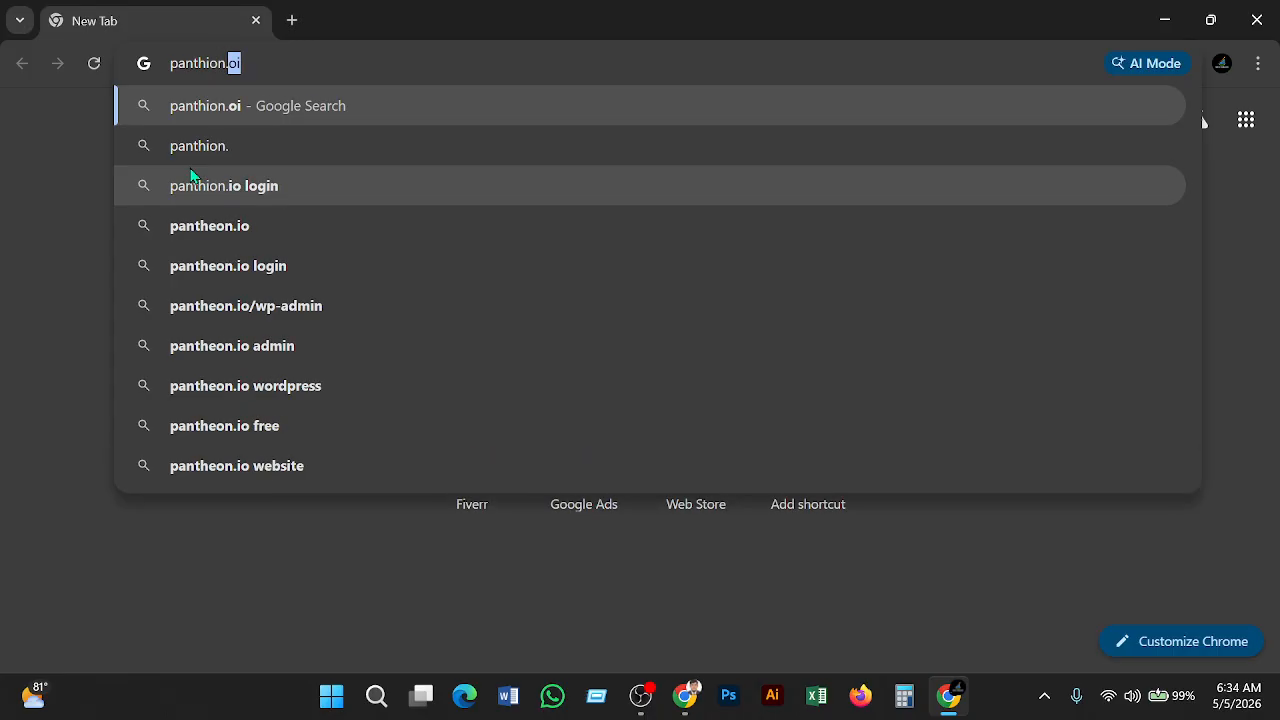
pyautogui.write('io\\')
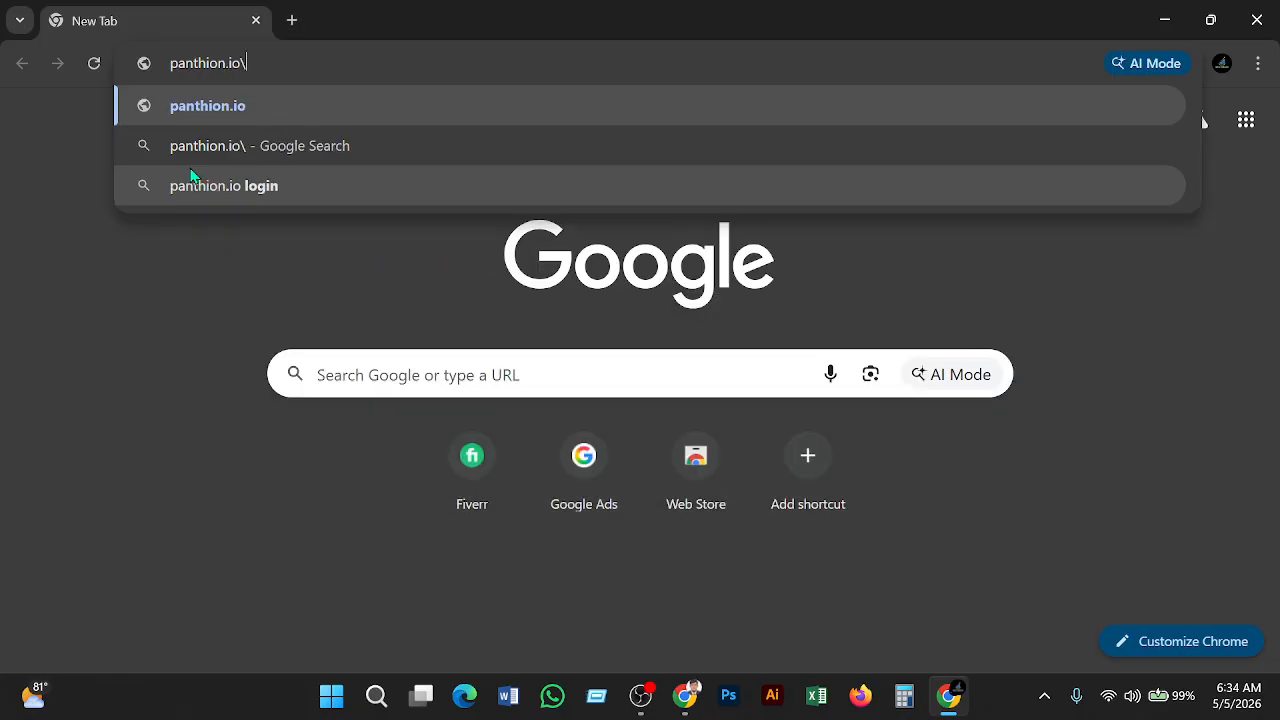
pyautogui.press('BackSpace')
pyautogui.press('Return')
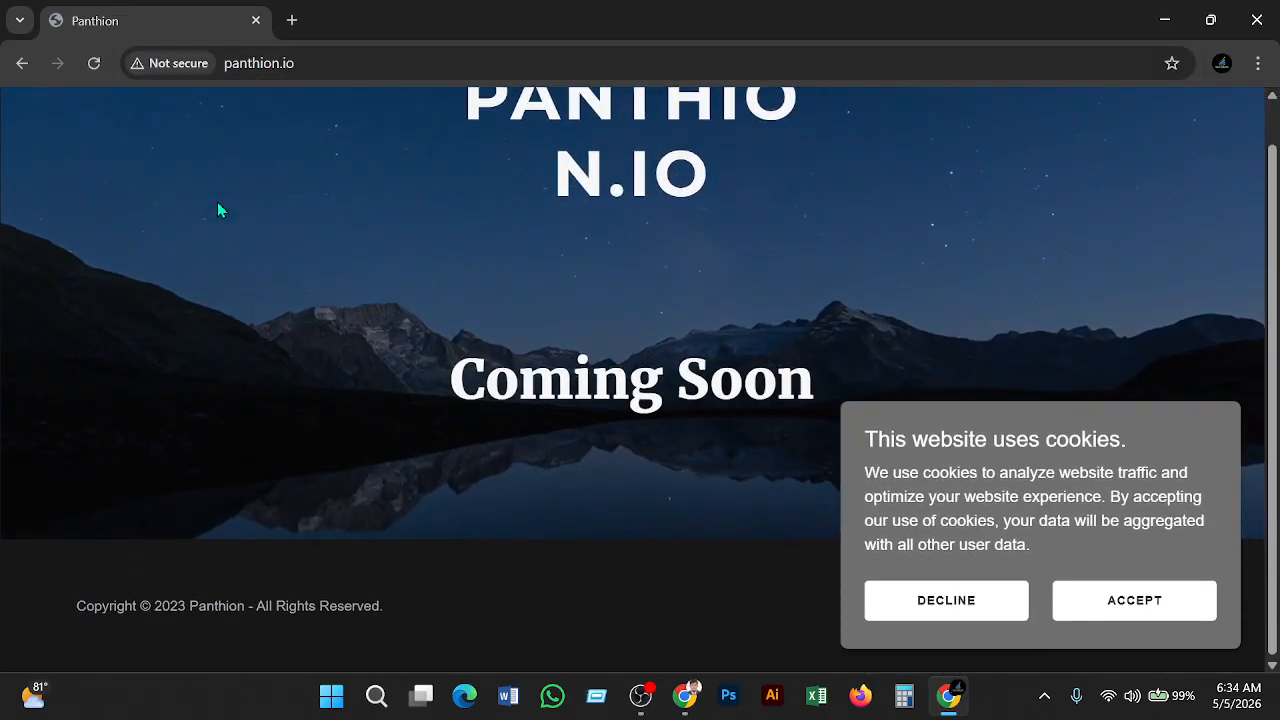
# Replace the address with 'pant' and search for pantheon.io from the suggestions
pyautogui.click(316, 67)
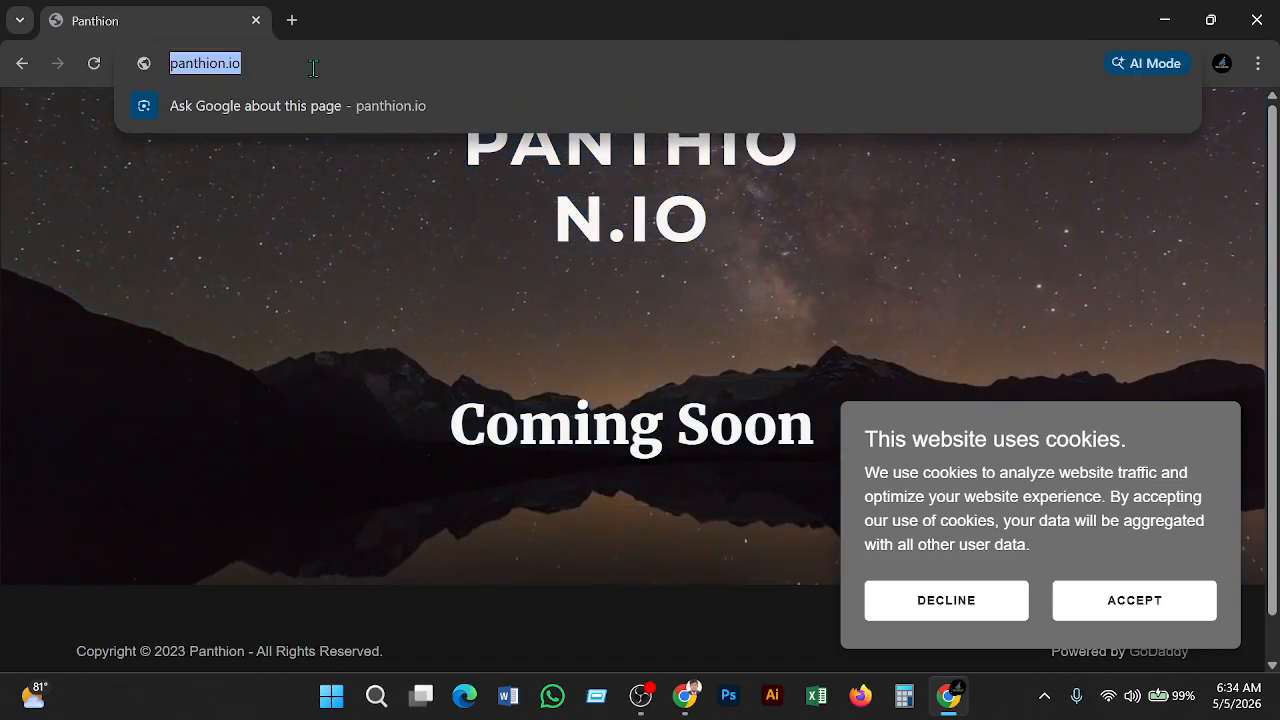
pyautogui.click(197, 67)
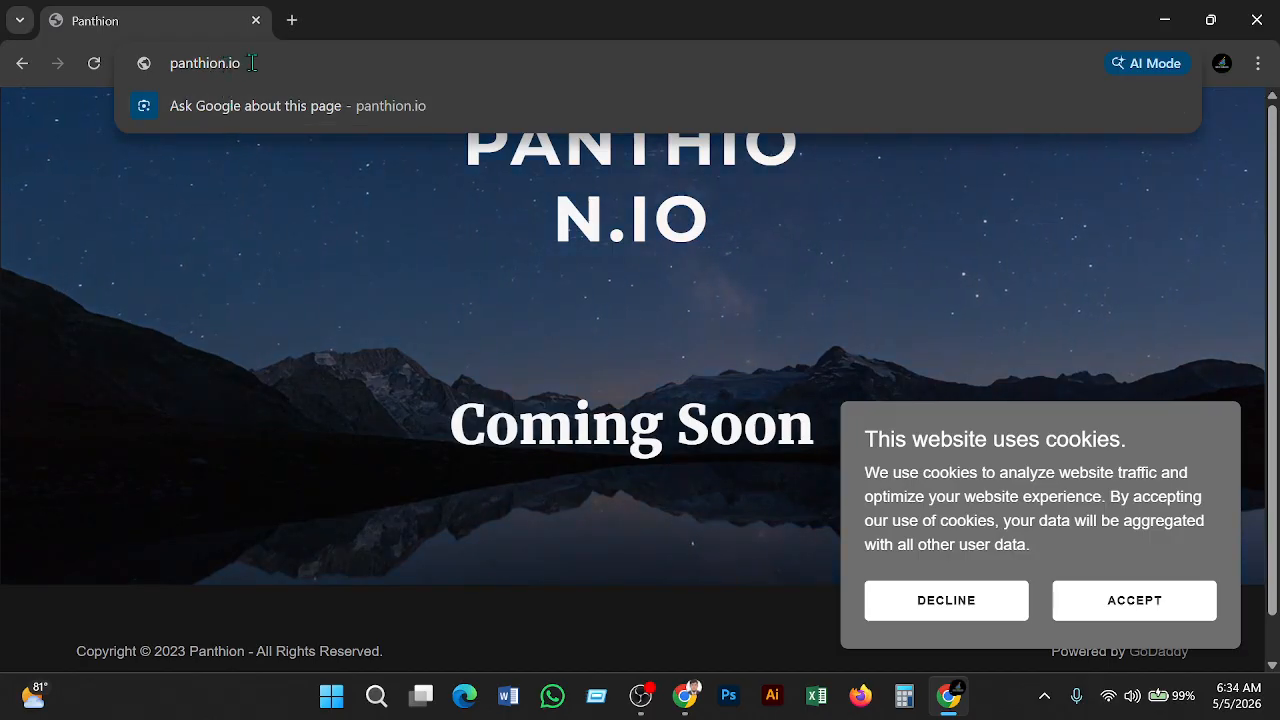
pyautogui.moveTo(254, 63); pyautogui.dragTo(11, 100)
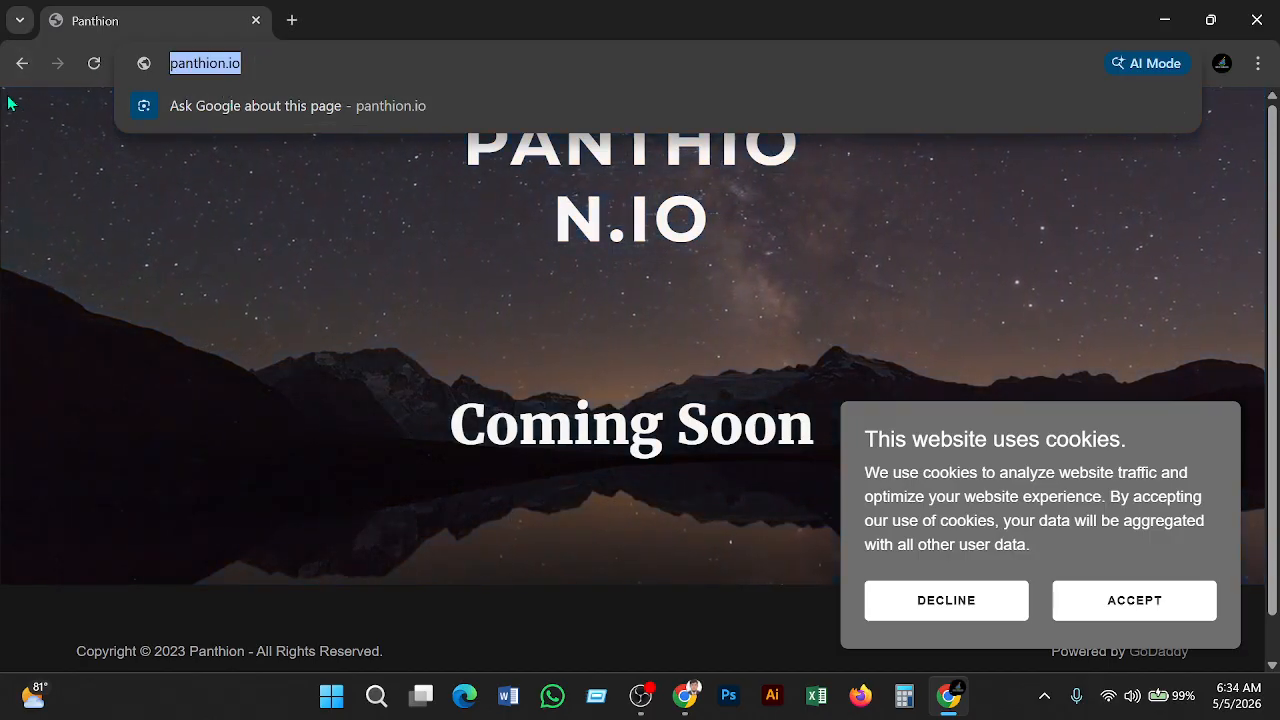
pyautogui.write('p')
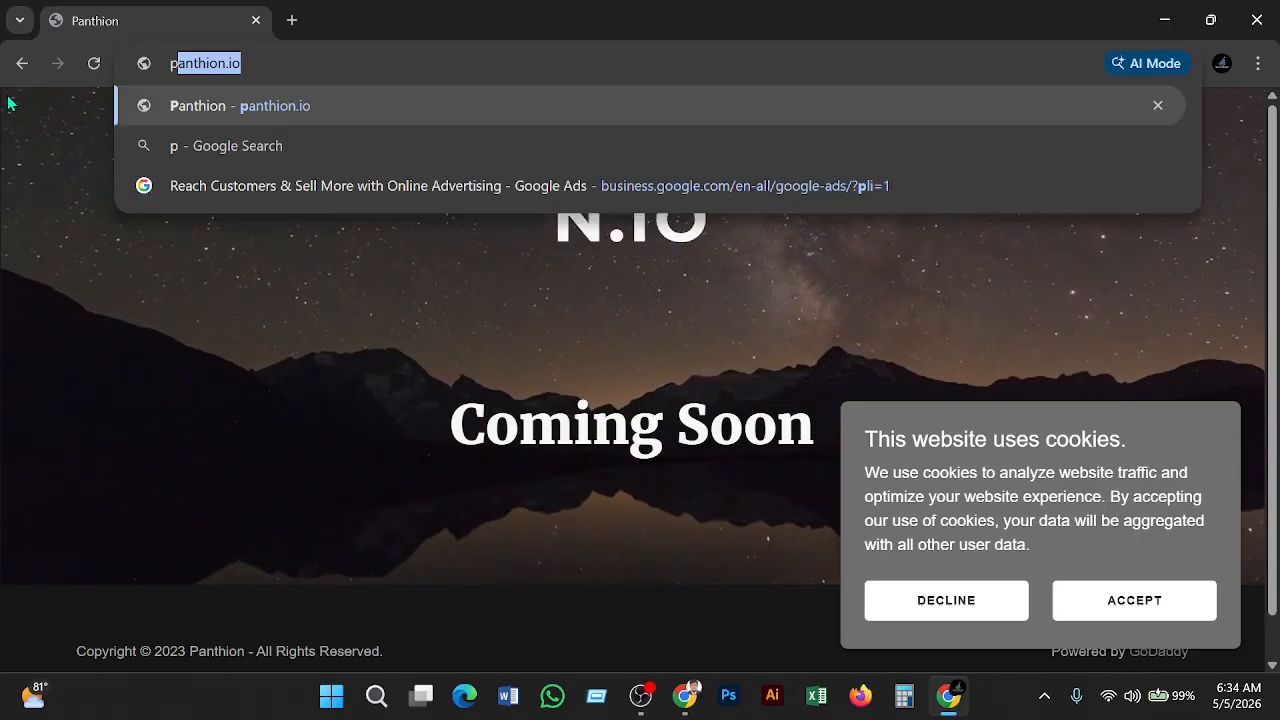
pyautogui.write('ant')
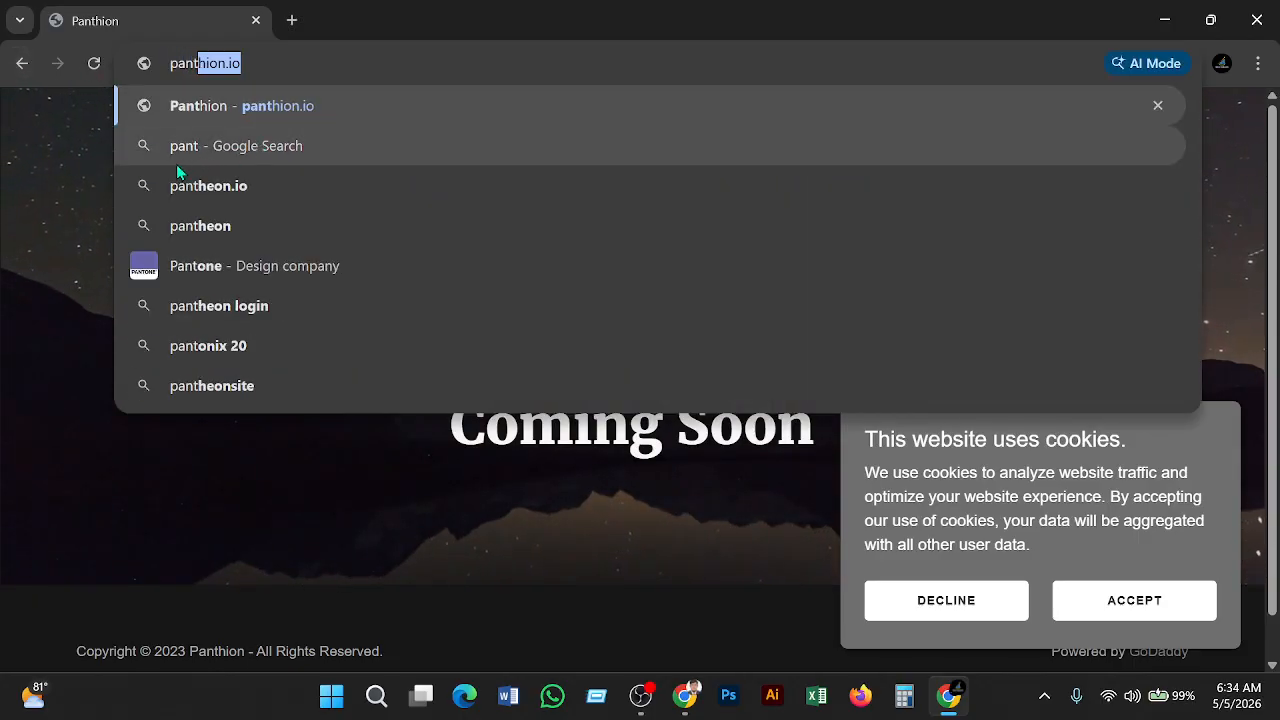
pyautogui.click(194, 190)
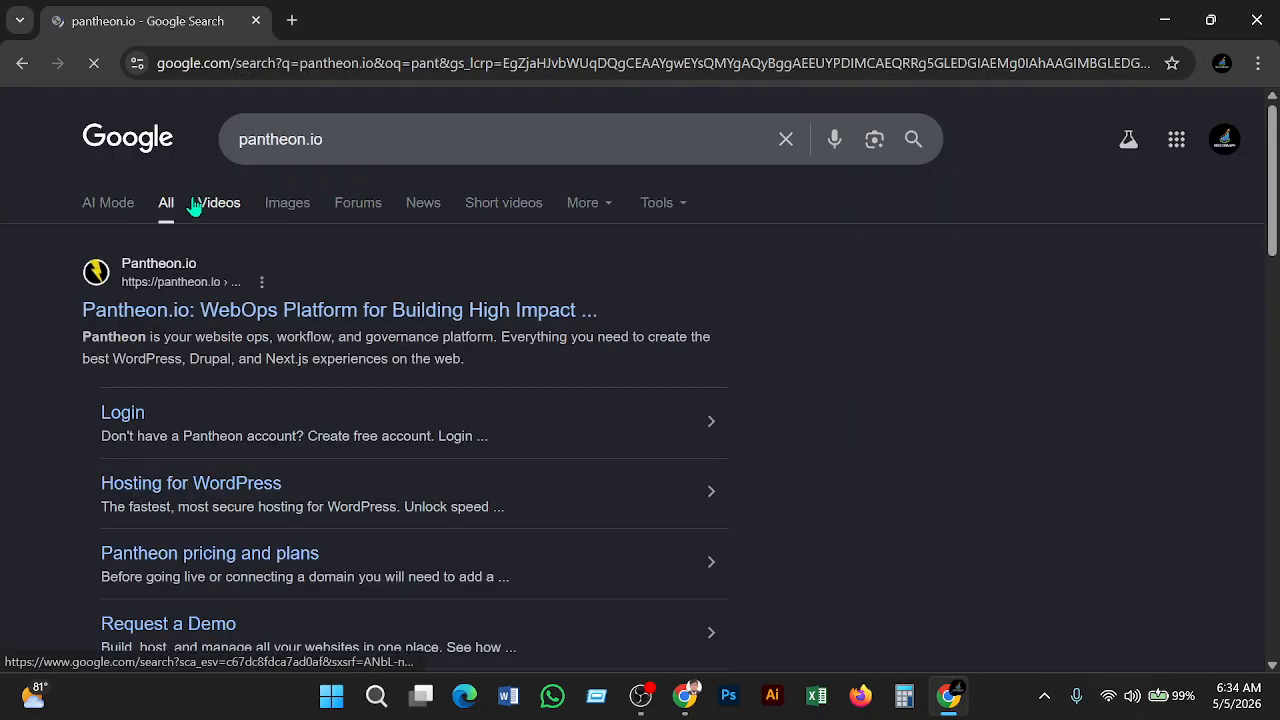
# Open the Pantheon.io site from the results, dismiss its cookie notice, and go to login
pyautogui.click(141, 315)
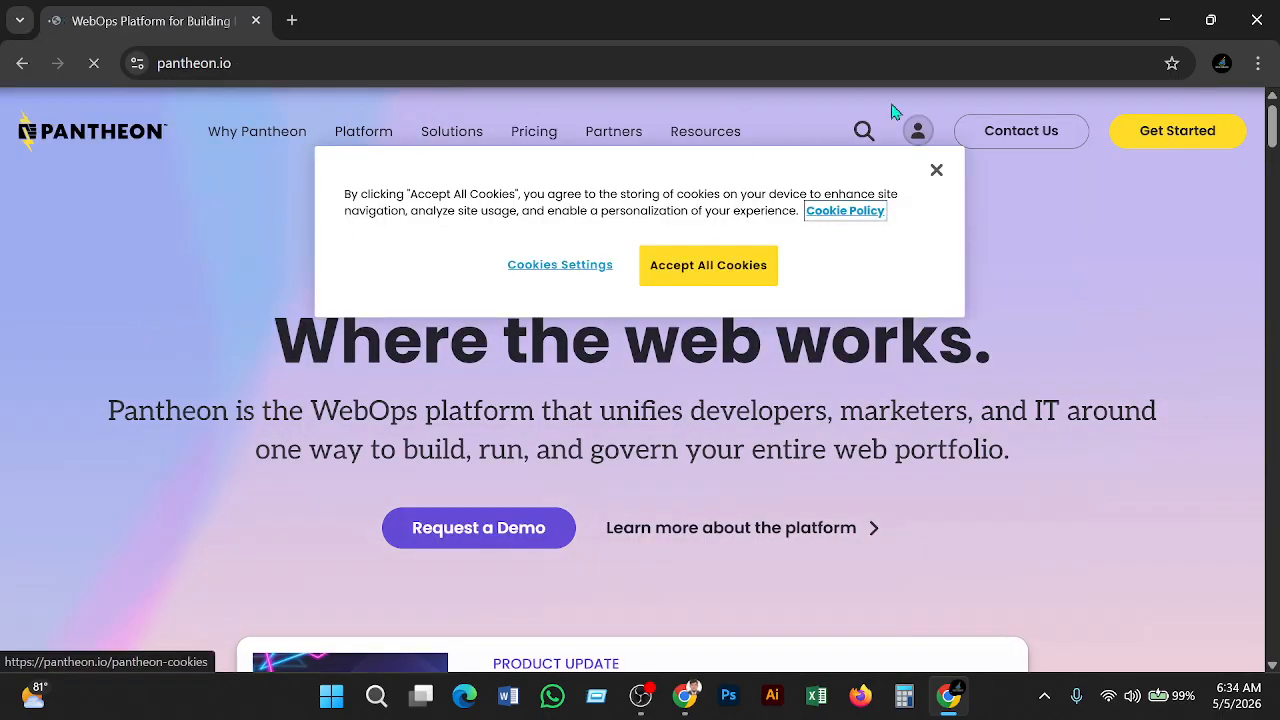
pyautogui.click(936, 171)
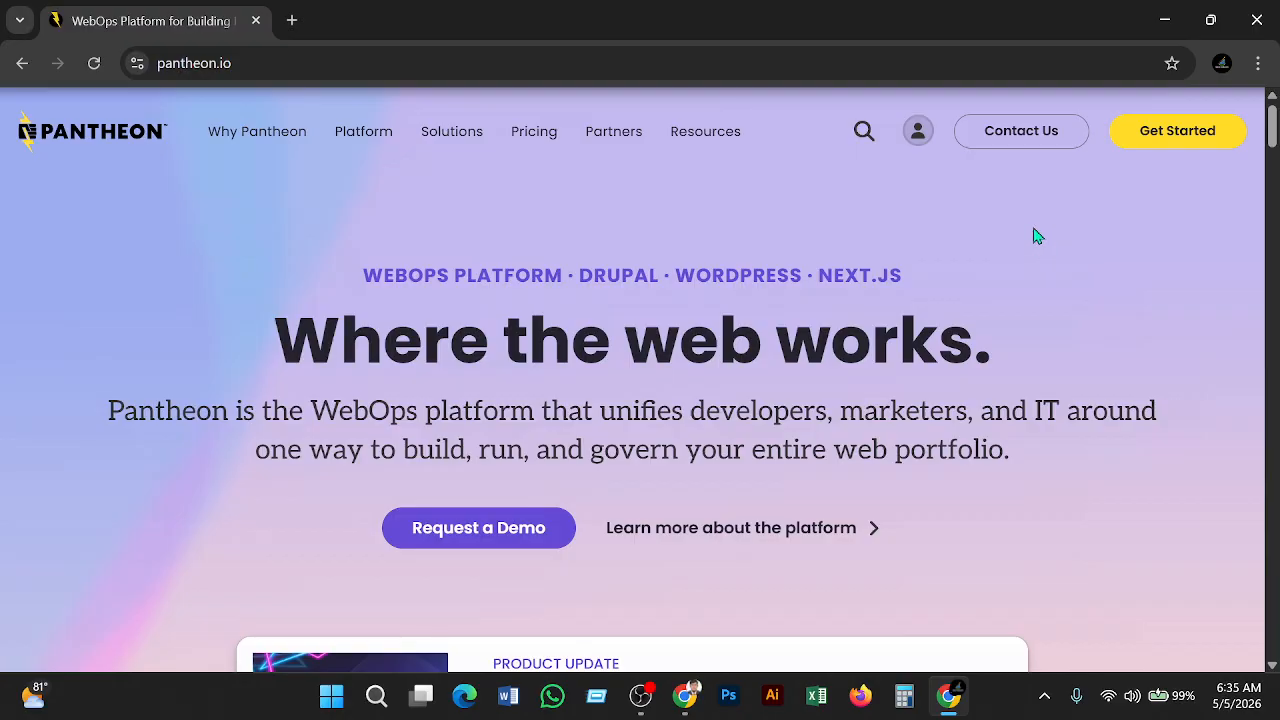
pyautogui.scroll(-2, 1035, 235)
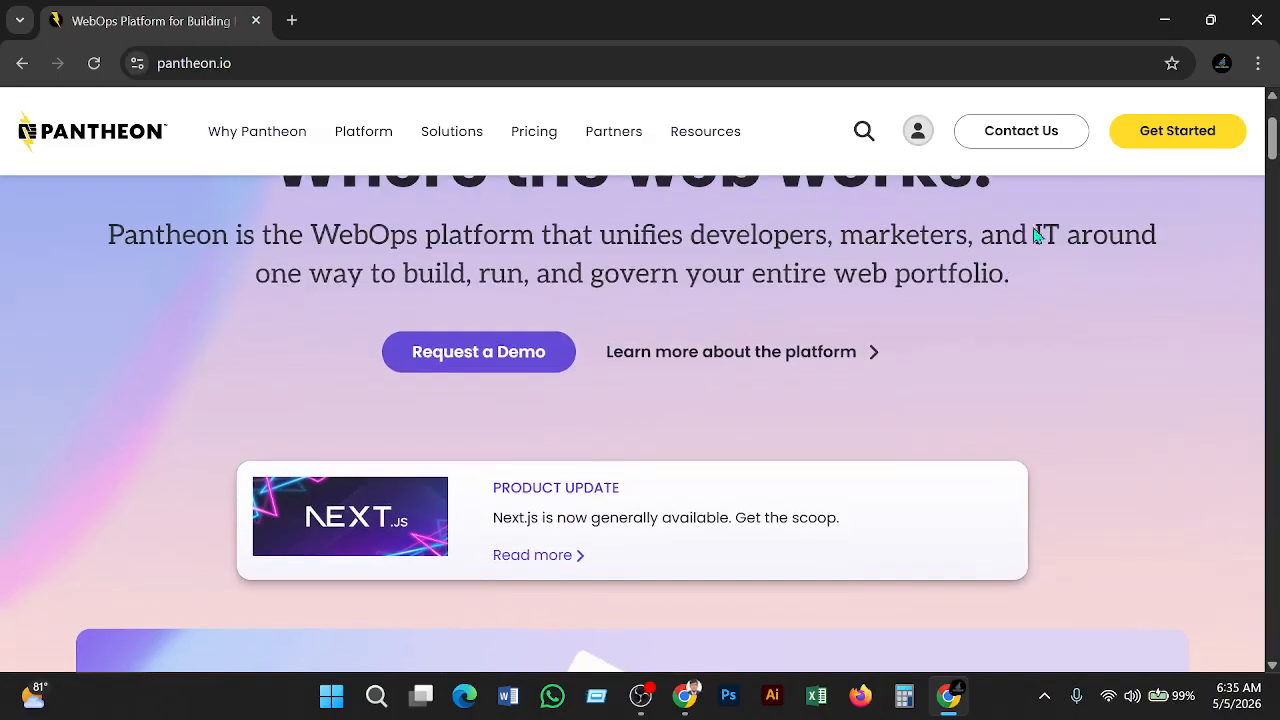
pyautogui.scroll(2, 1035, 235)
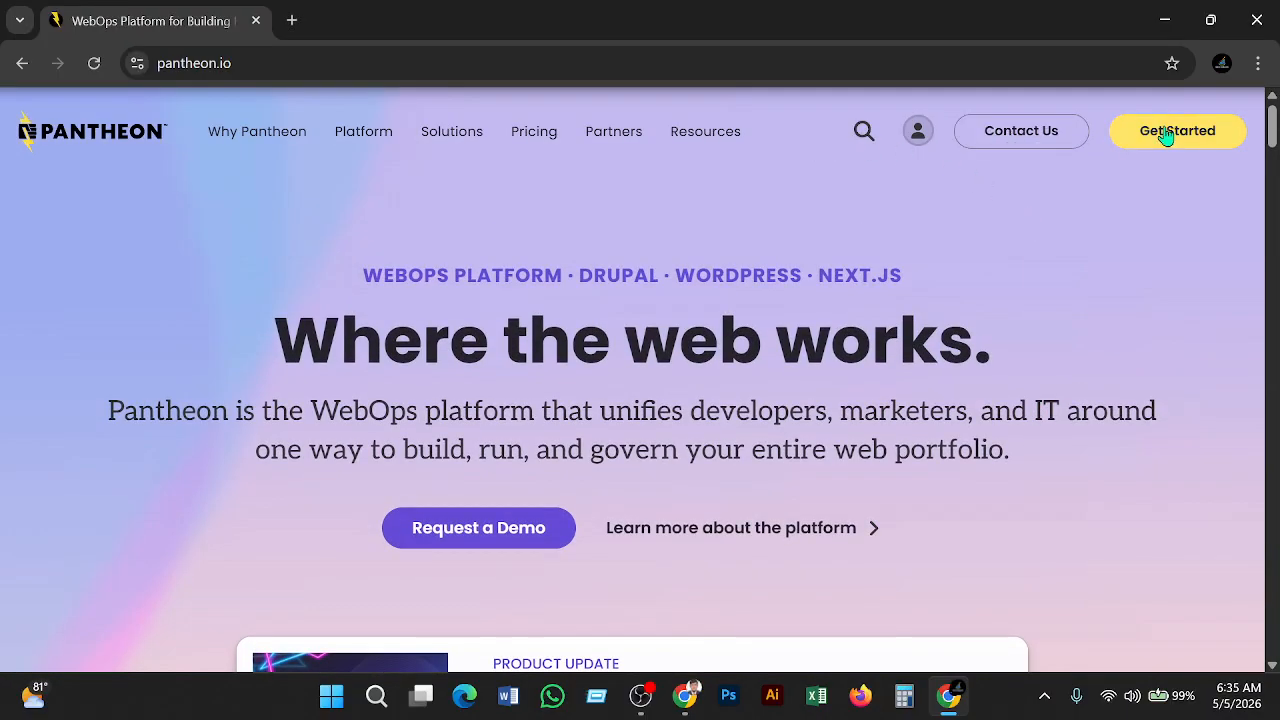
pyautogui.click(925, 136)
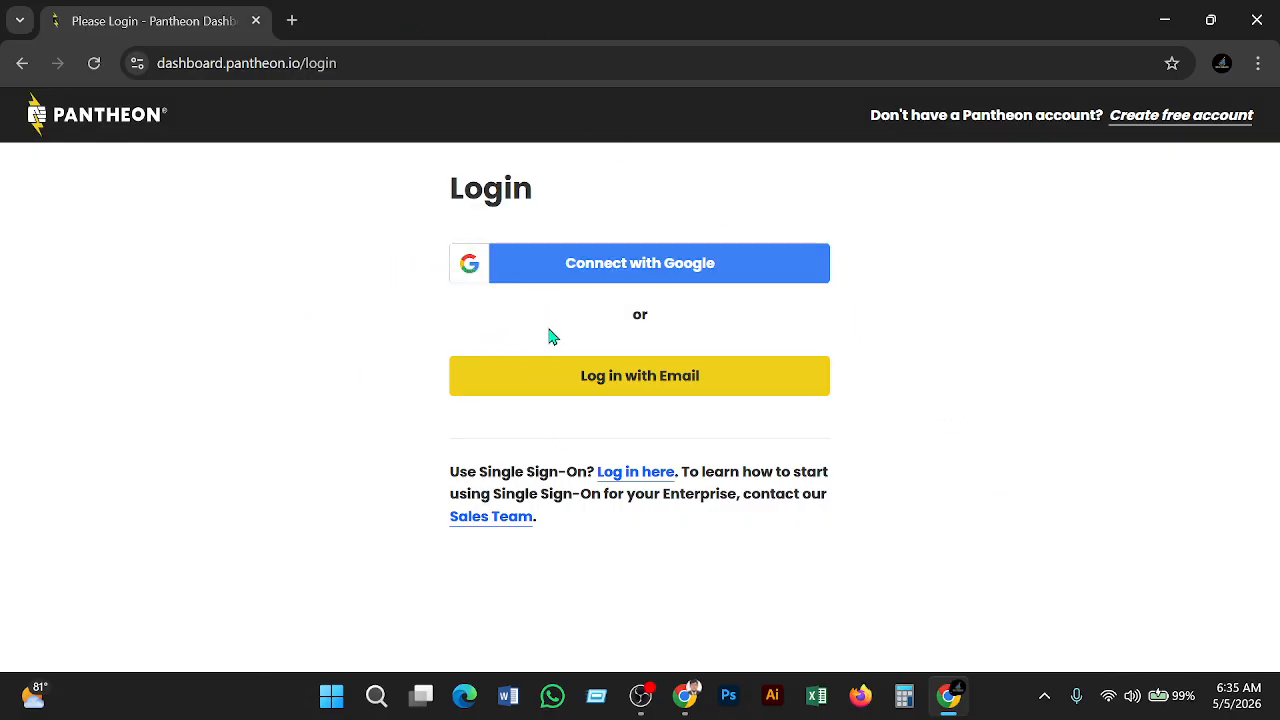
# Connect with Google, pick the Google account, and approve the auth0.com consent
pyautogui.click(605, 270)
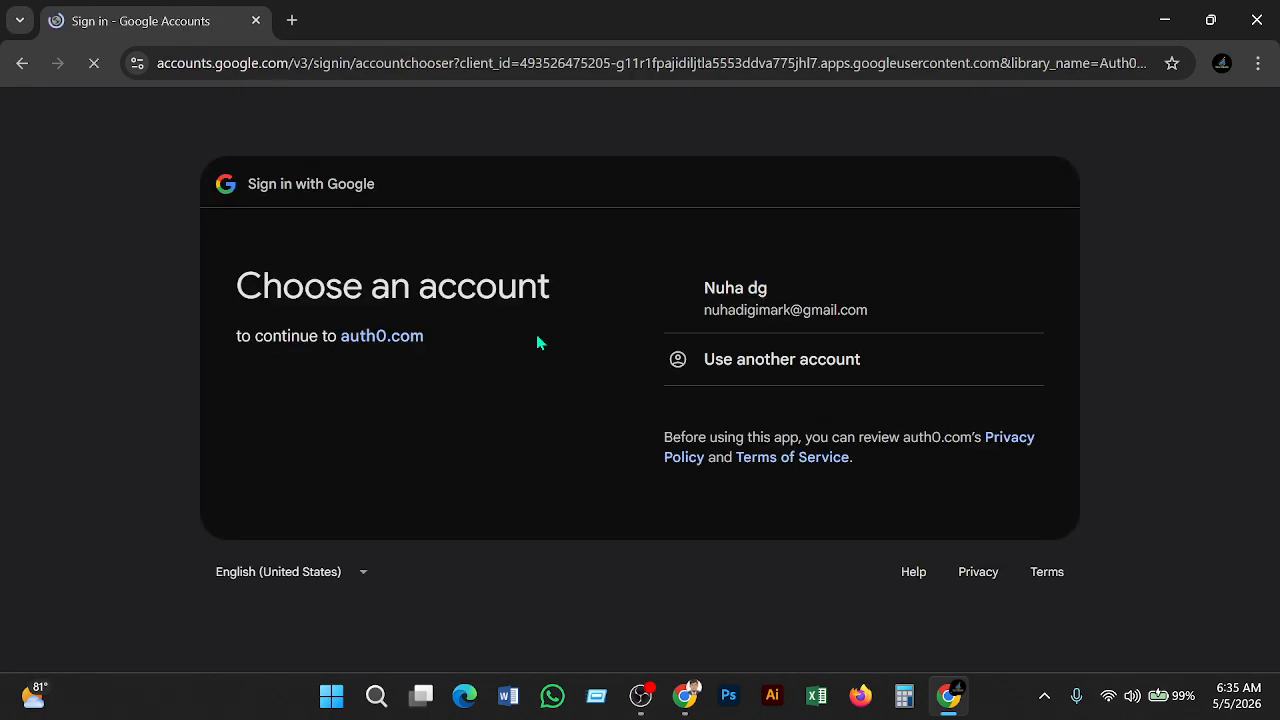
pyautogui.click(749, 314)
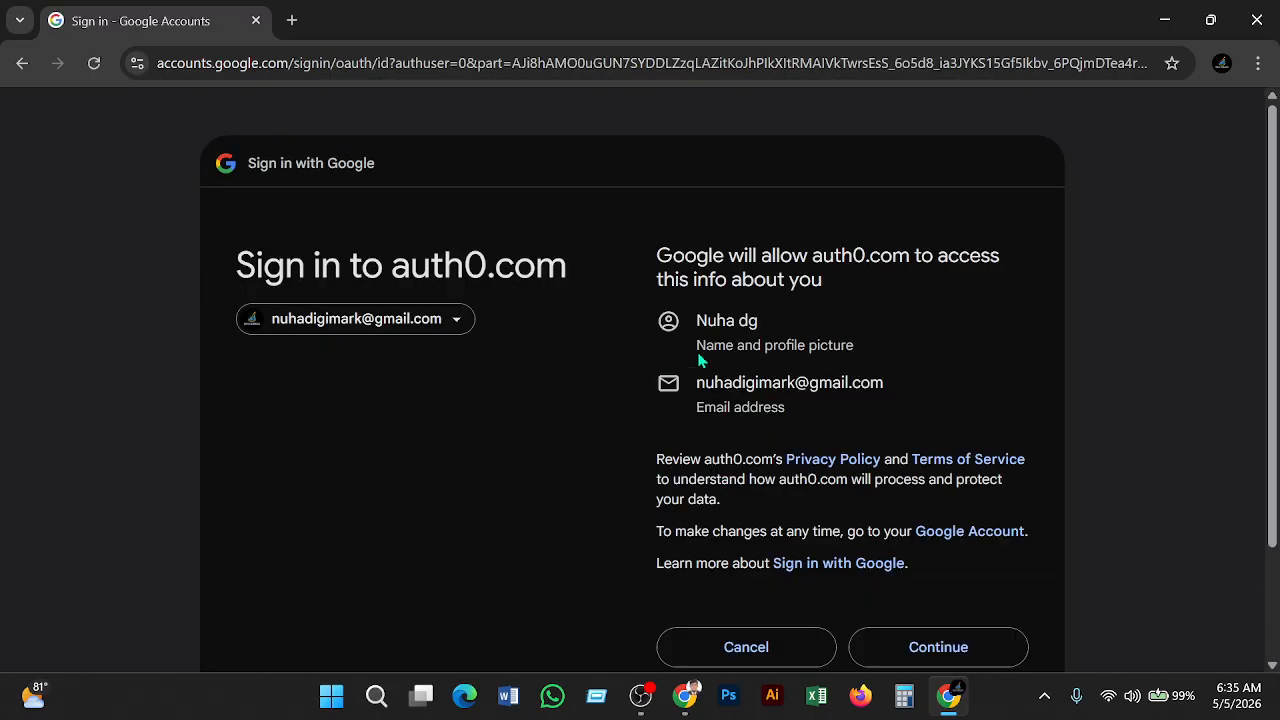
pyautogui.scroll(-2, 702, 350)
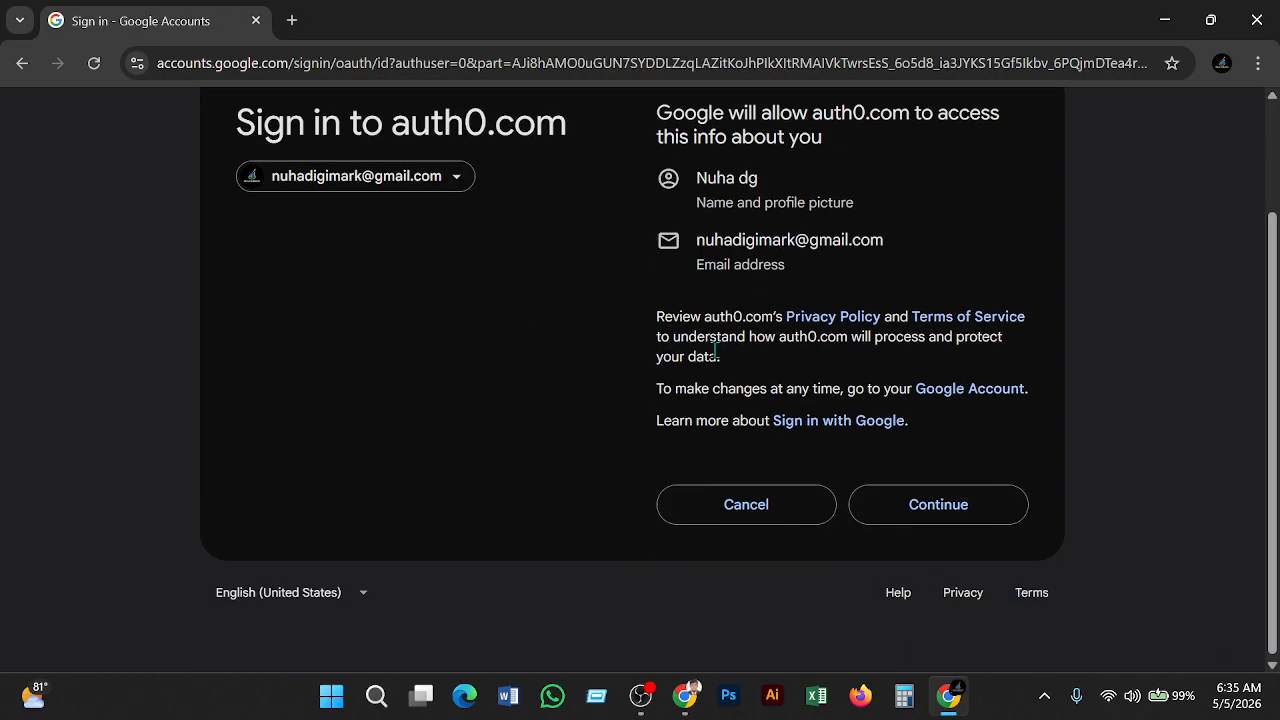
pyautogui.click(968, 516)
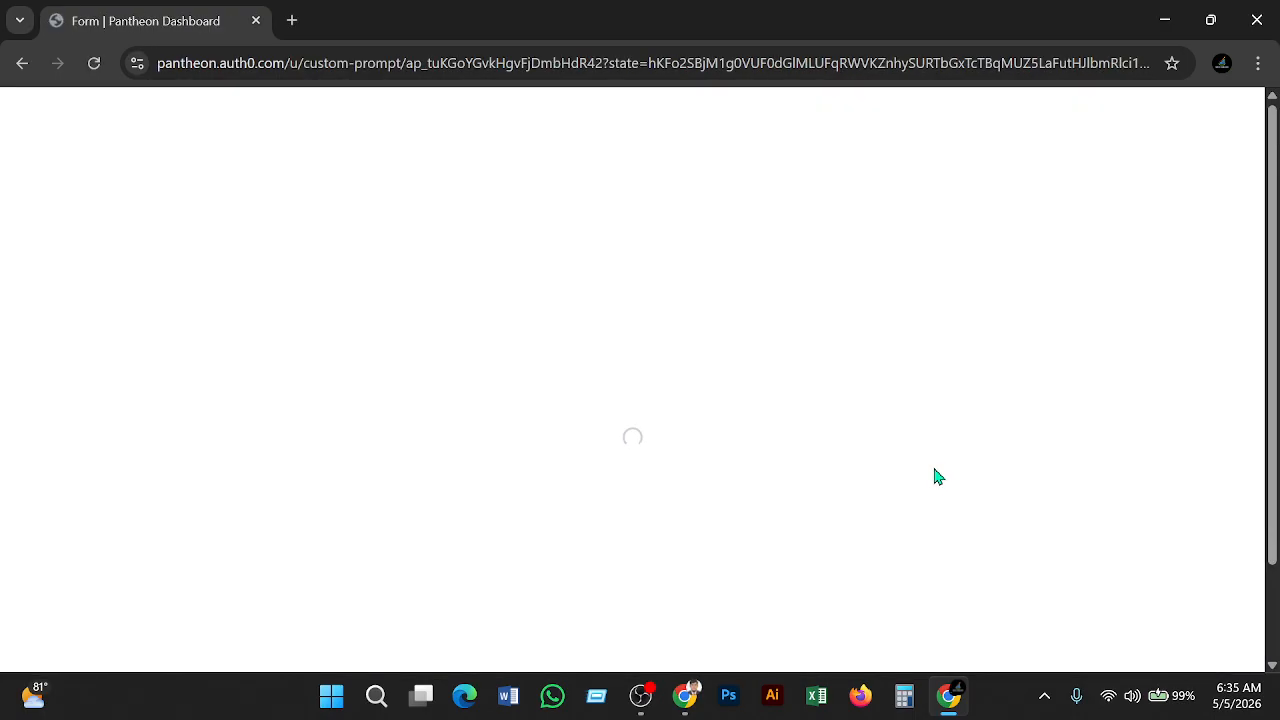
# Enter the user's first and last name in the profile form
pyautogui.click(571, 454)
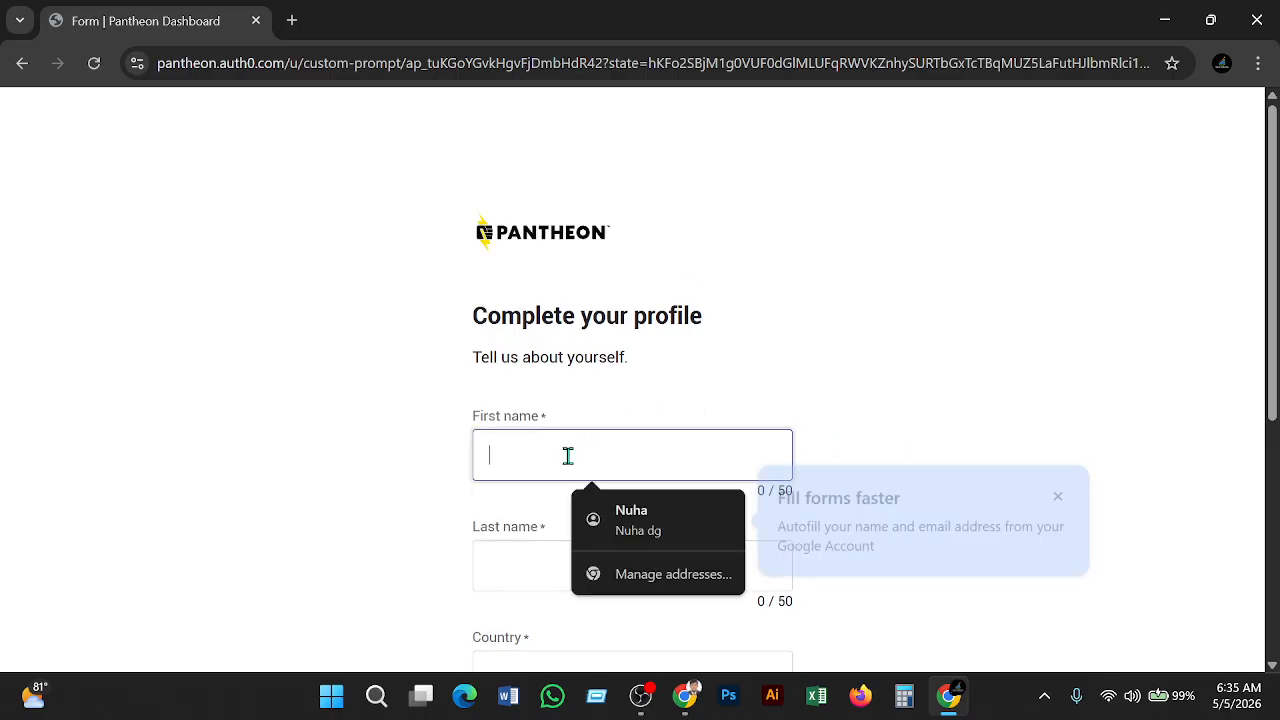
pyautogui.scroll(-2, 548, 543)
pyautogui.scroll(-1, 548, 543)
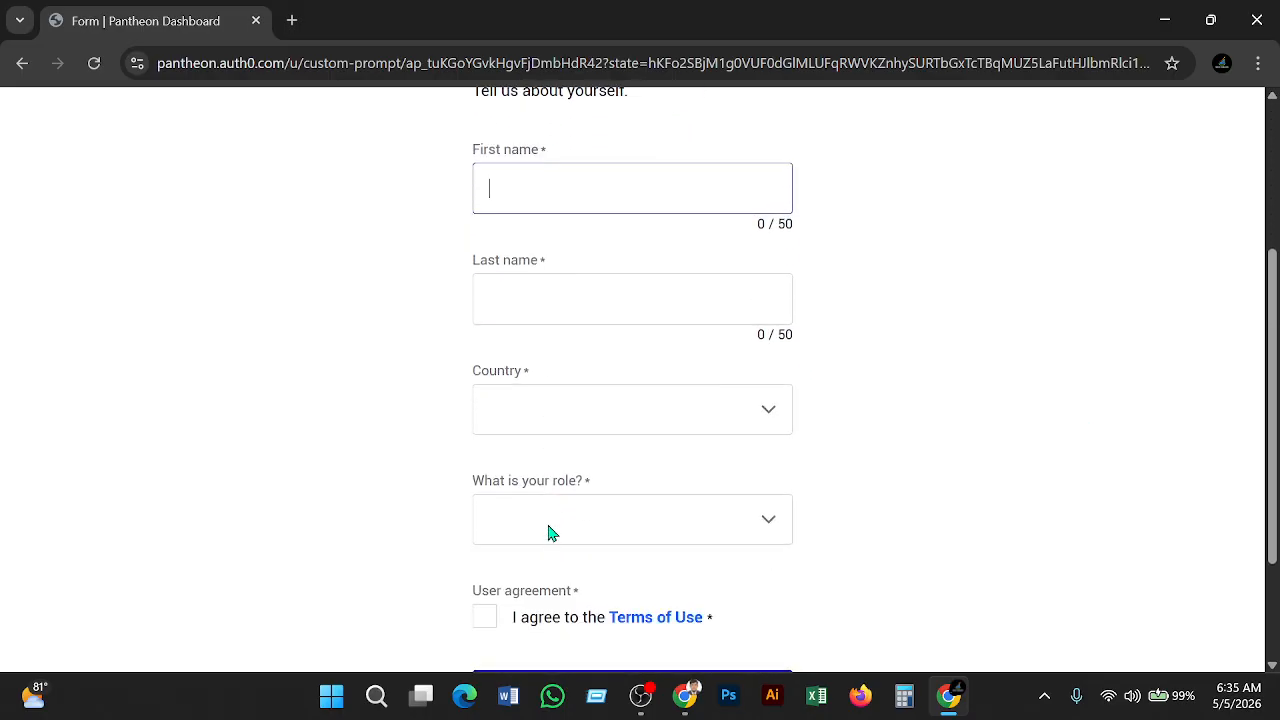
pyautogui.scroll(-1, 591, 390)
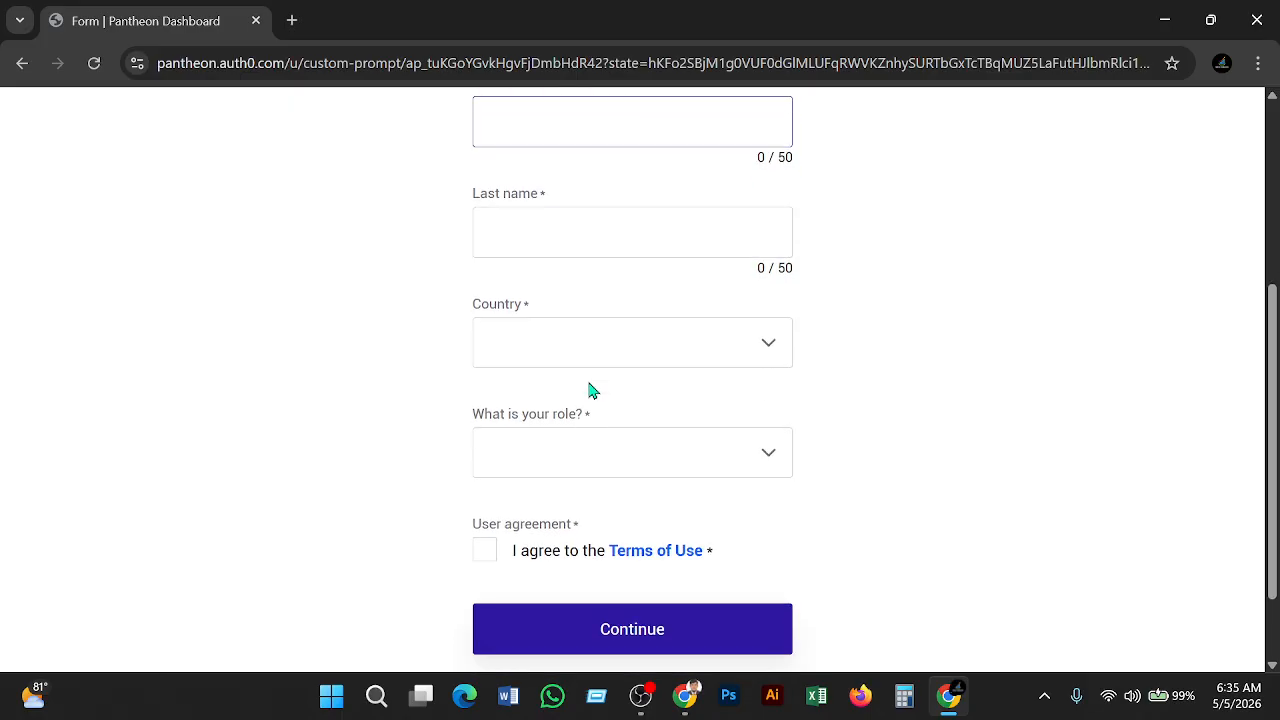
pyautogui.scroll(3, 581, 389)
pyautogui.click(584, 390)
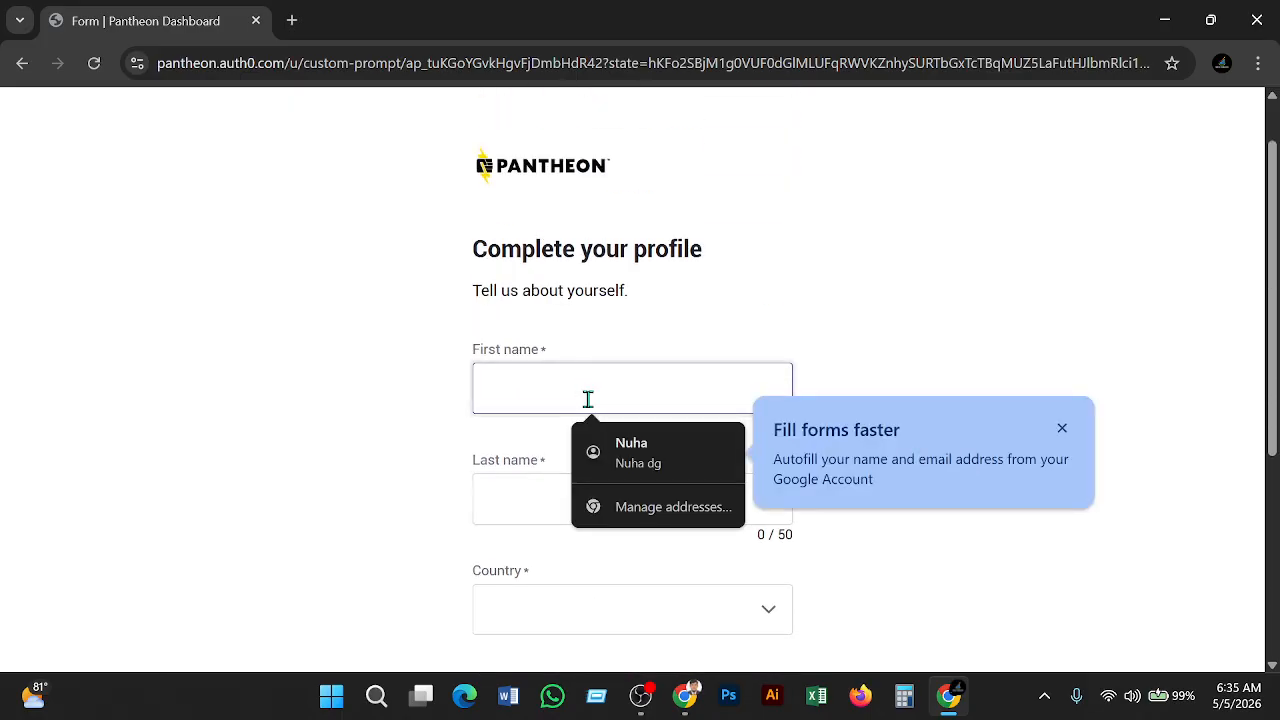
pyautogui.write('M')
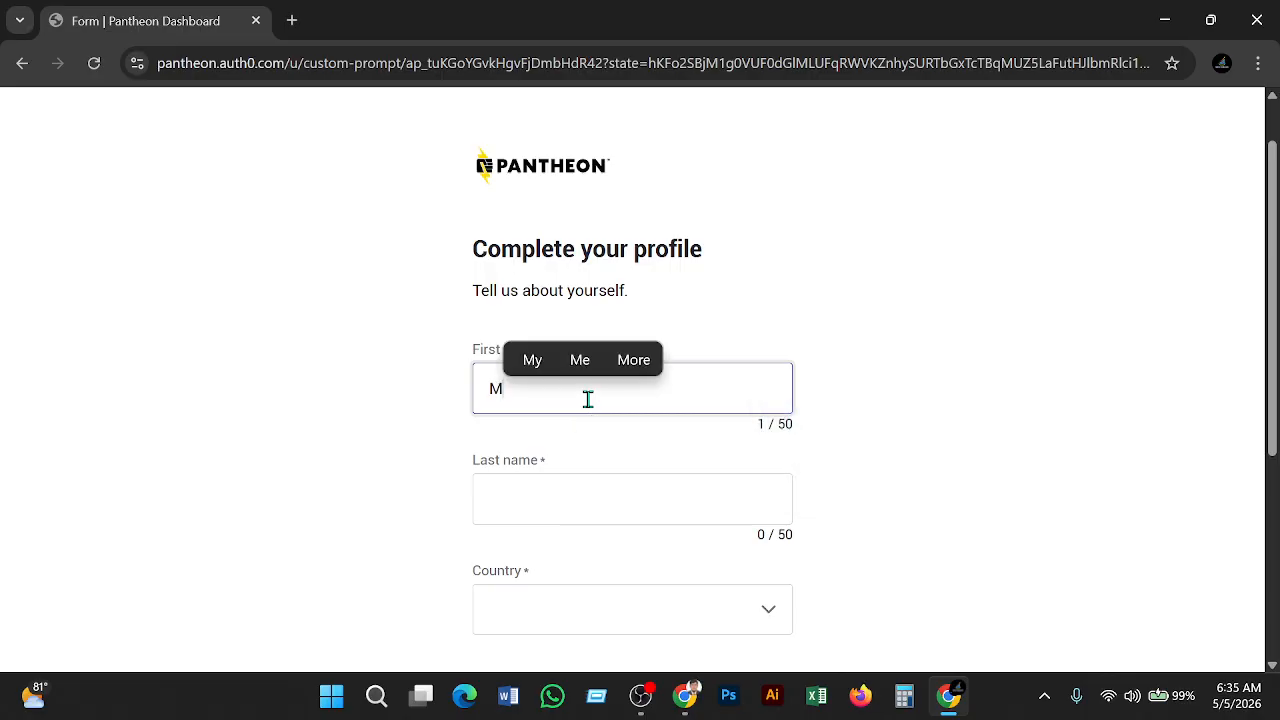
pyautogui.write('ohammad')
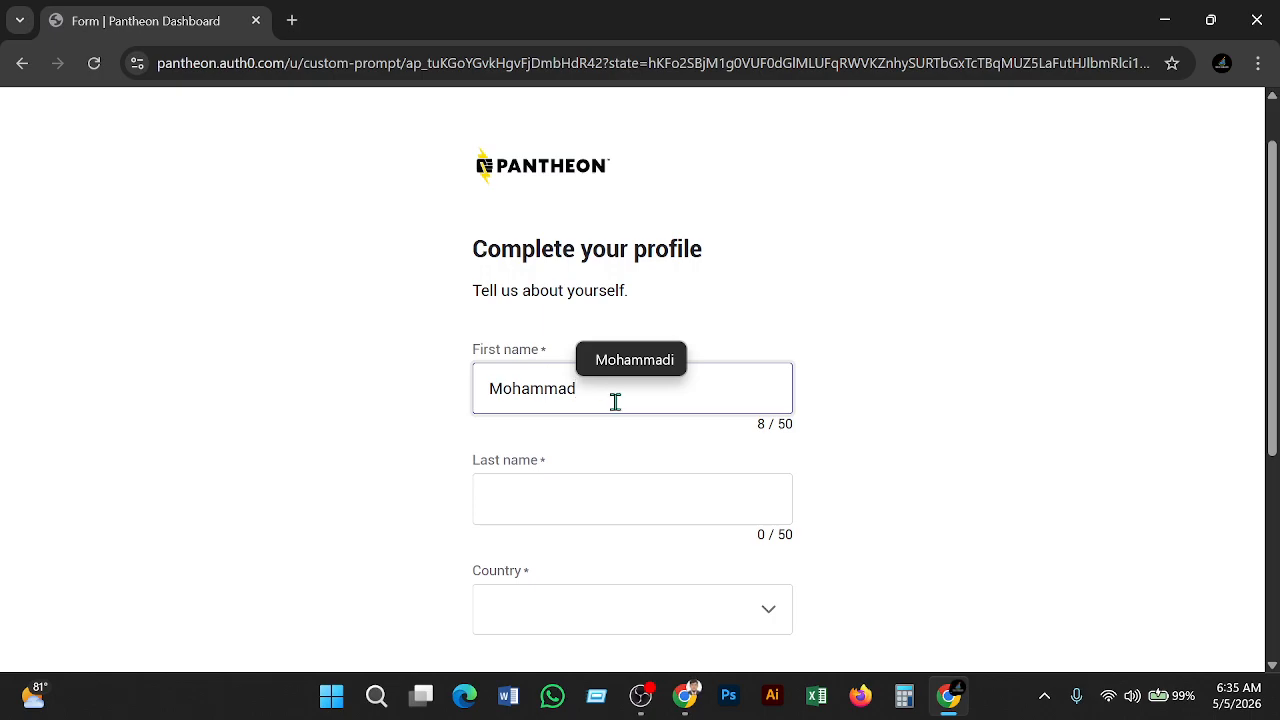
pyautogui.click(575, 501)
pyautogui.write('M')
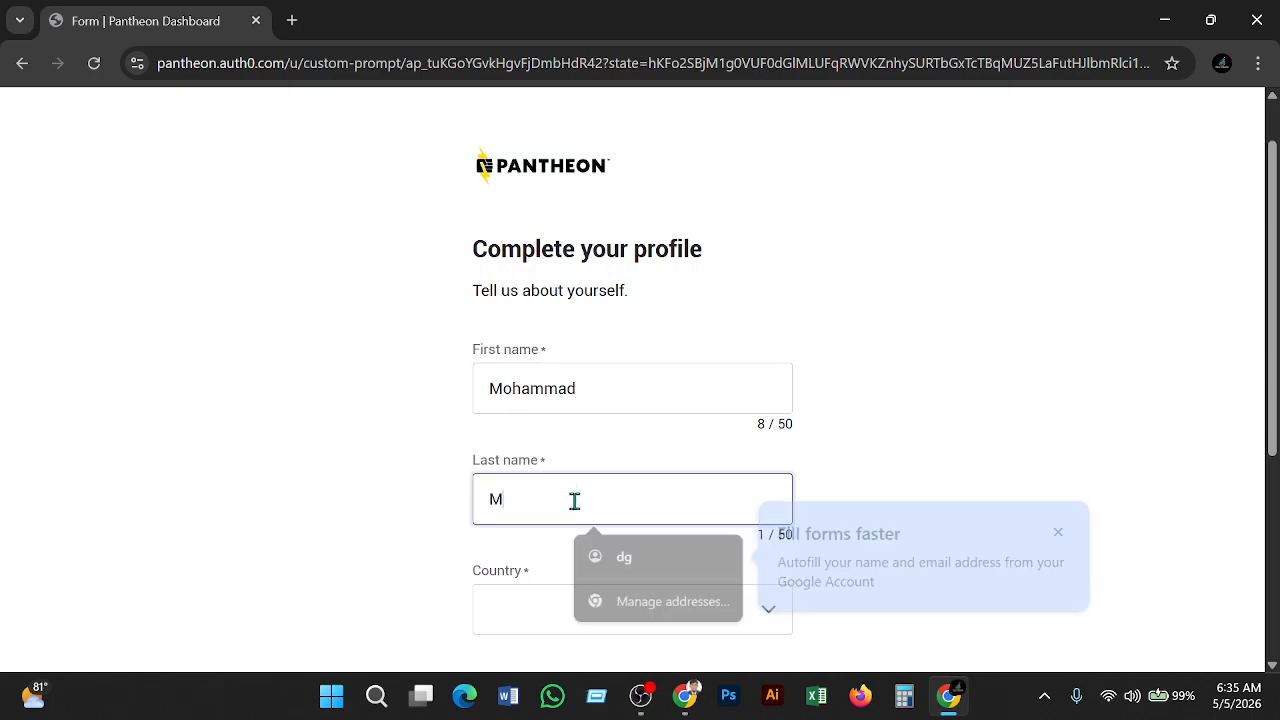
pyautogui.write('amun')
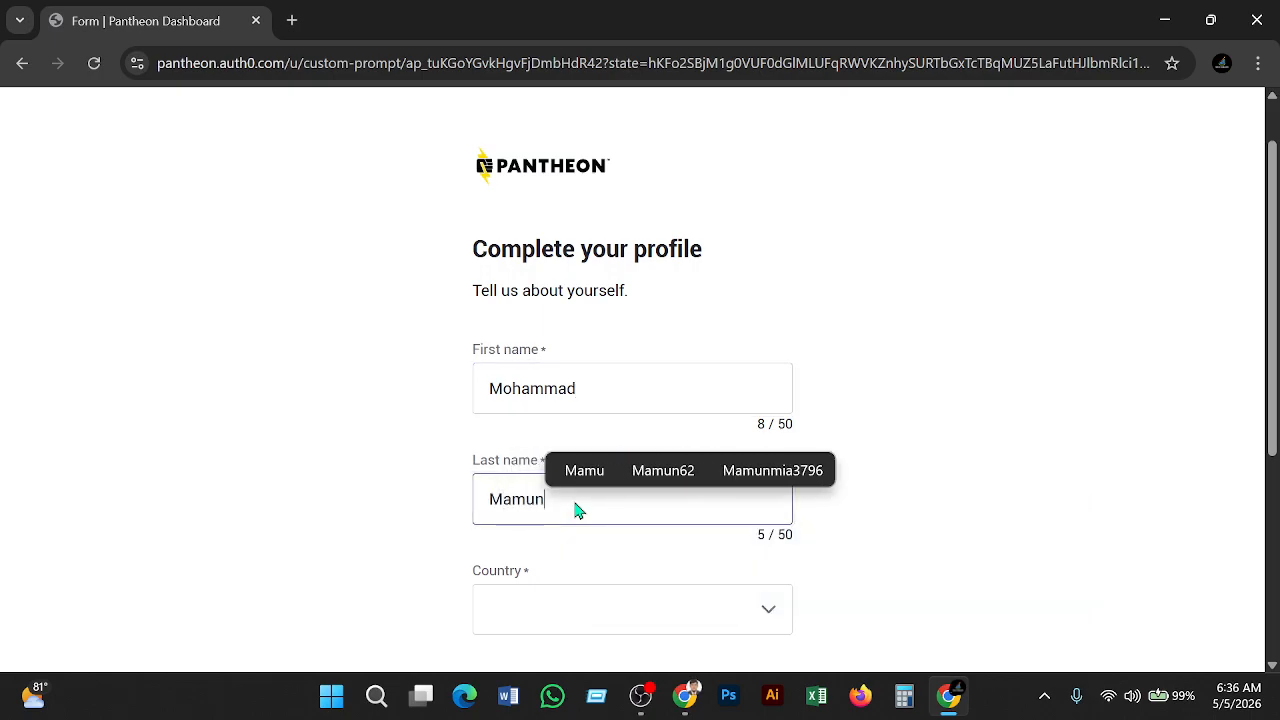
# Select Bangladesh as the country
pyautogui.click(624, 610)
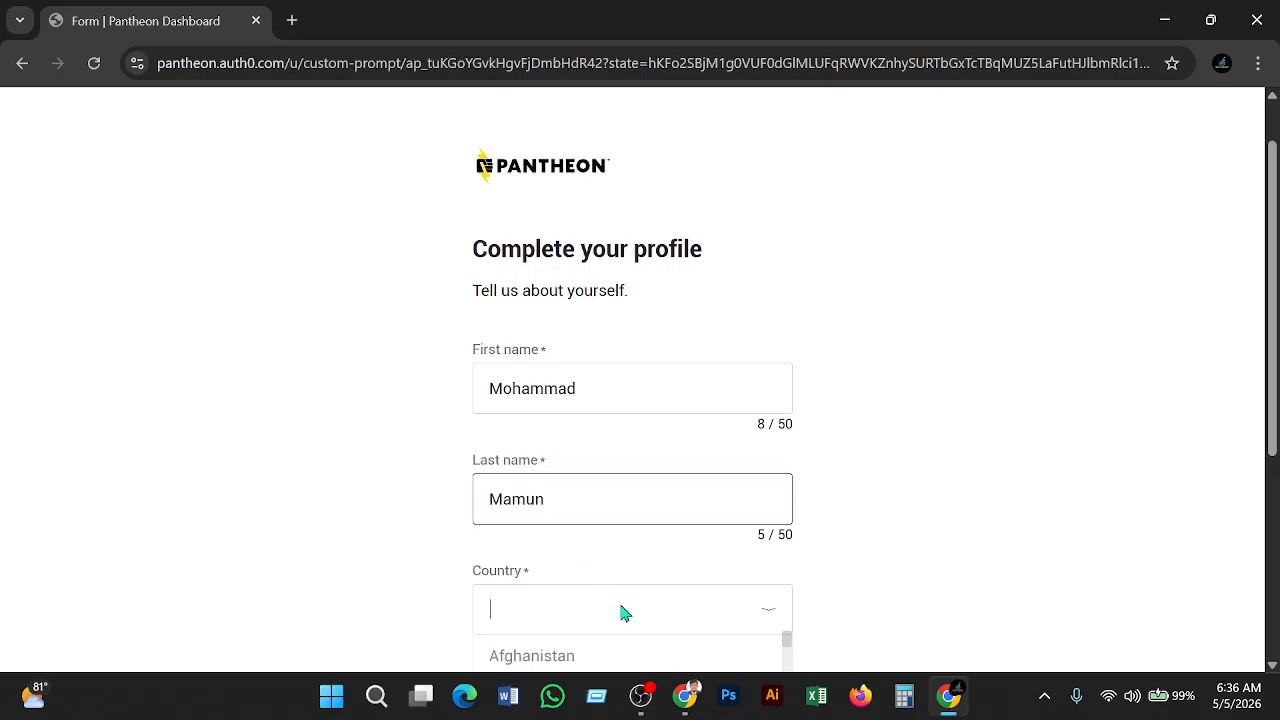
pyautogui.write('b')
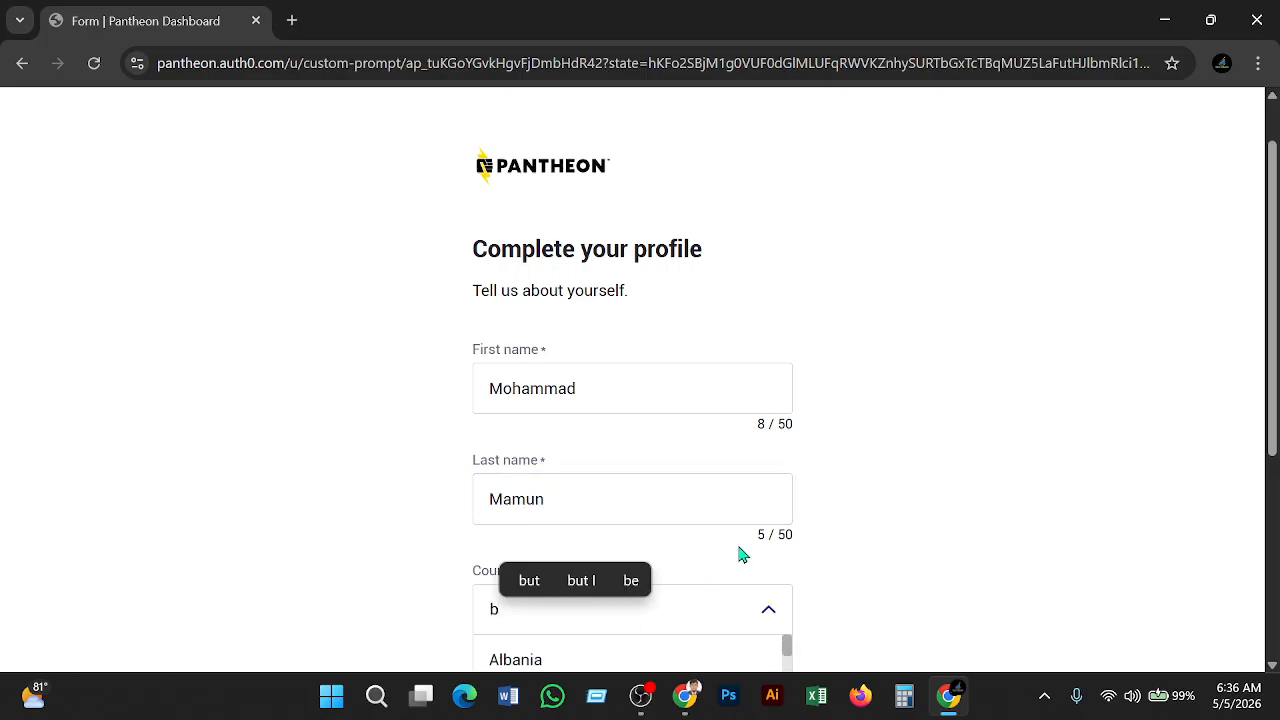
pyautogui.scroll(-3, 740, 551)
pyautogui.write('an')
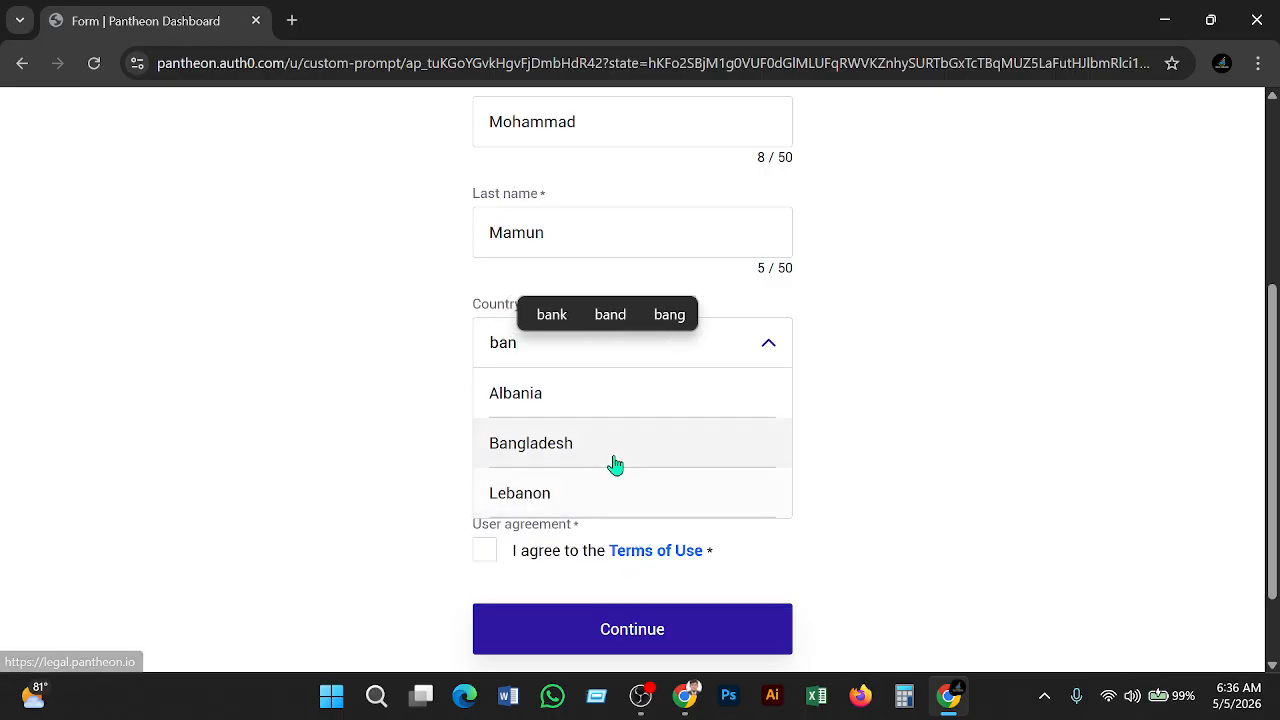
pyautogui.click(612, 458)
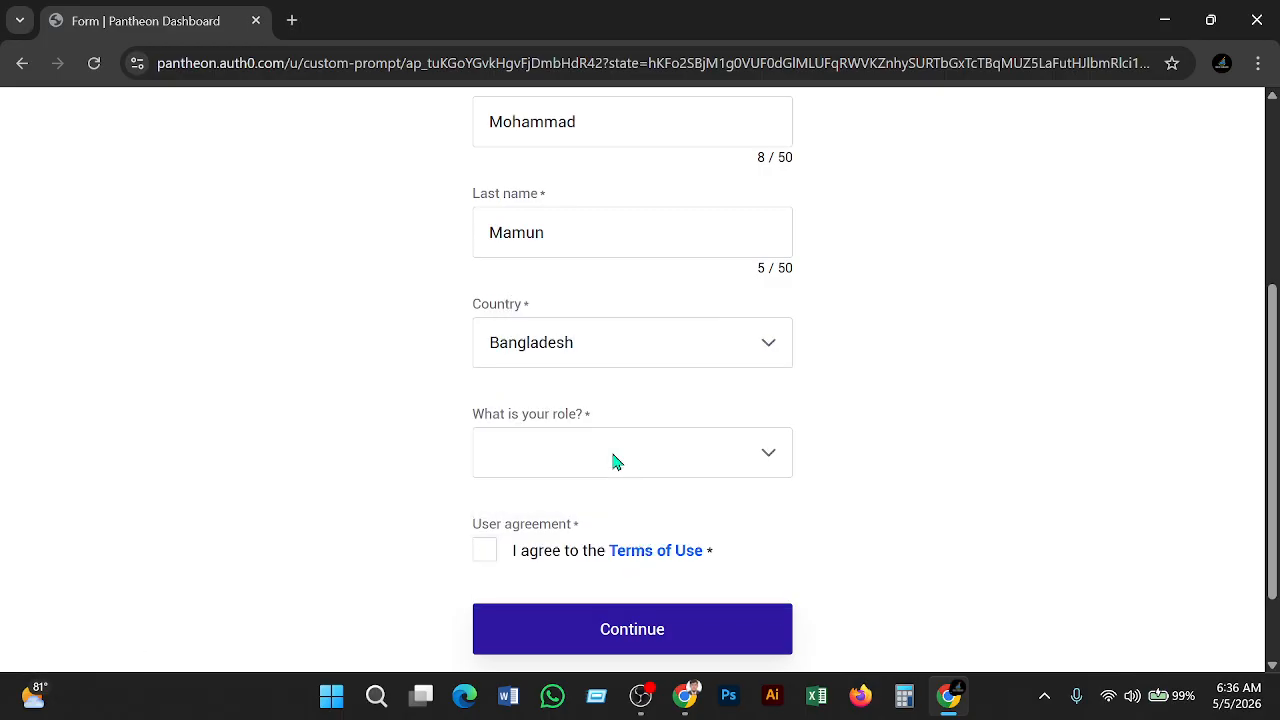
# Choose Marketing or Creative Professional as role, accept the Terms of Use, and submit
pyautogui.click(770, 478)
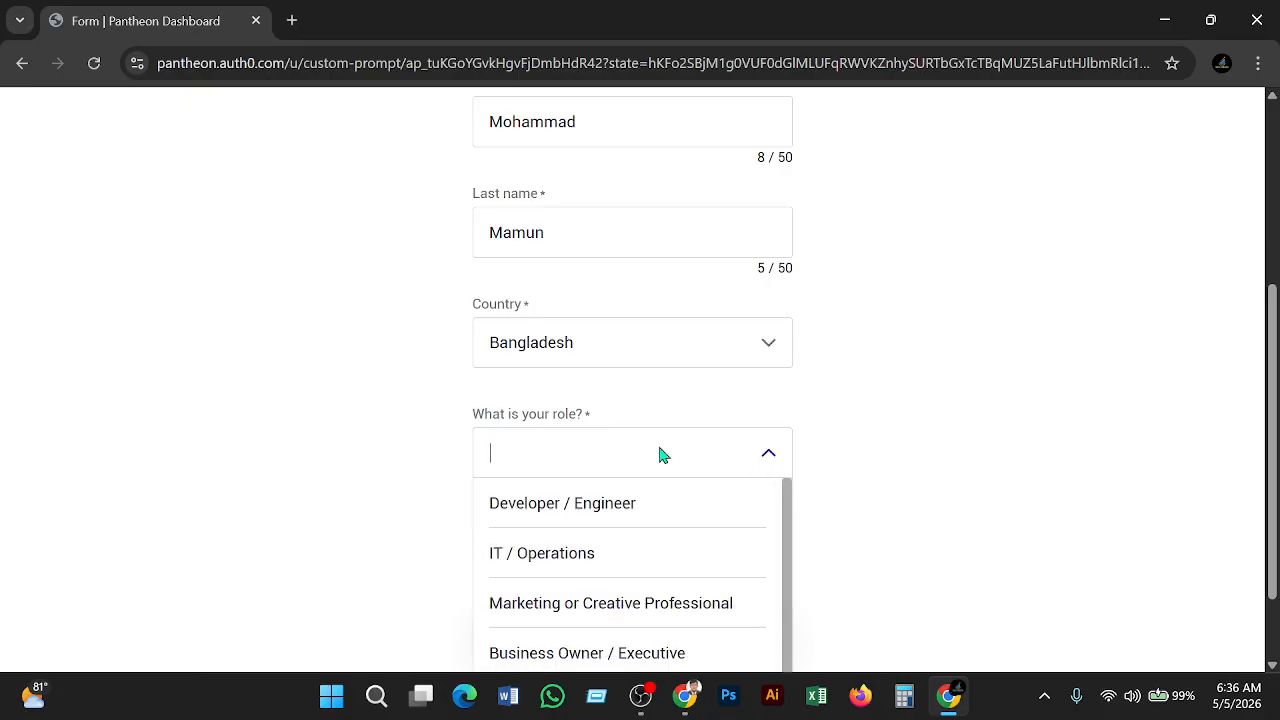
pyautogui.scroll(-3, 660, 451)
pyautogui.scroll(1, 594, 480)
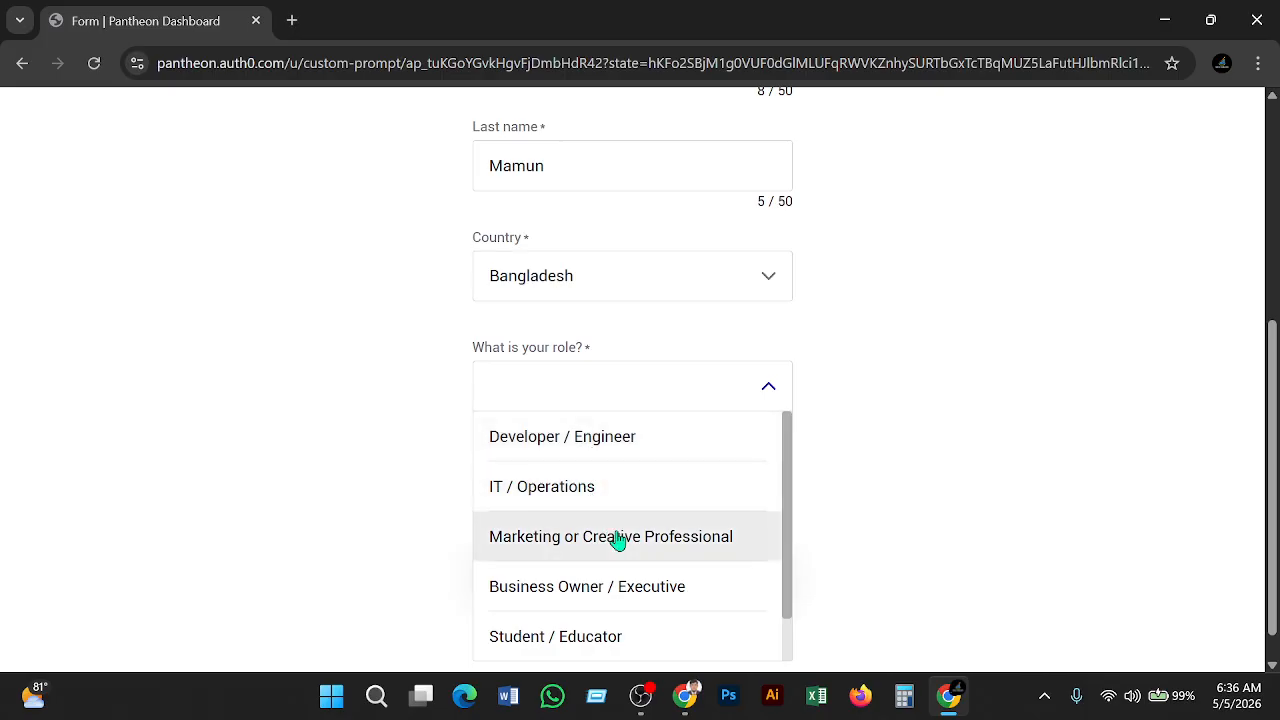
pyautogui.scroll(-1, 617, 550)
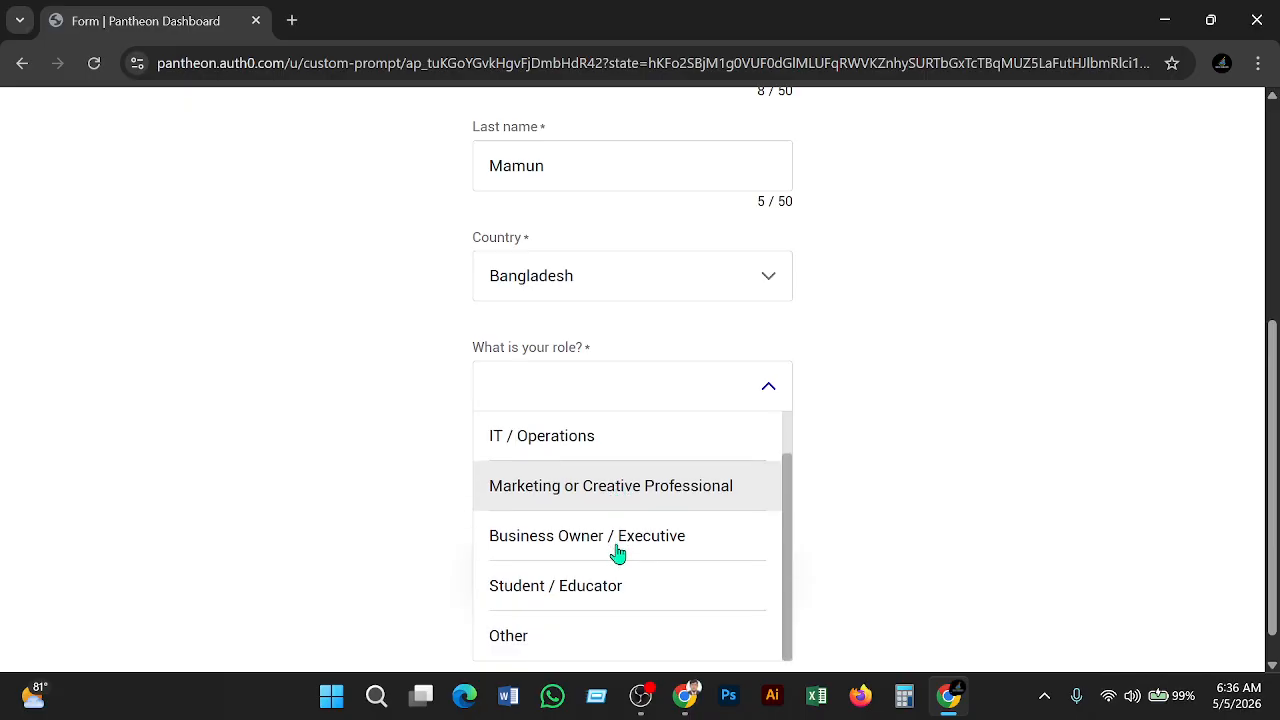
pyautogui.click(610, 486)
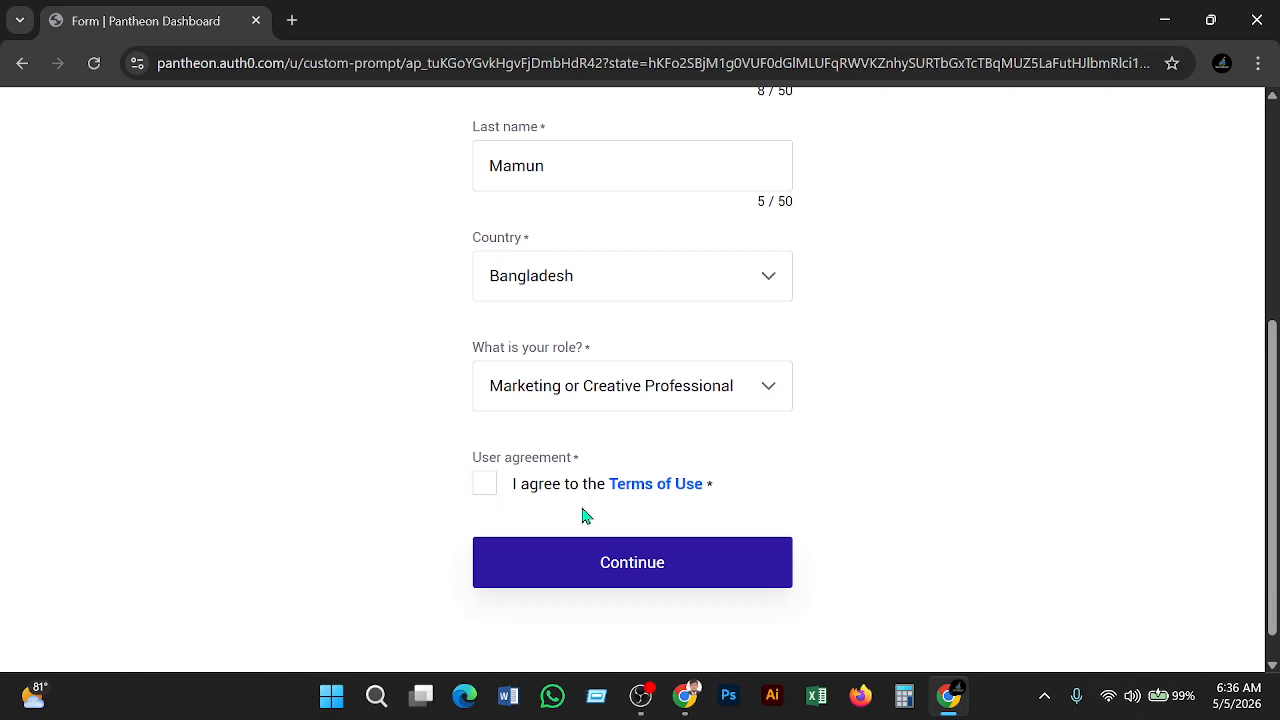
pyautogui.click(488, 486)
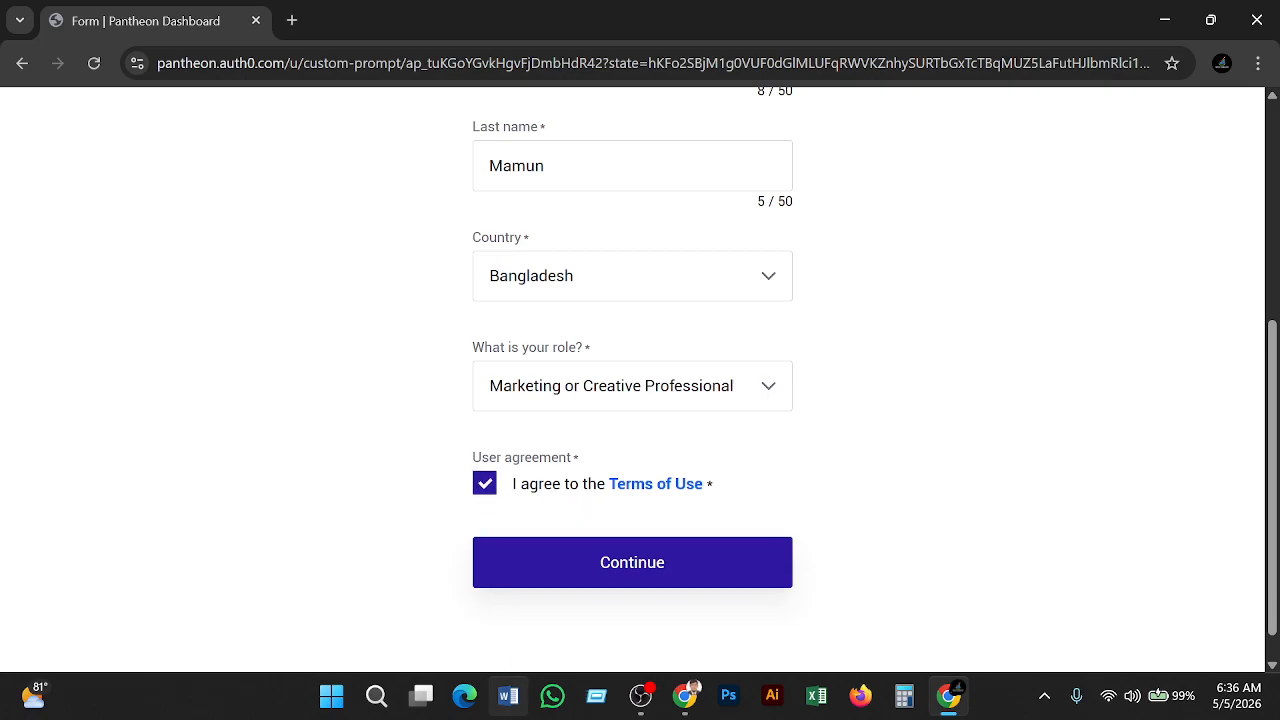
pyautogui.click(608, 570)
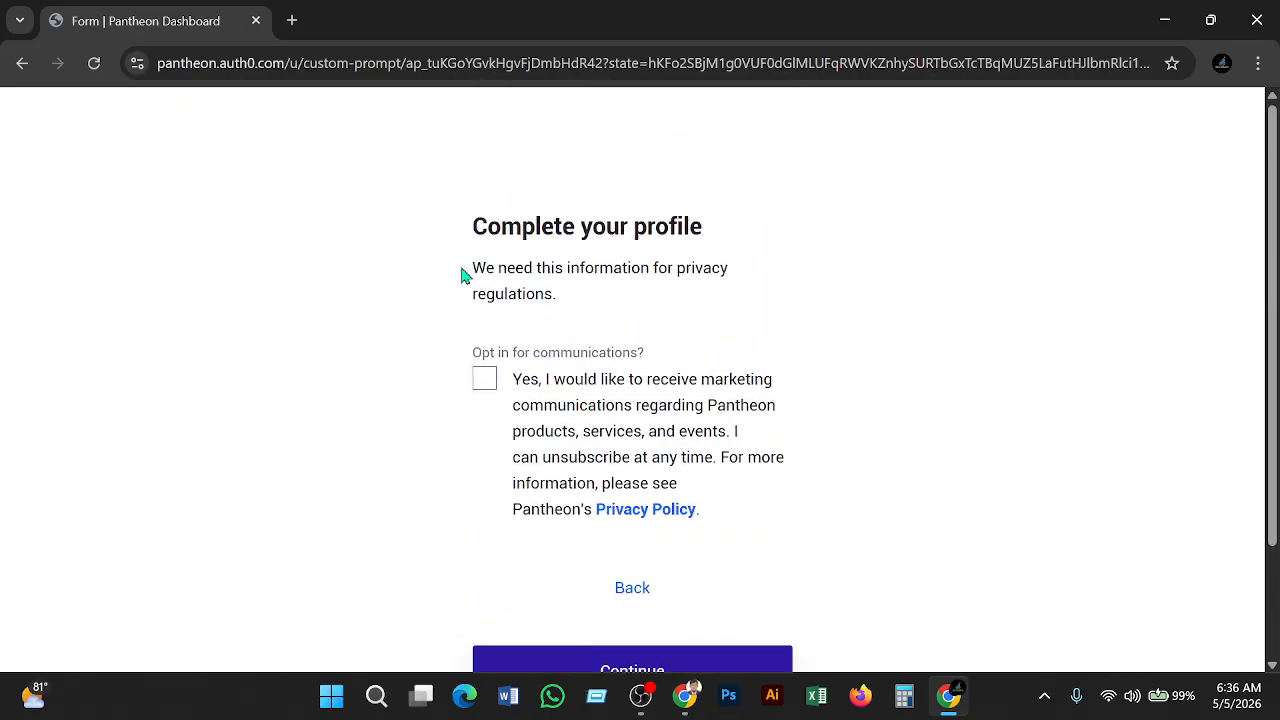
# Opt in to marketing communications and submit to reach My Dashboard
pyautogui.scroll(-1, 573, 255)
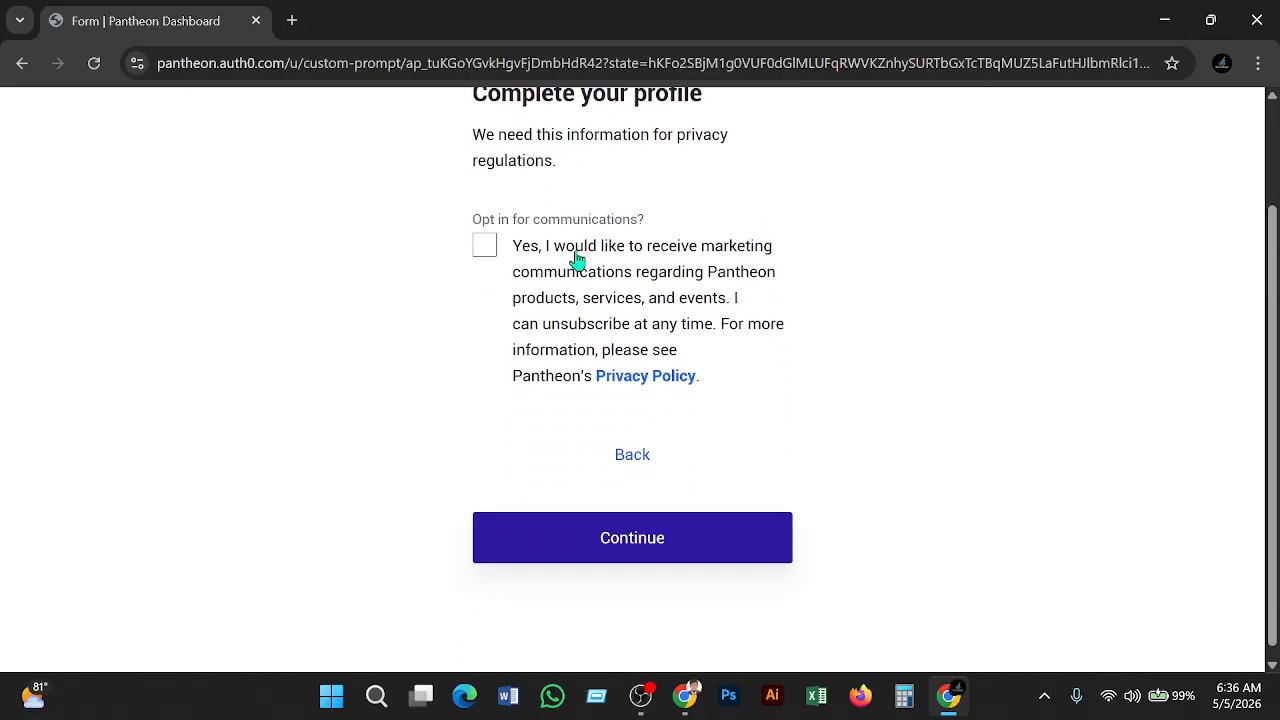
pyautogui.click(484, 252)
pyautogui.click(634, 564)
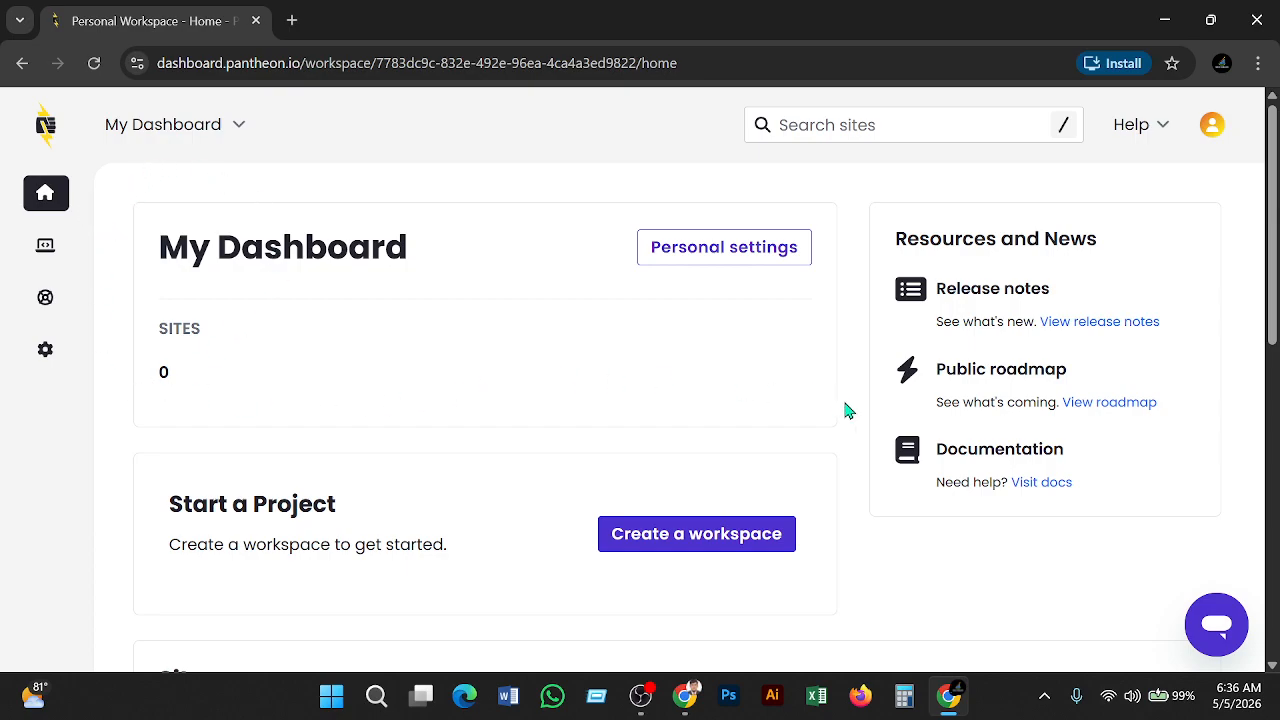
# Start creating a new professional workspace and proceed past the intro step
pyautogui.click(688, 540)
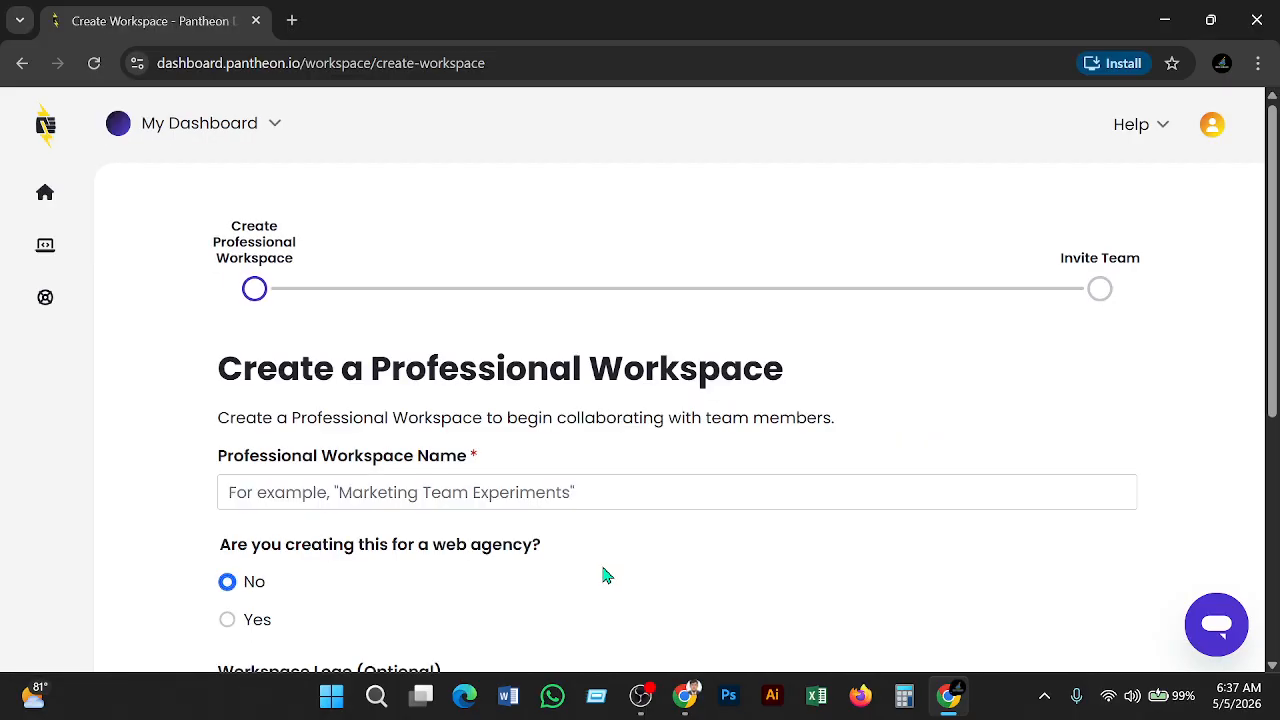
pyautogui.scroll(-1, 613, 350)
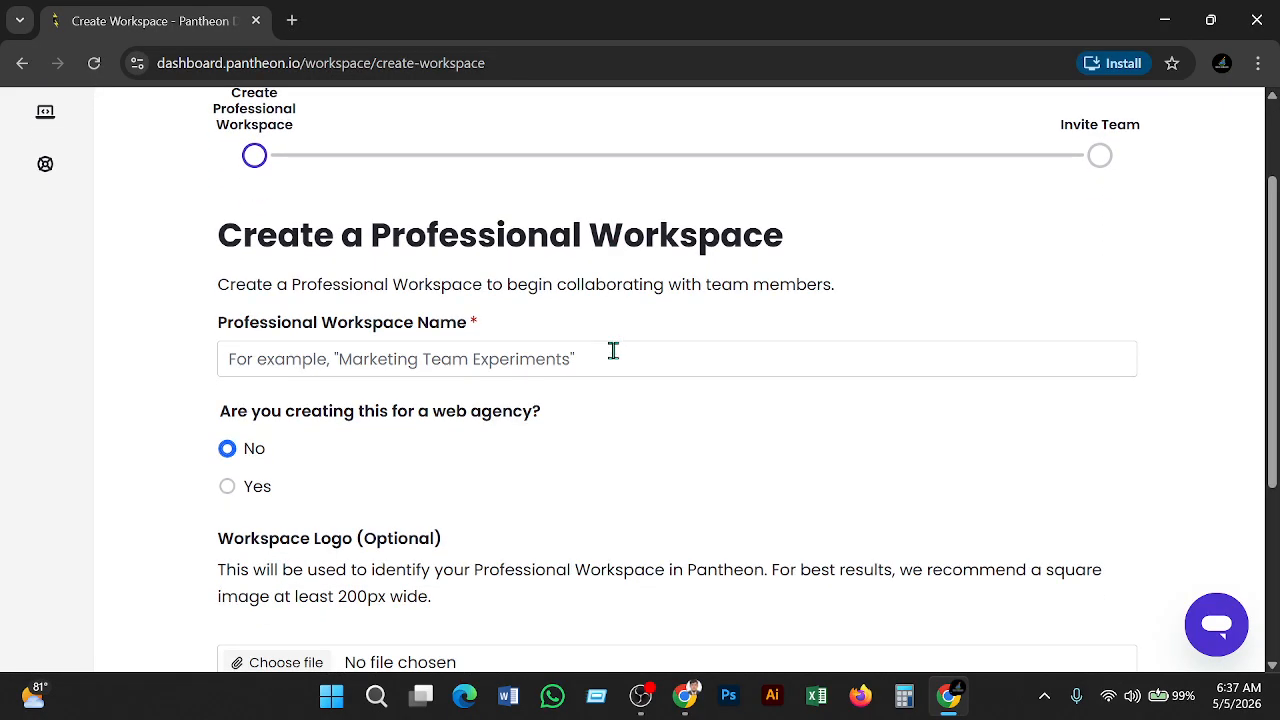
pyautogui.scroll(1, 613, 350)
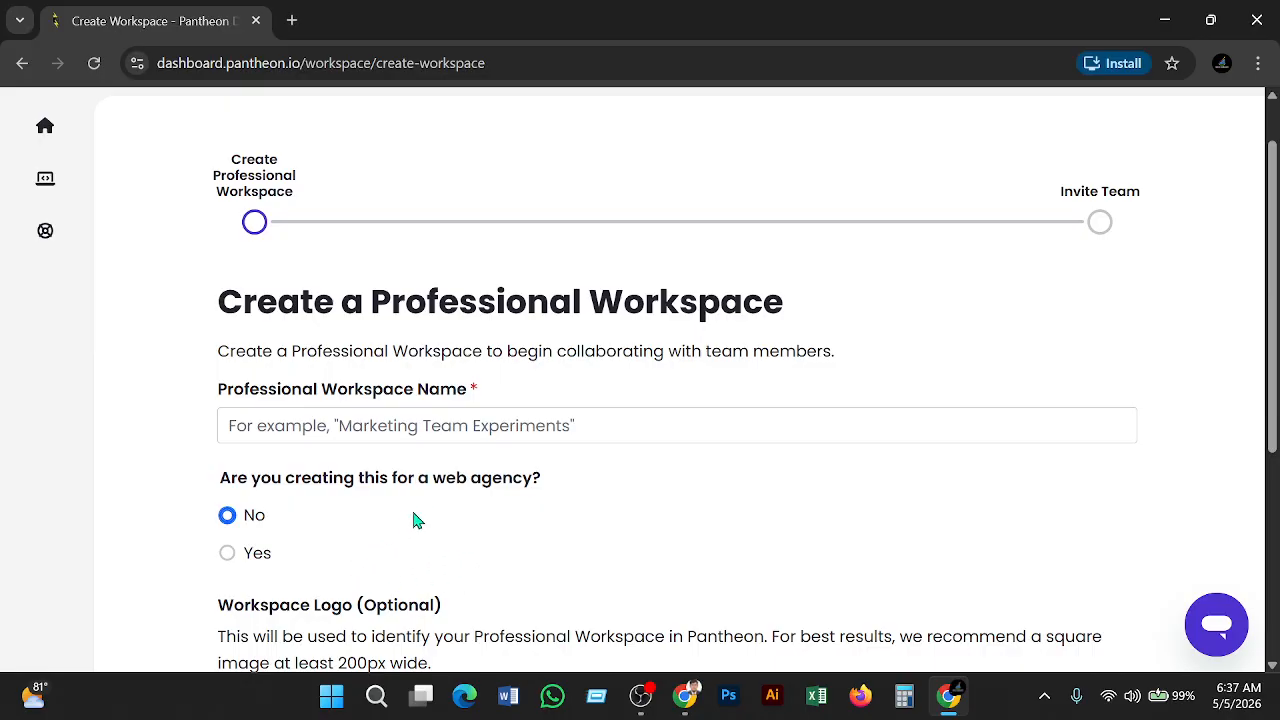
pyautogui.scroll(-1, 422, 512)
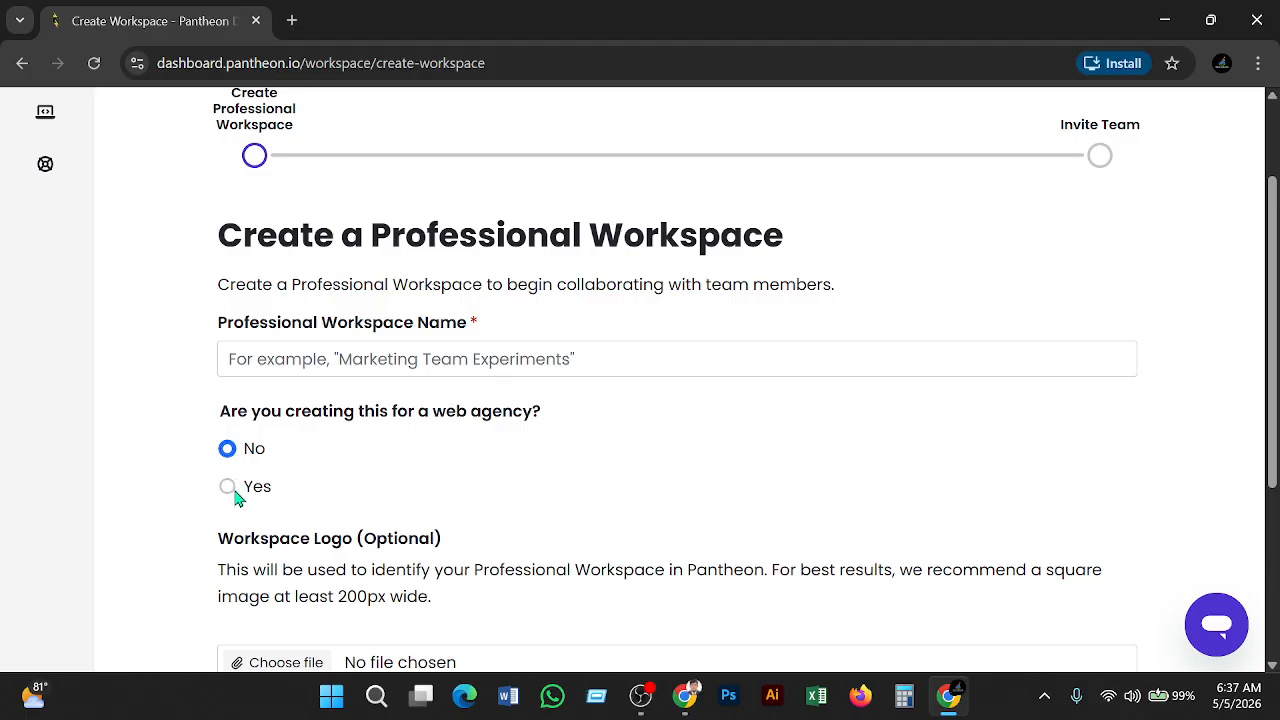
pyautogui.scroll(-3, 251, 454)
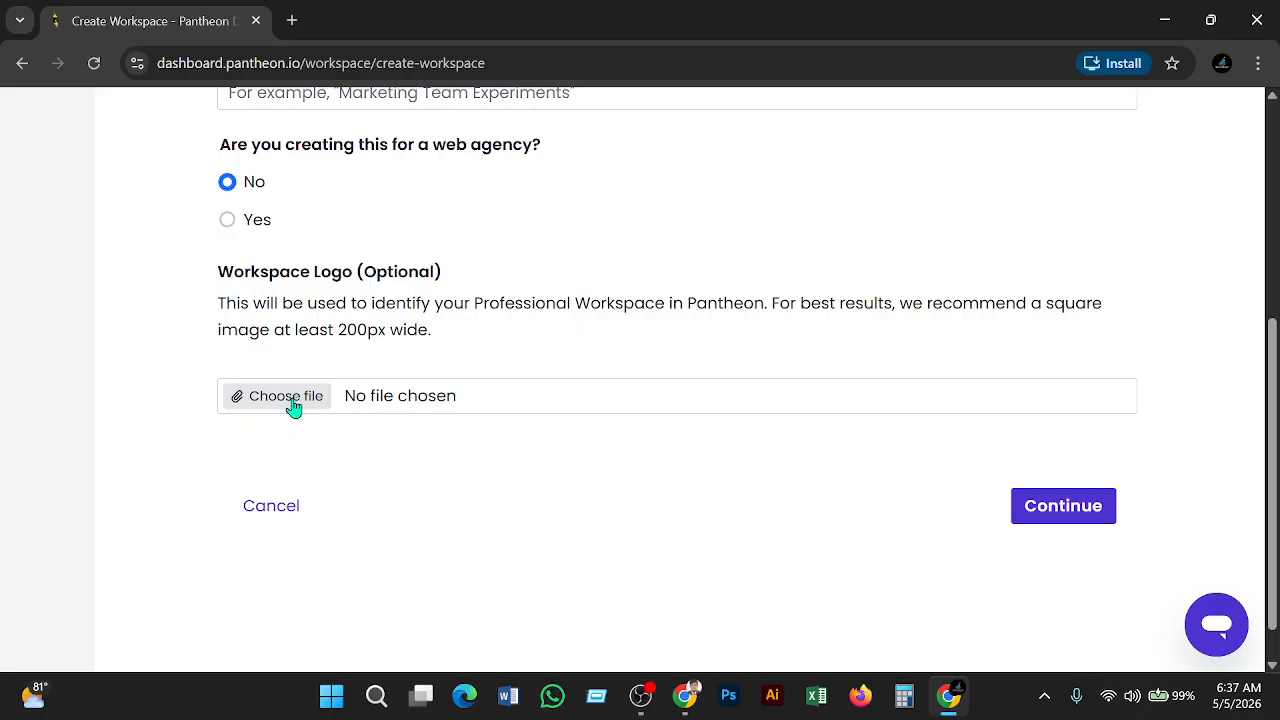
pyautogui.click(1086, 506)
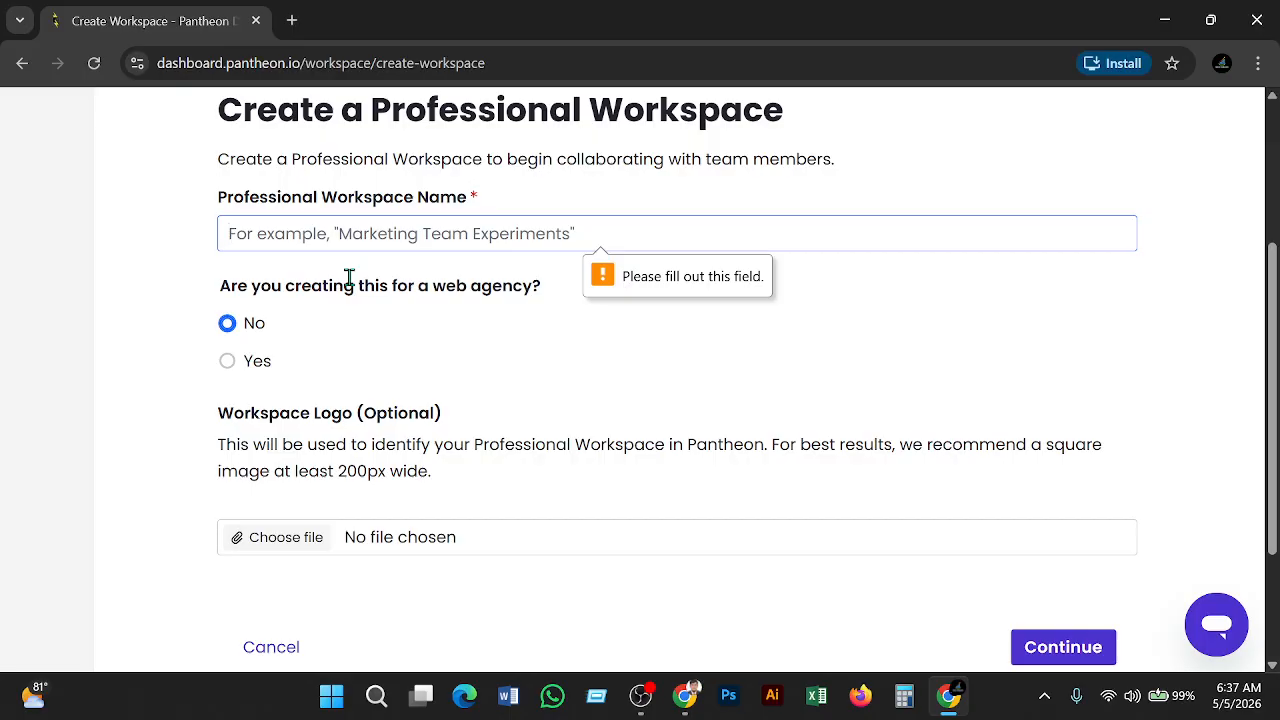
# Name the workspace 'PPC Specialist' with web agency set to No and submit
pyautogui.write('PP')
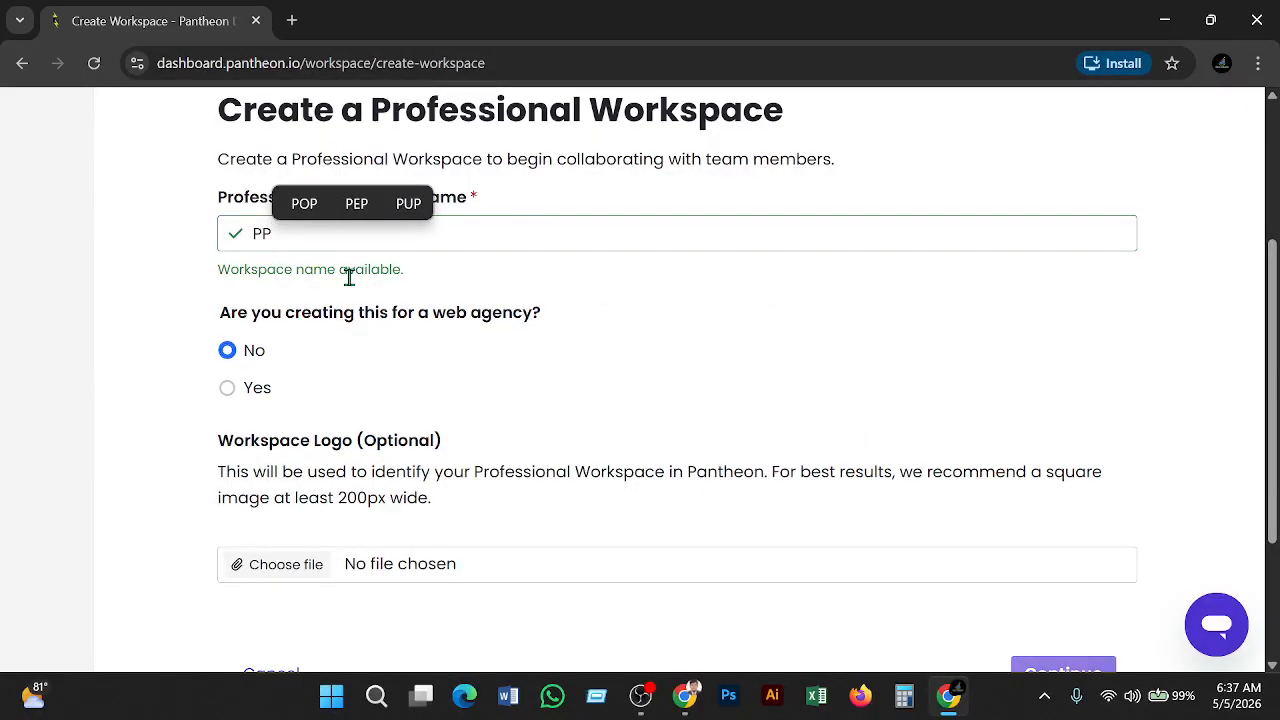
pyautogui.write('C')
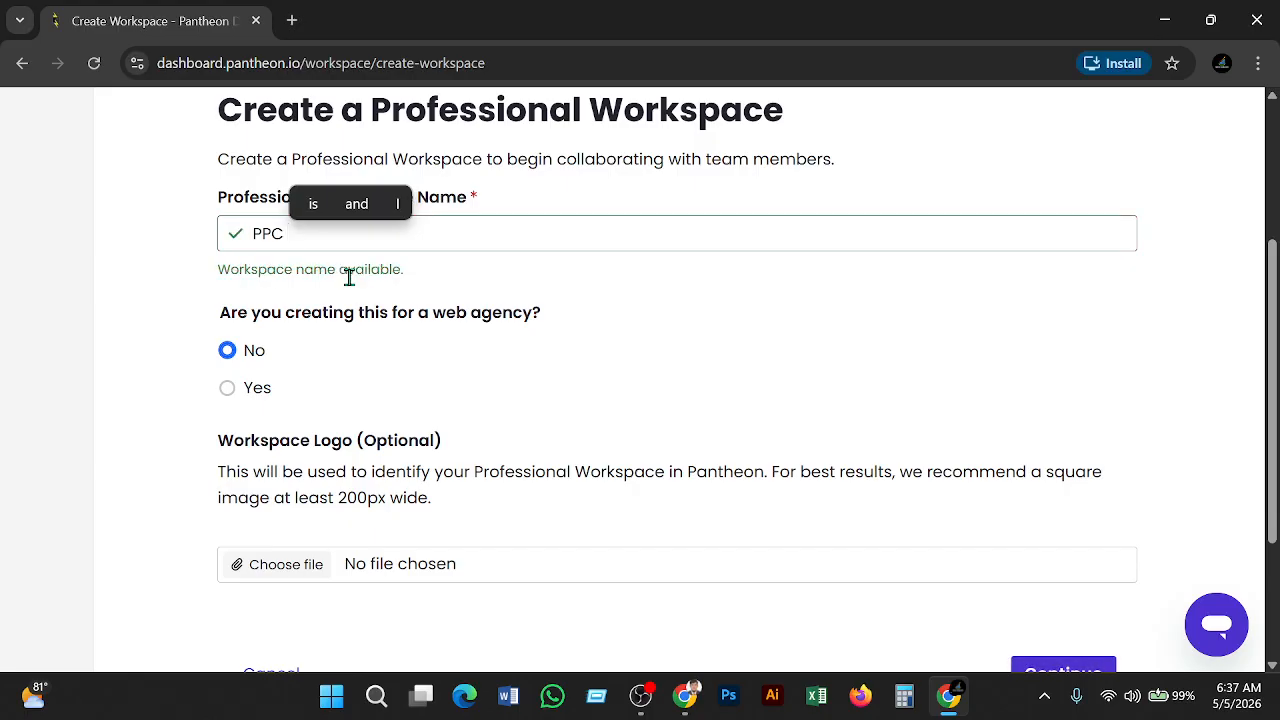
pyautogui.write('Spe')
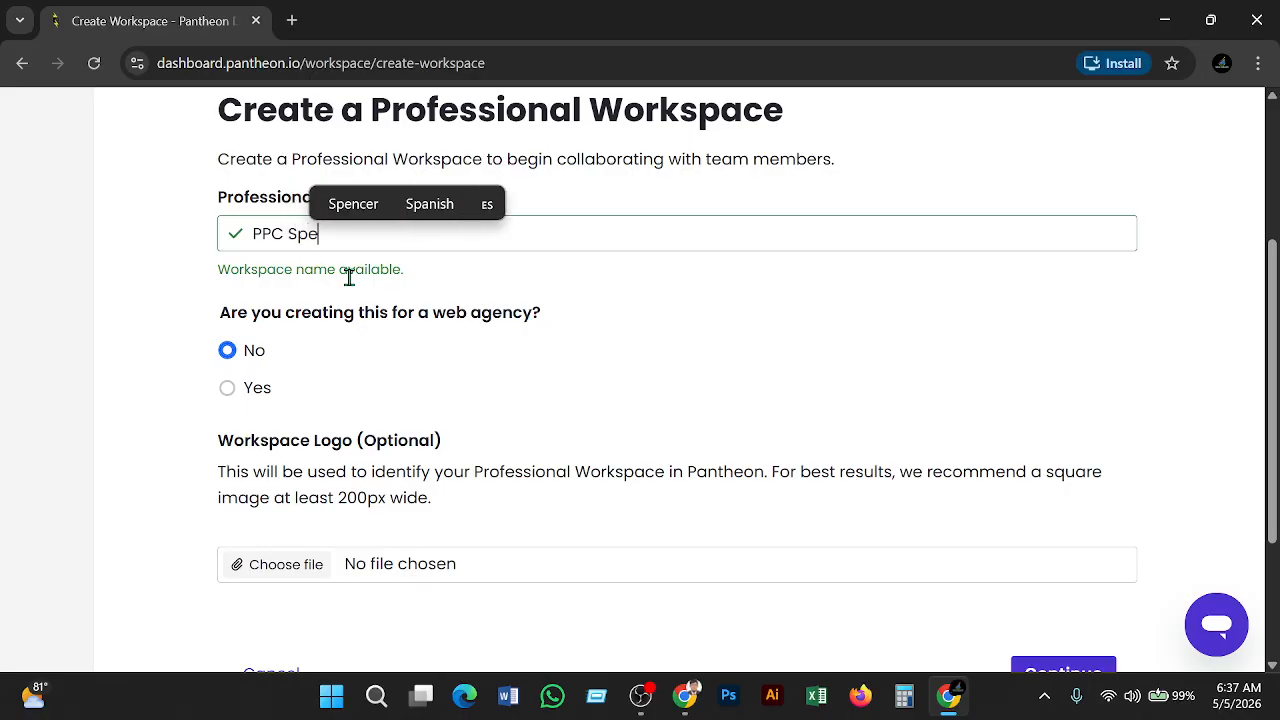
pyautogui.write('cialist')
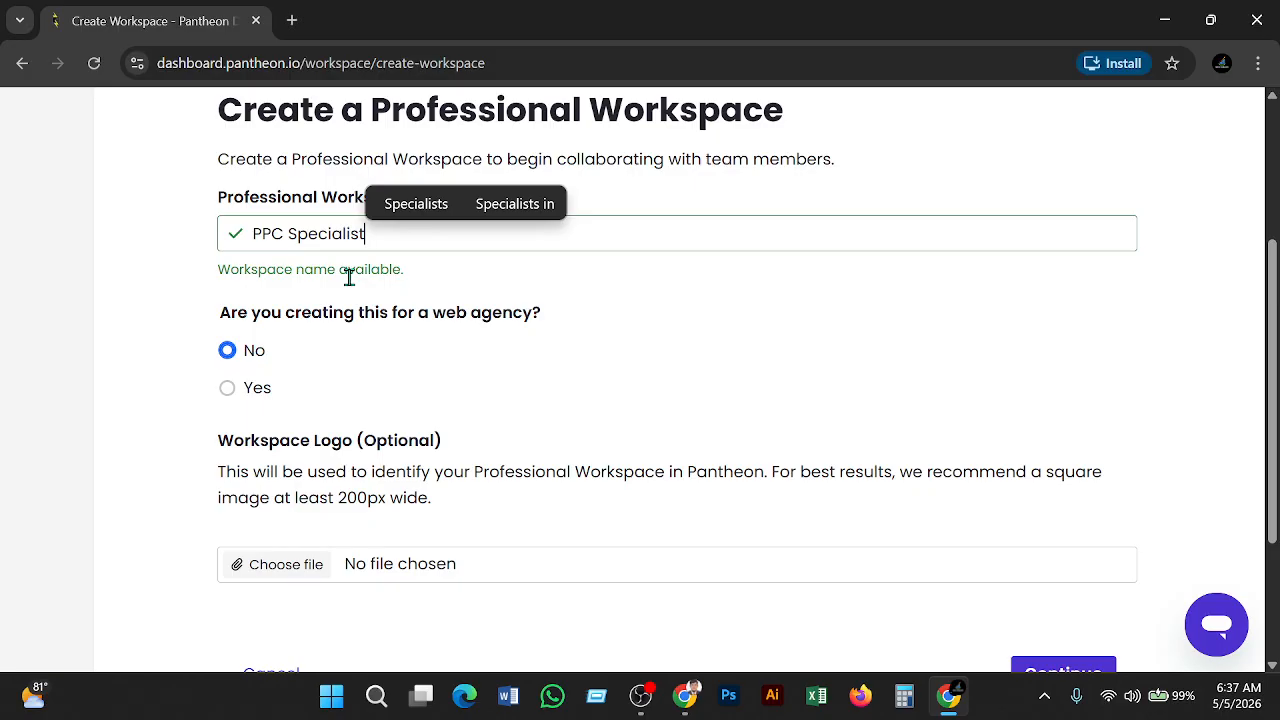
pyautogui.scroll(-2, 420, 338)
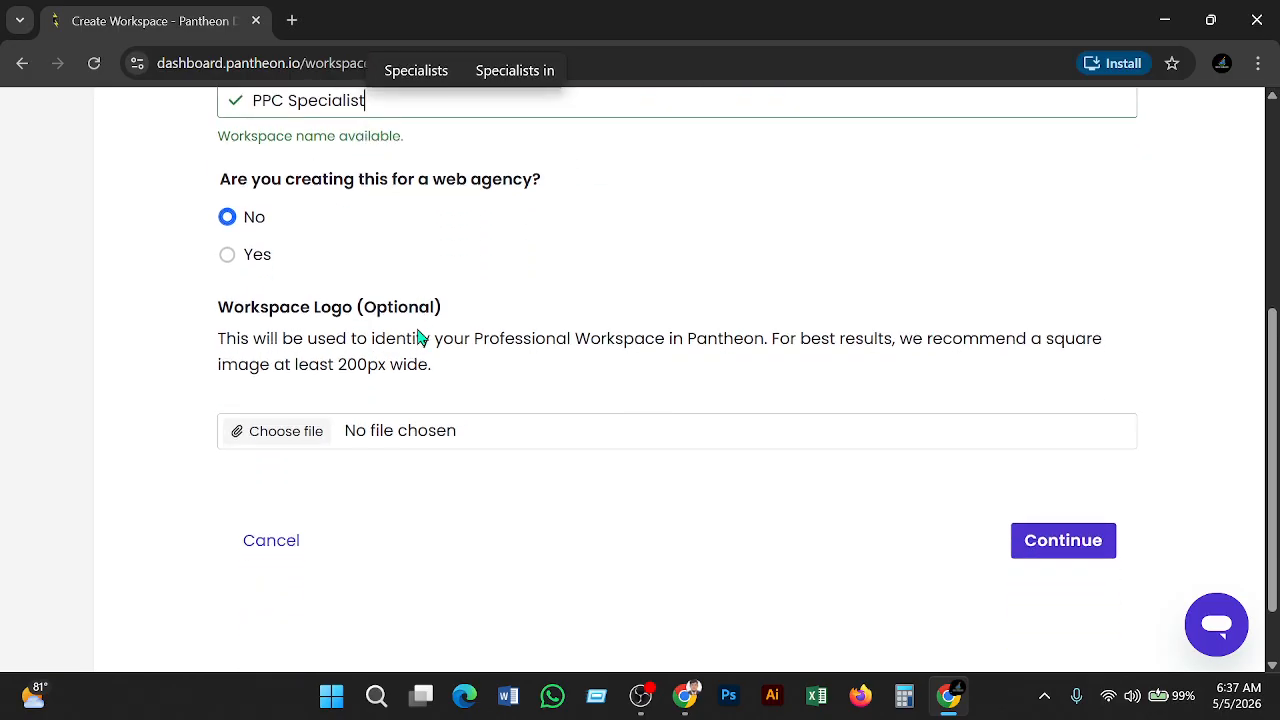
pyautogui.click(1048, 542)
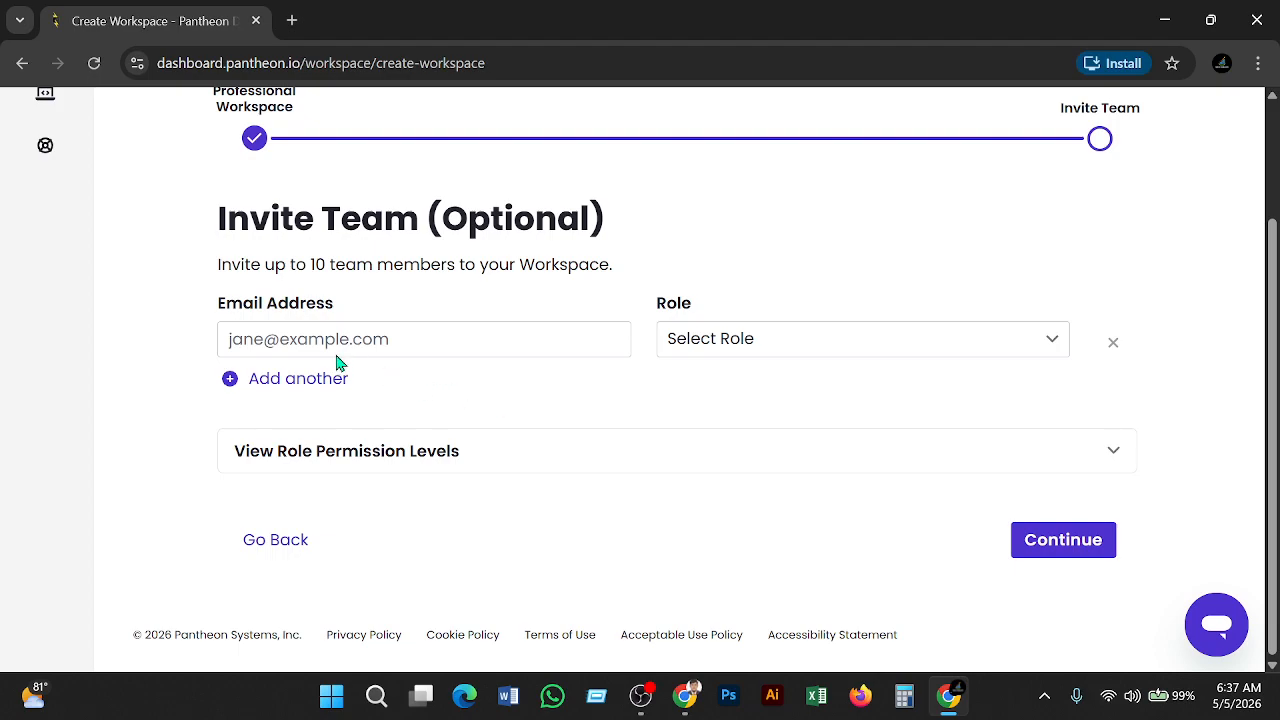
# Invite a team member as Administrator, filling the e-mail from a saved suggestion
pyautogui.scroll(2, 337, 362)
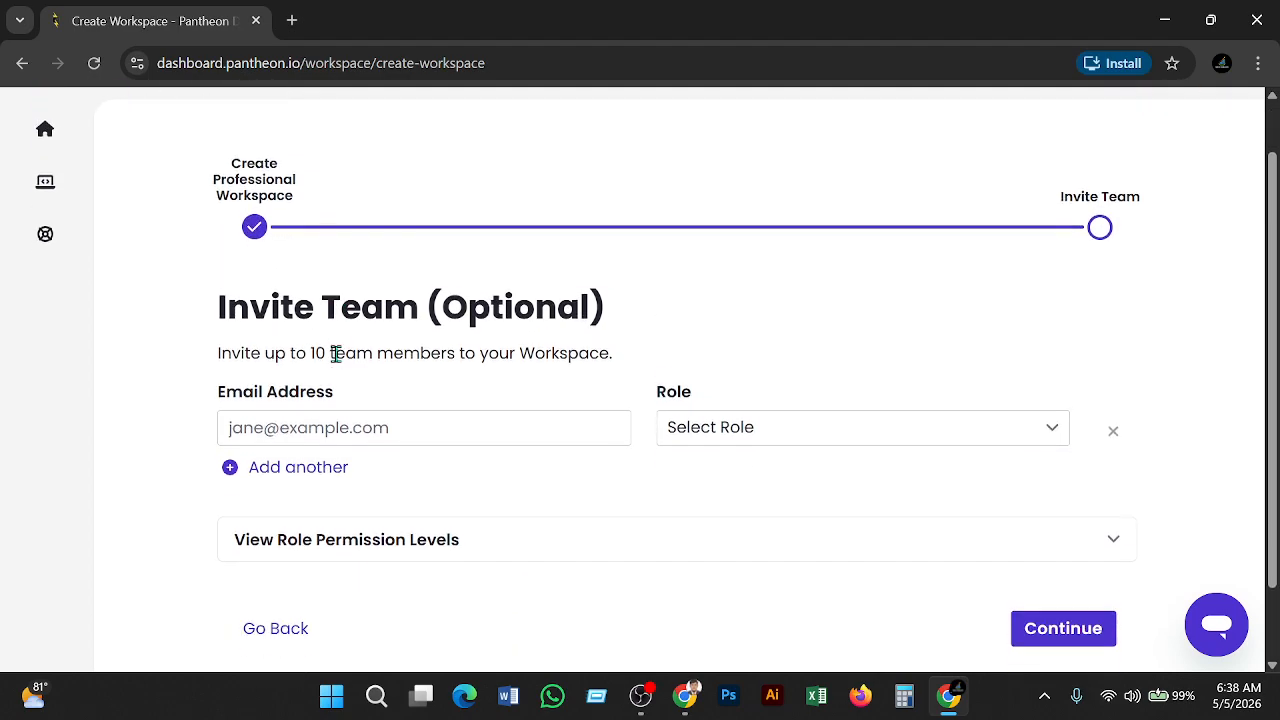
pyautogui.click(1054, 428)
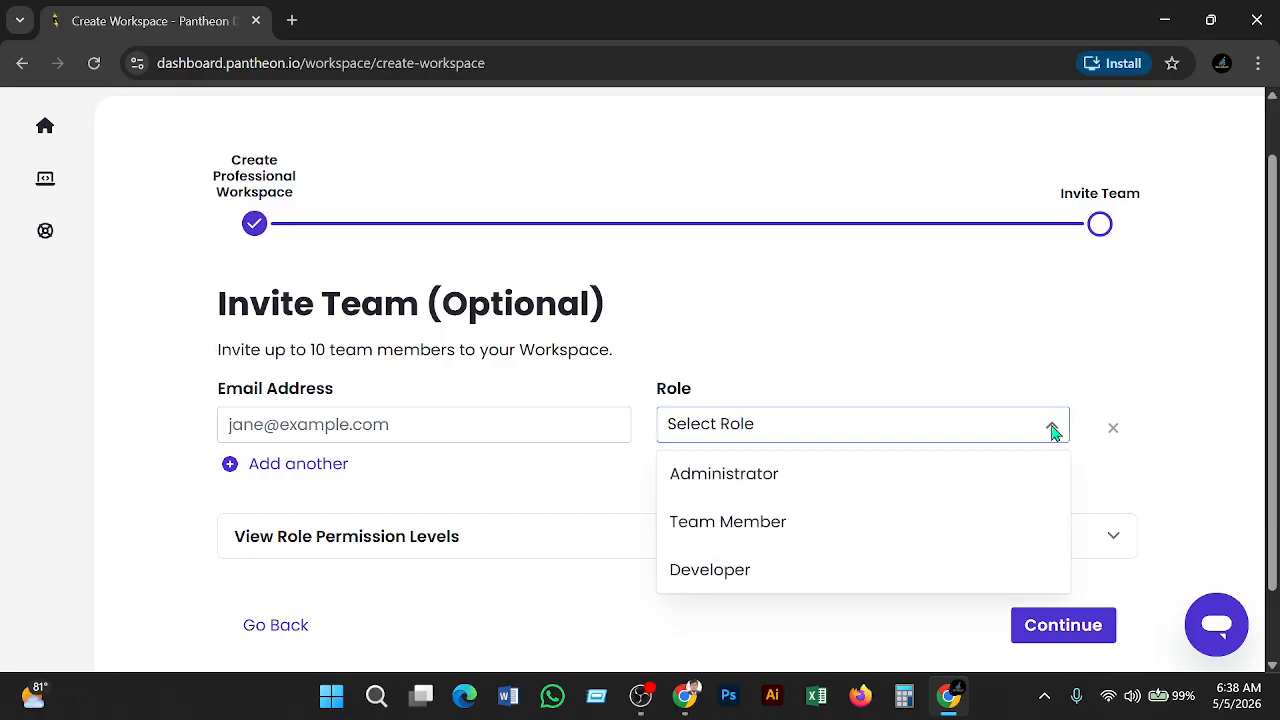
pyautogui.click(778, 478)
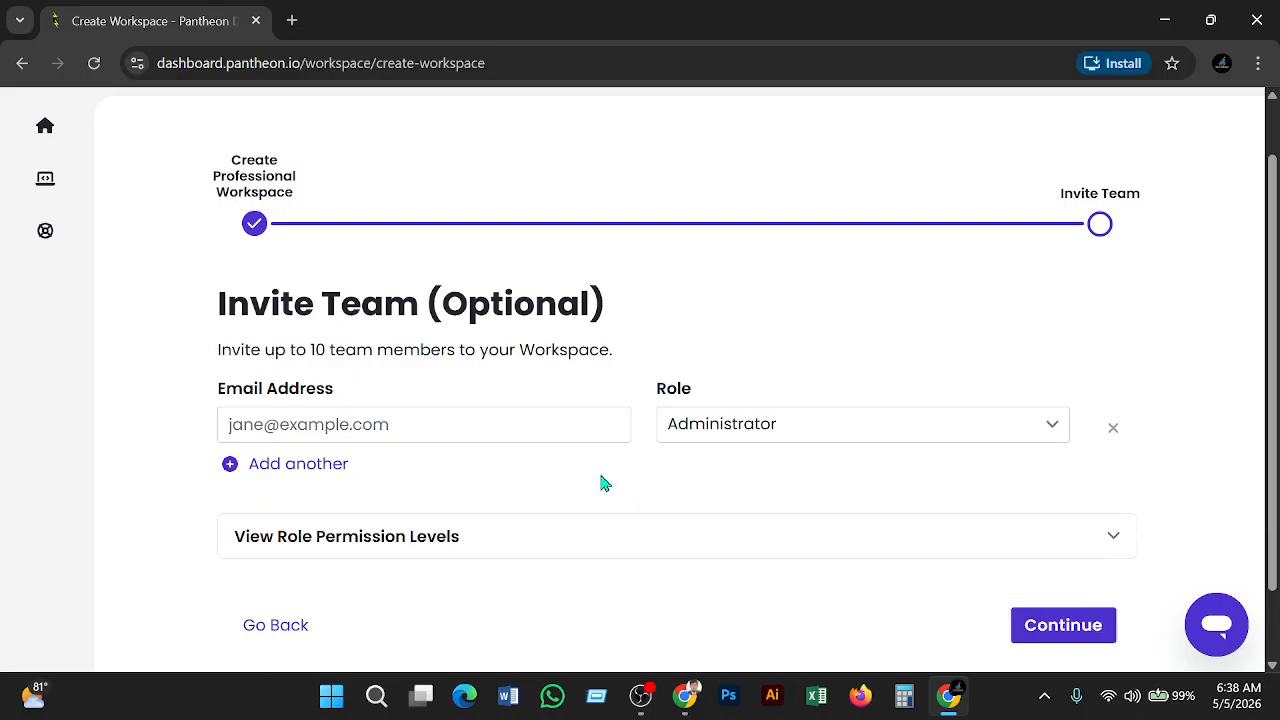
pyautogui.click(441, 424)
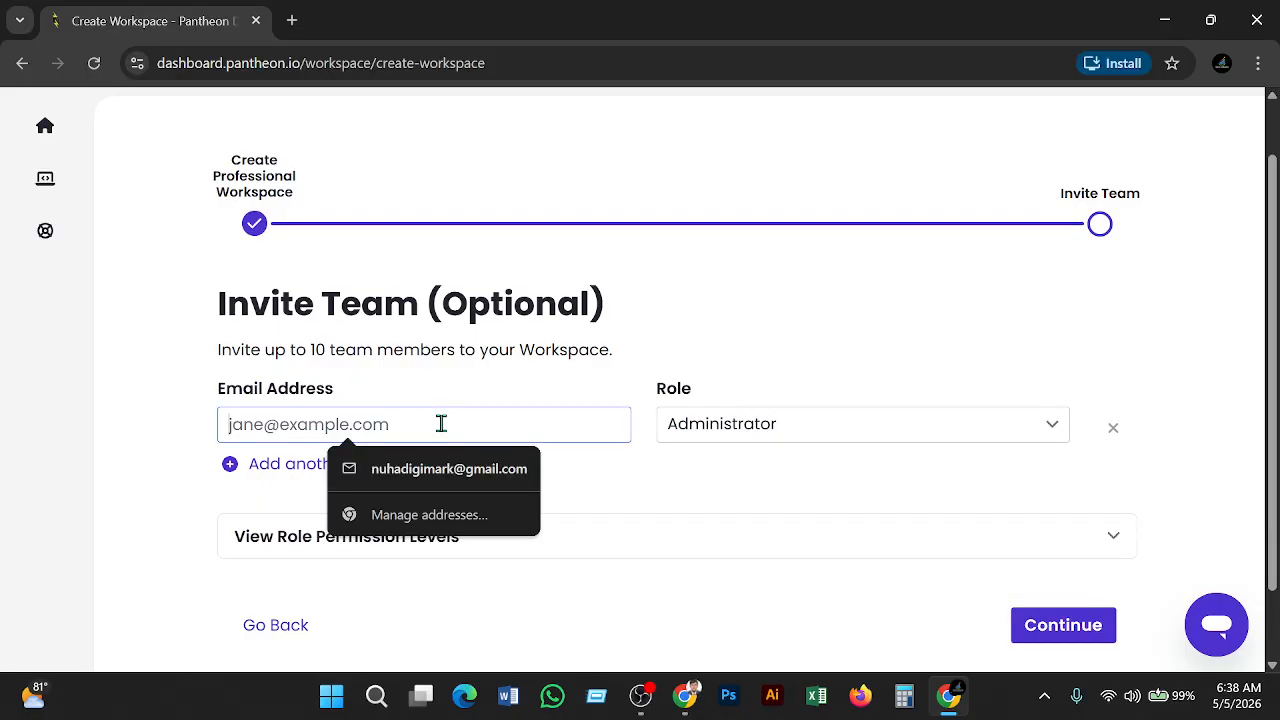
pyautogui.click(473, 478)
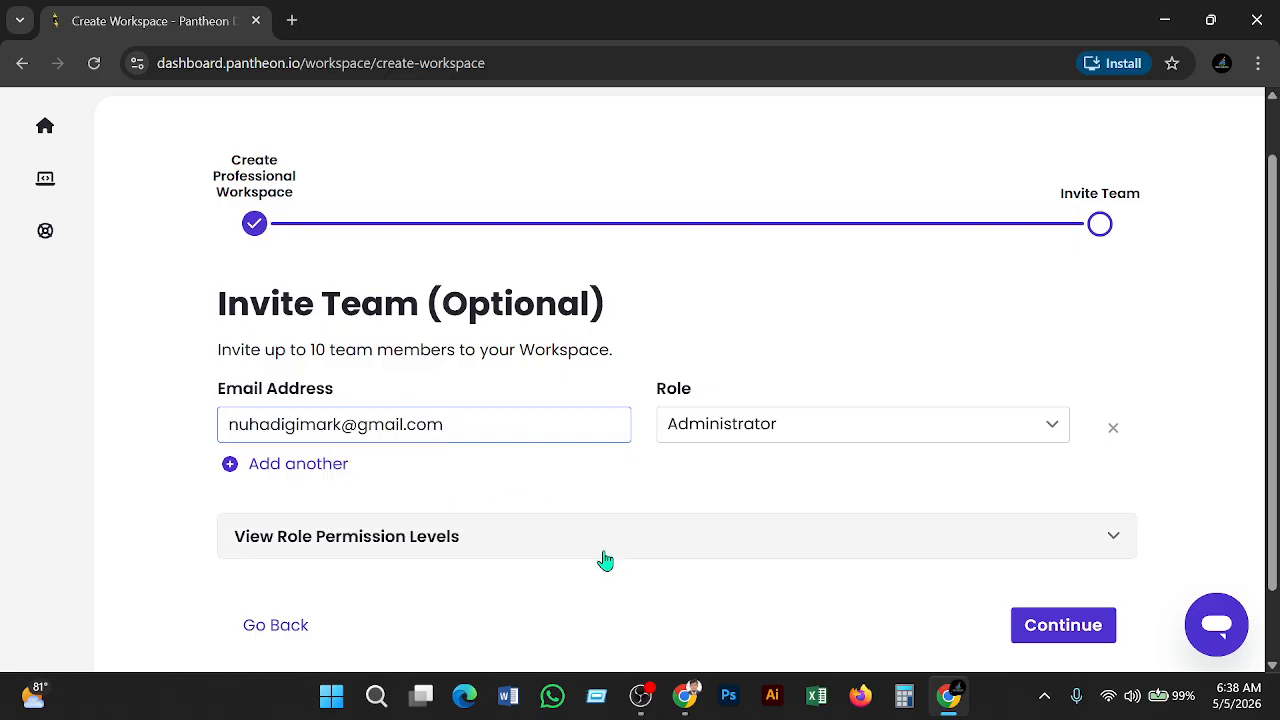
# Review the Role Permission Levels table, collapse it, and finish creating the workspace
pyautogui.scroll(-1, 743, 489)
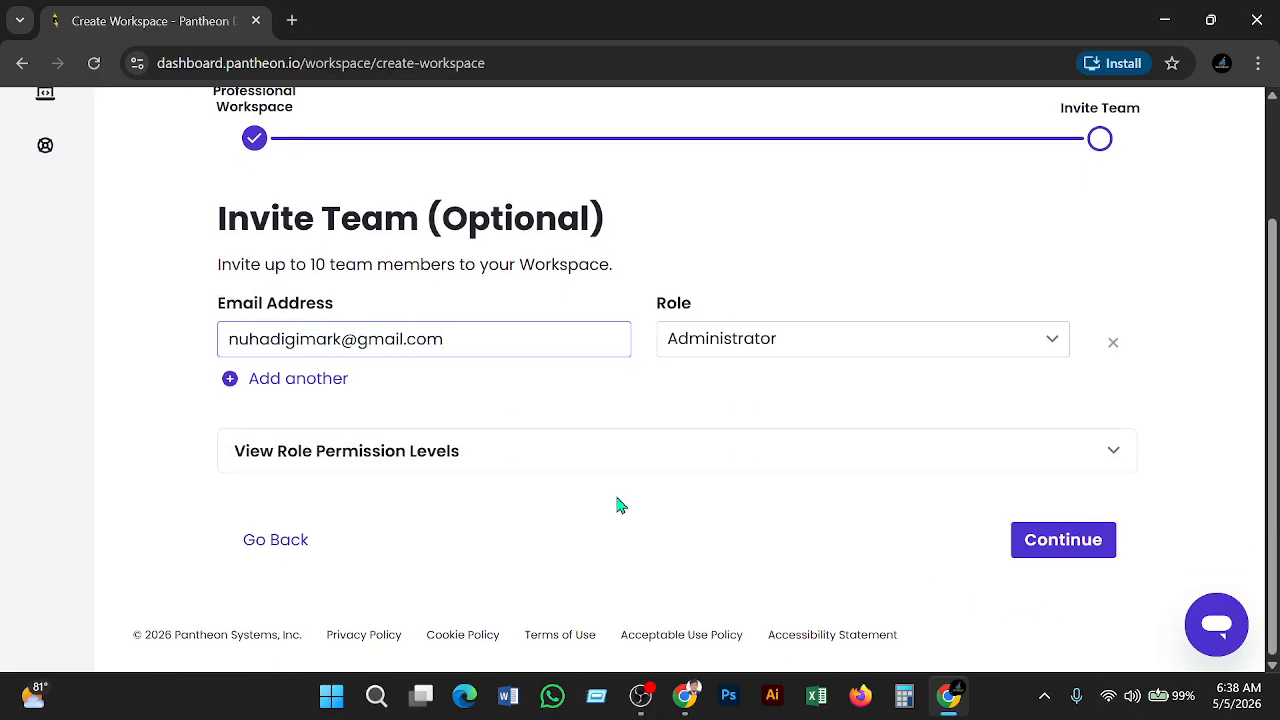
pyautogui.click(690, 465)
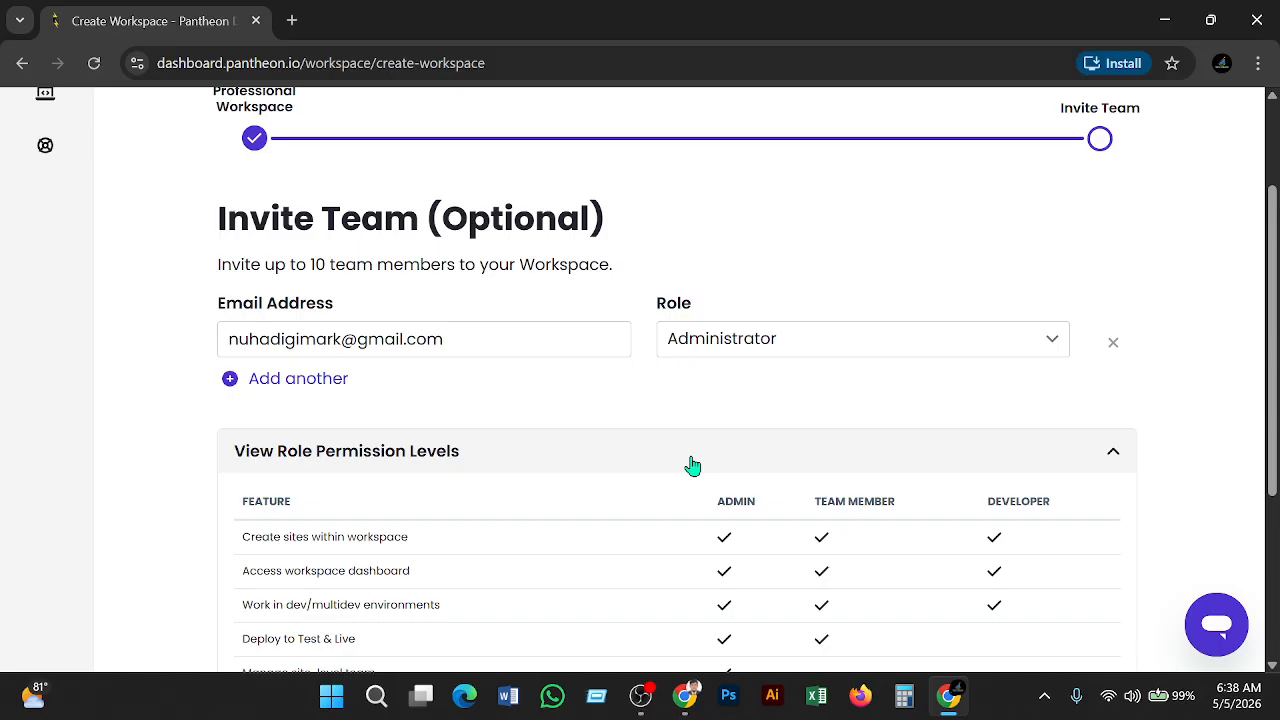
pyautogui.scroll(-2, 691, 465)
pyautogui.scroll(2, 955, 405)
pyautogui.click(1109, 452)
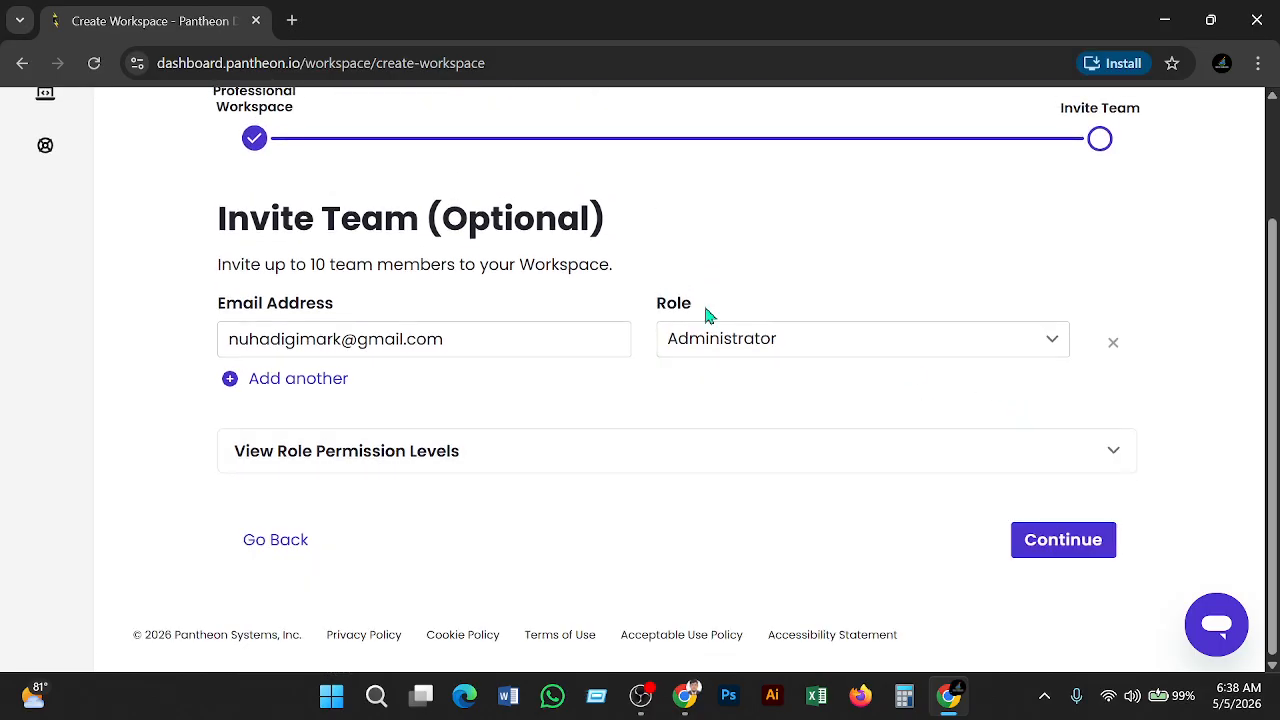
pyautogui.click(1046, 550)
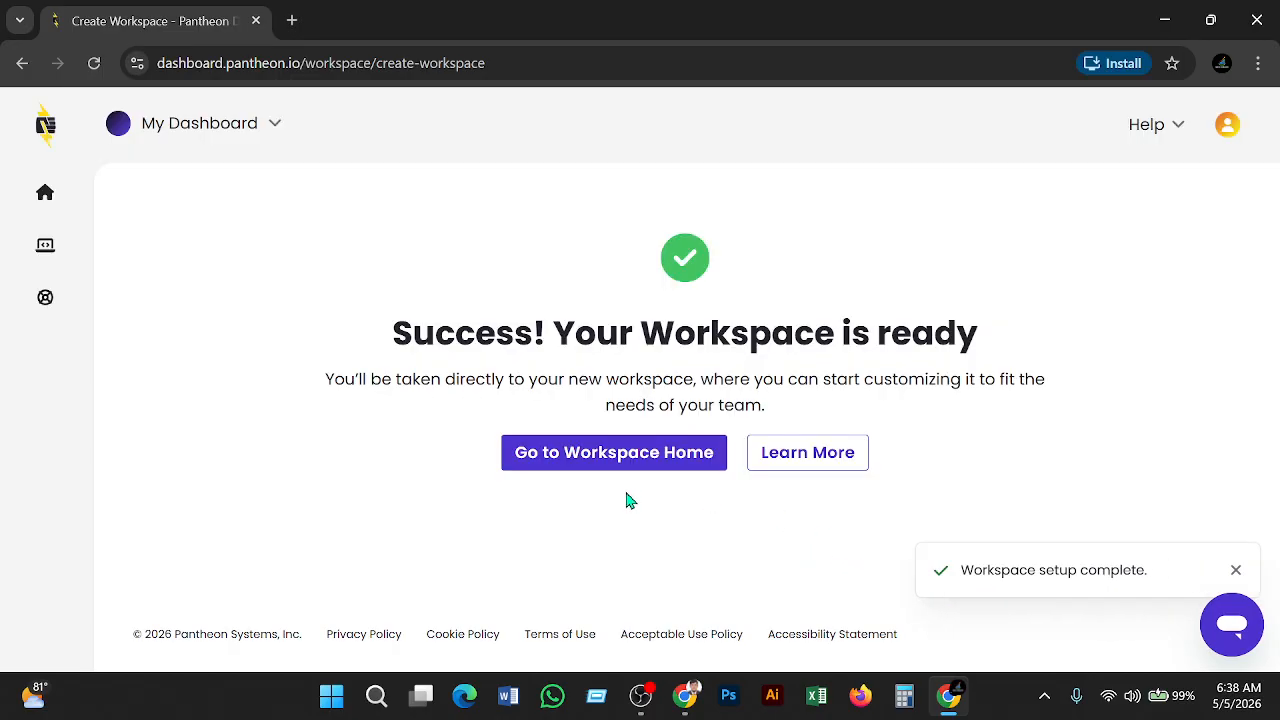
# Go to the PPC Specialist workspace home and open its Sites list
pyautogui.click(613, 452)
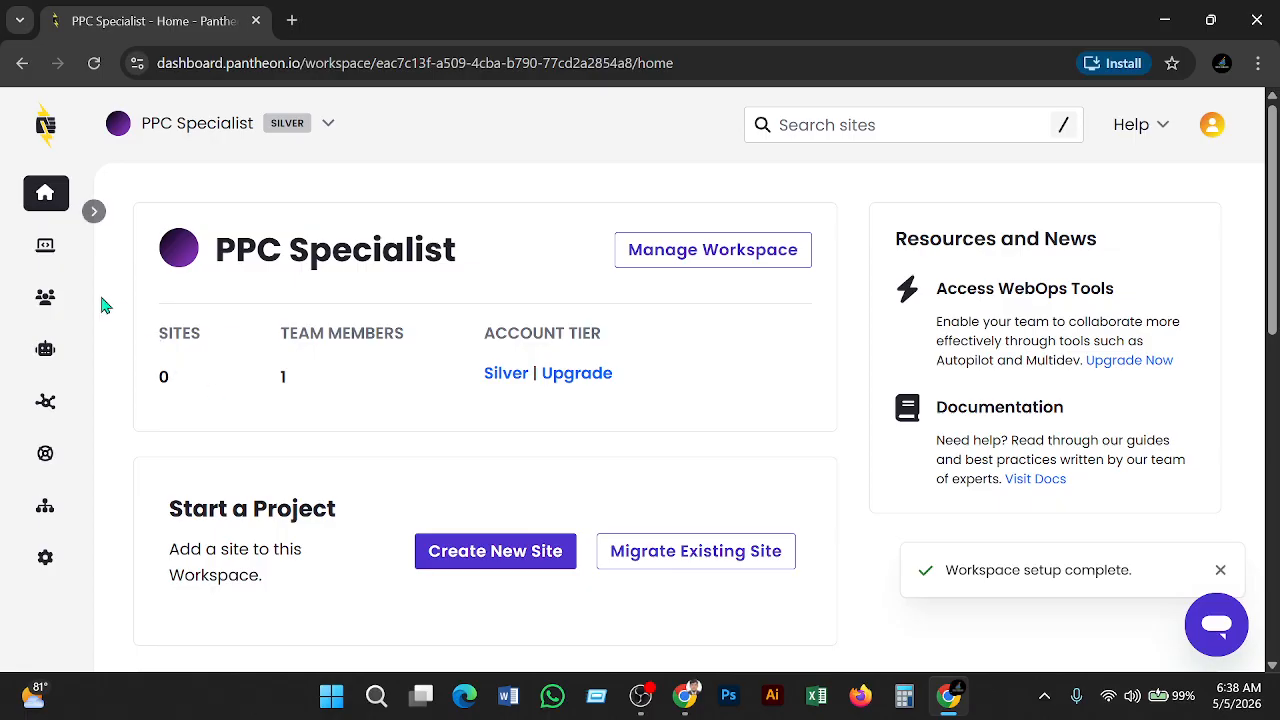
pyautogui.moveTo(52, 262)
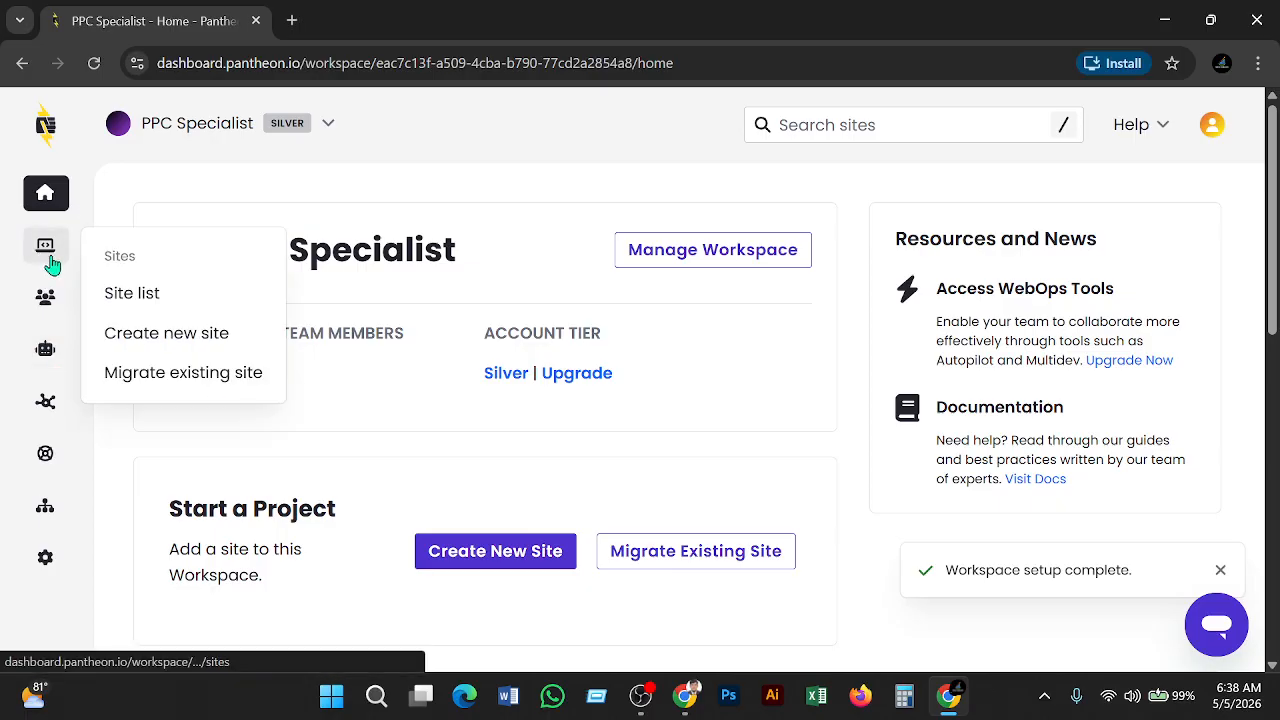
pyautogui.click(171, 294)
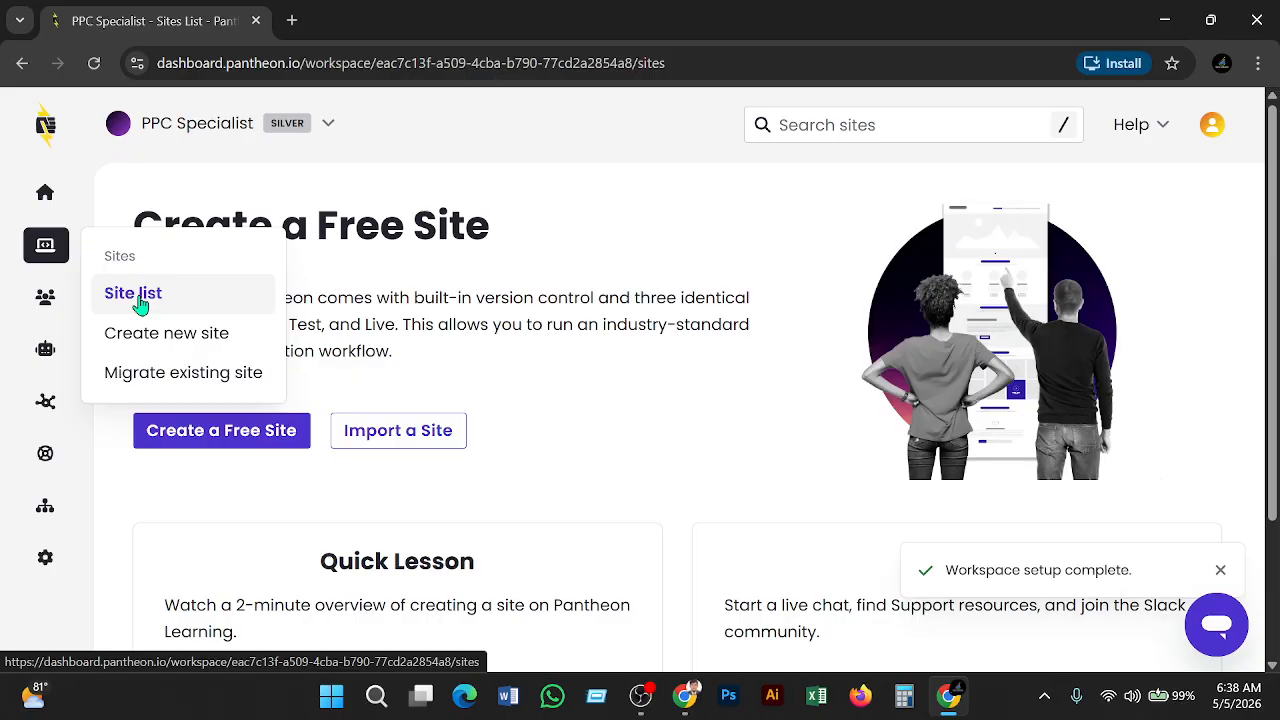
# Start a new free WordPress site with its code hosted on Pantheon
pyautogui.click(249, 432)
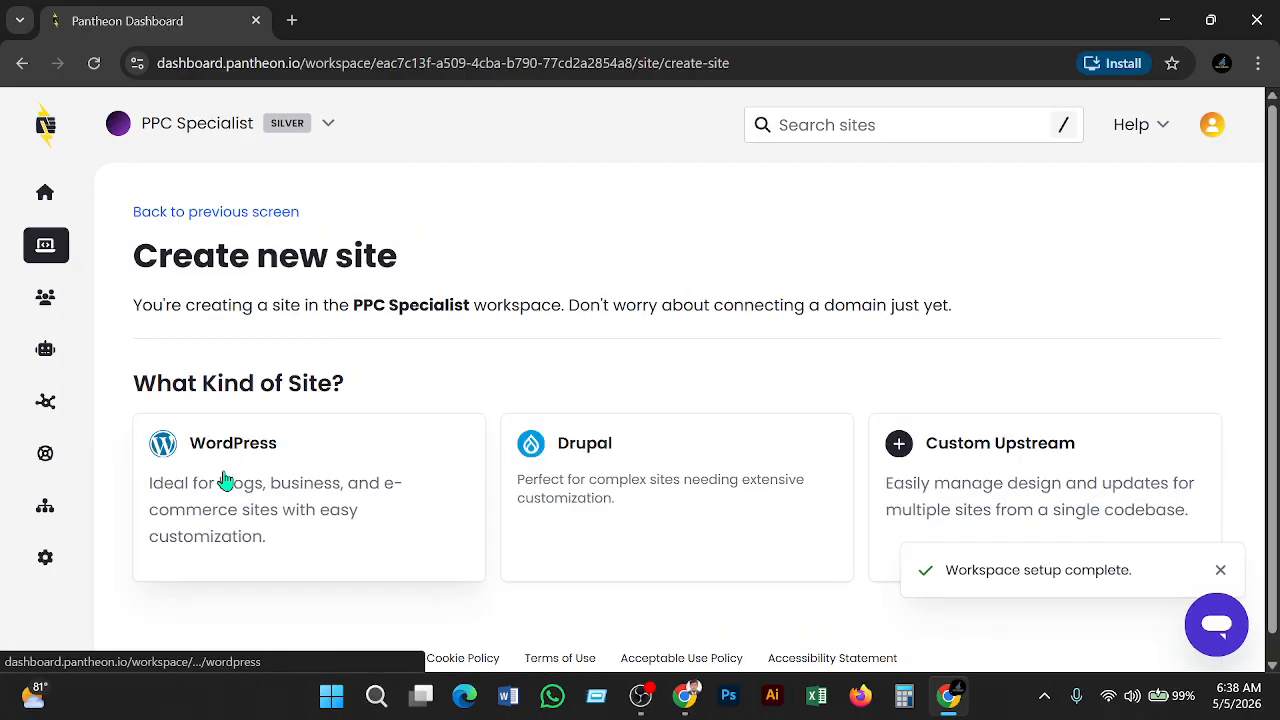
pyautogui.click(298, 446)
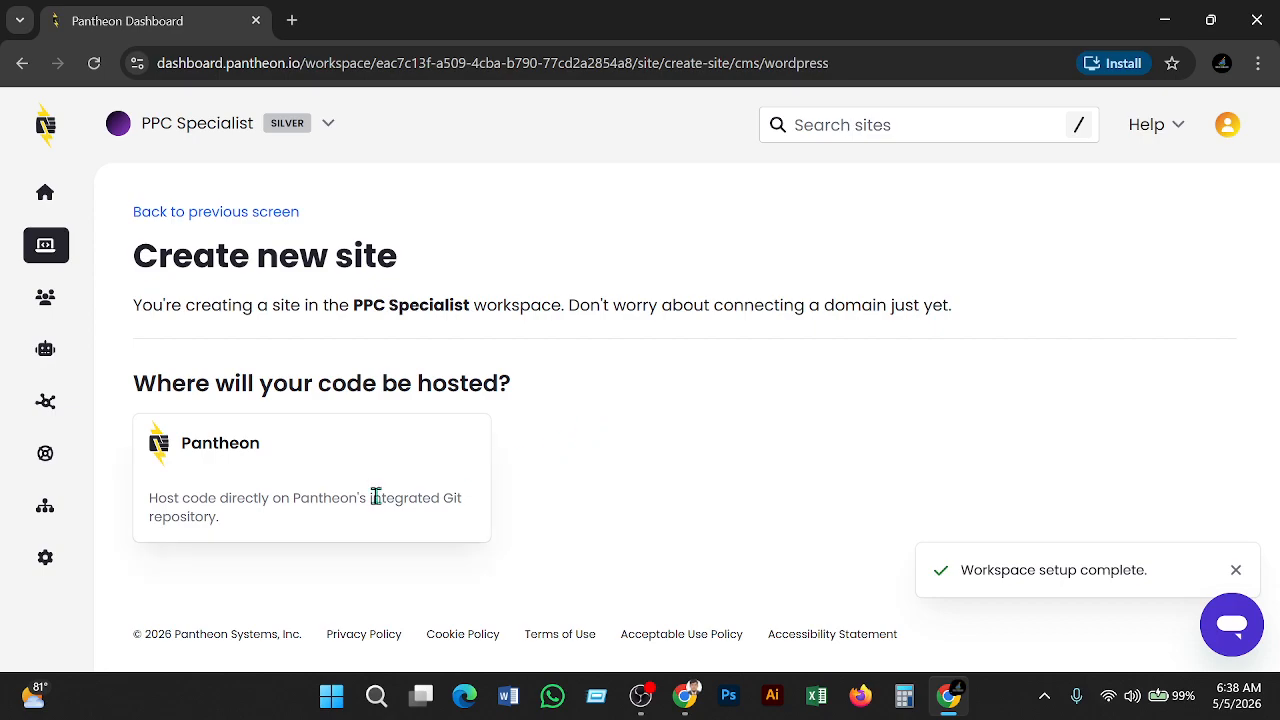
pyautogui.click(288, 502)
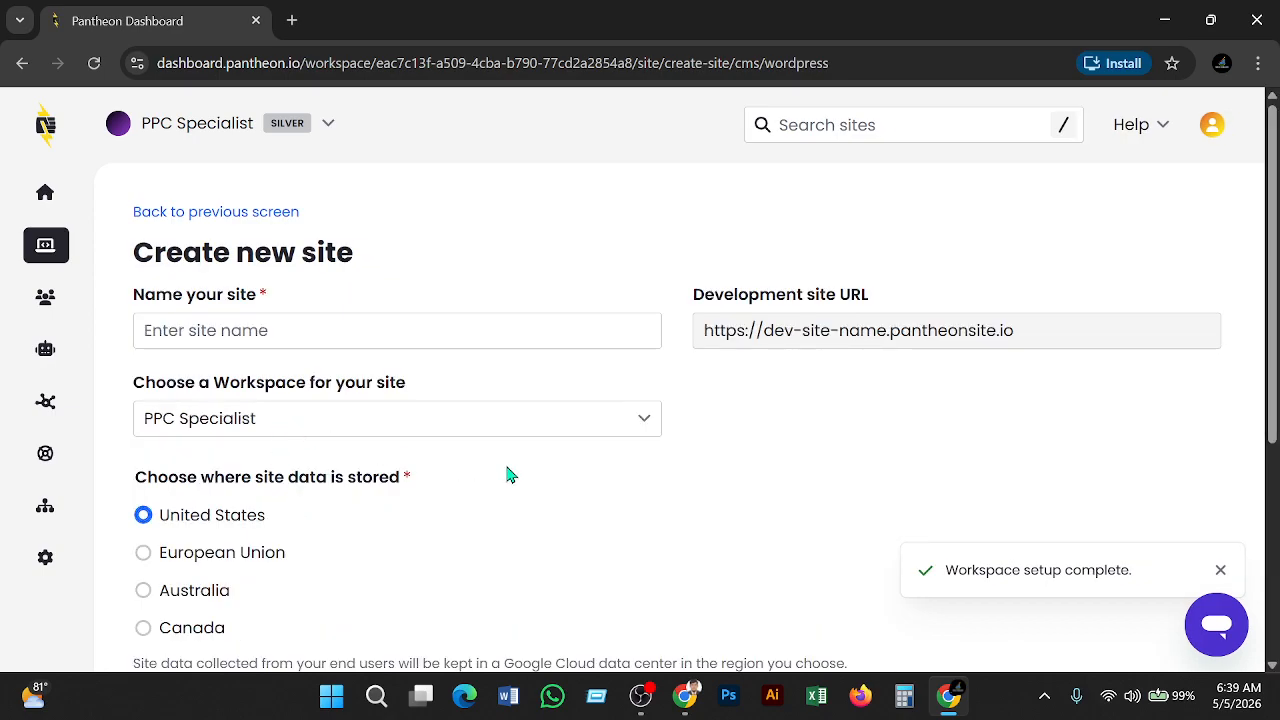
pyautogui.scroll(-1, 507, 474)
pyautogui.scroll(1, 507, 474)
# Name the site (replacing rejected 'PPC Specialist' with the owner's full name) and create it in the United States
pyautogui.click(285, 341)
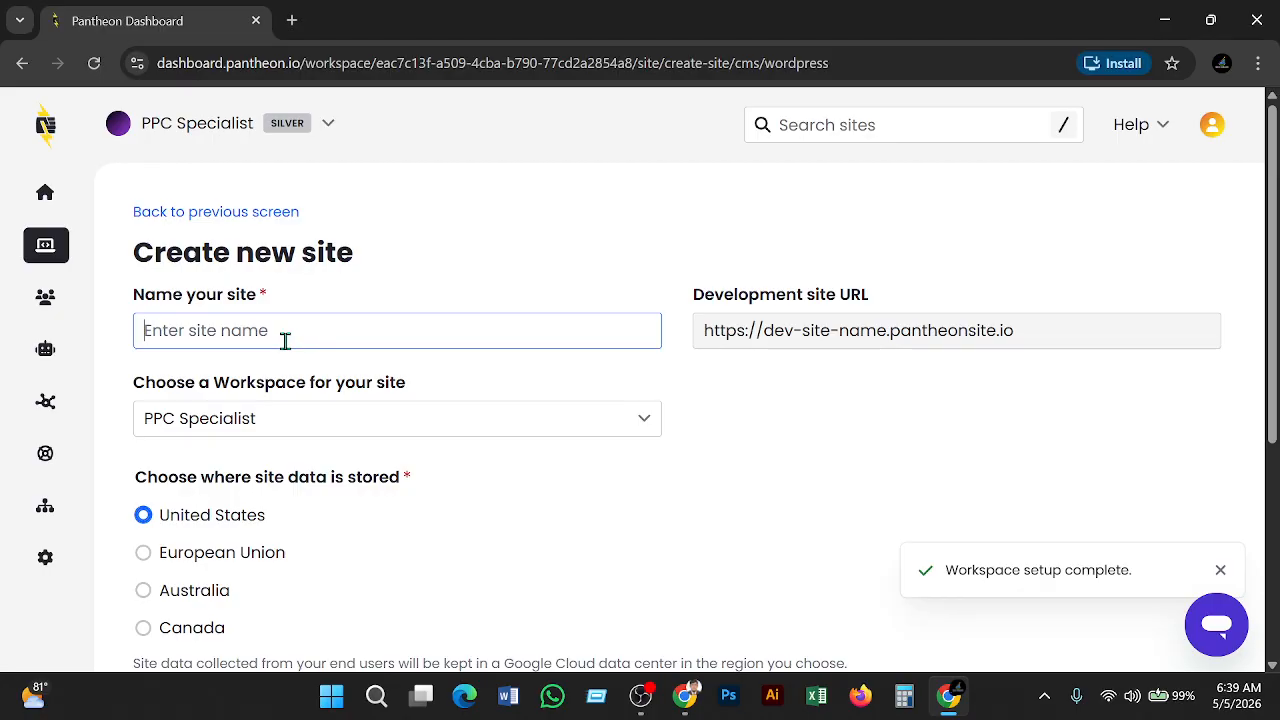
pyautogui.write('PPC ')
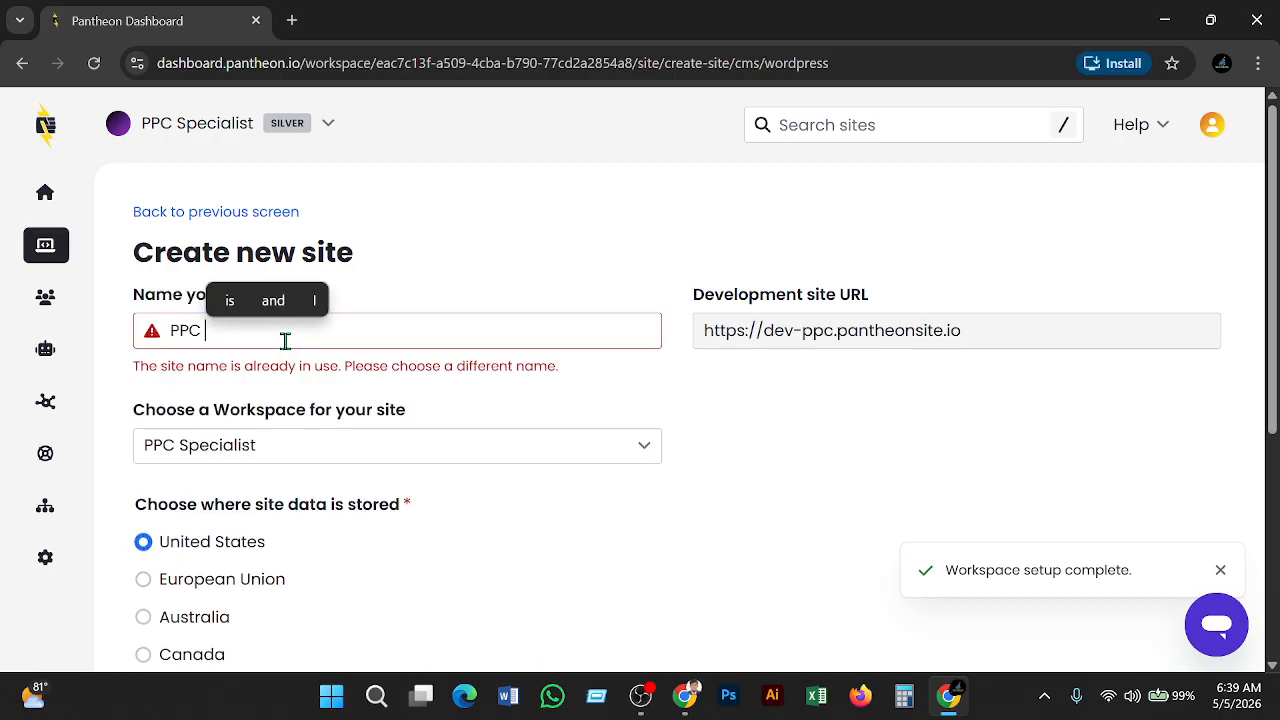
pyautogui.write('Spe')
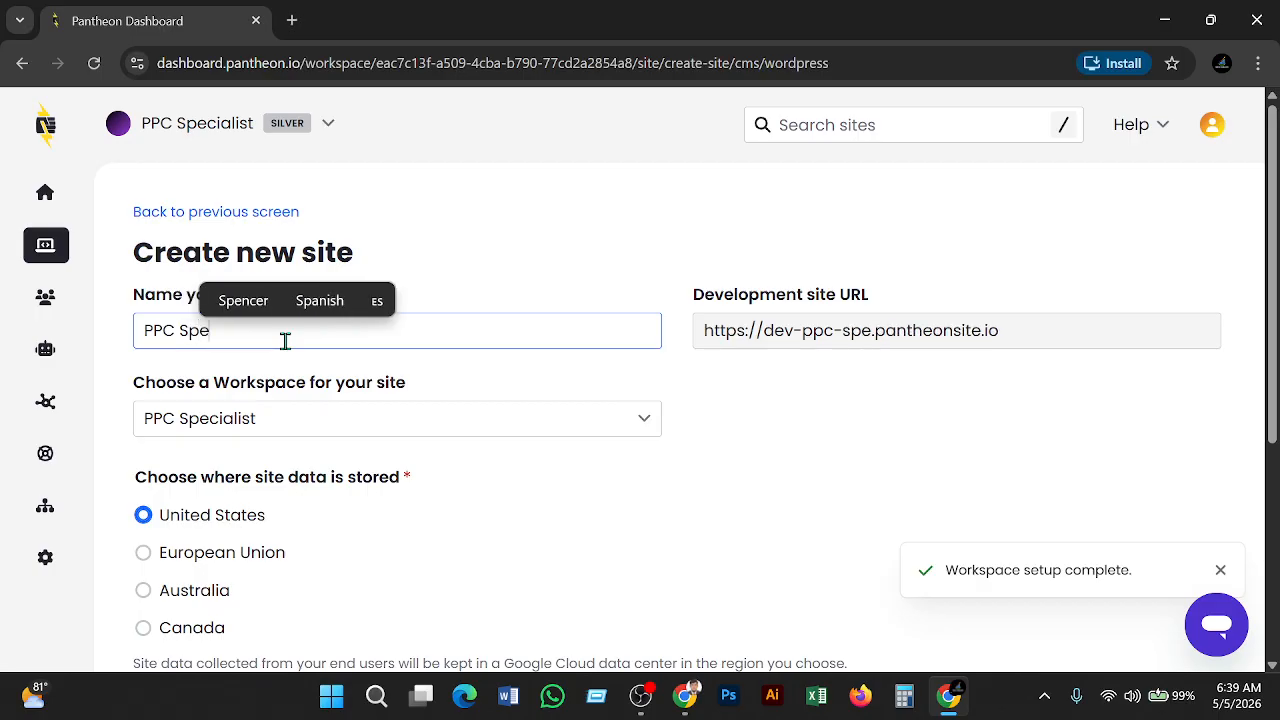
pyautogui.write('cial')
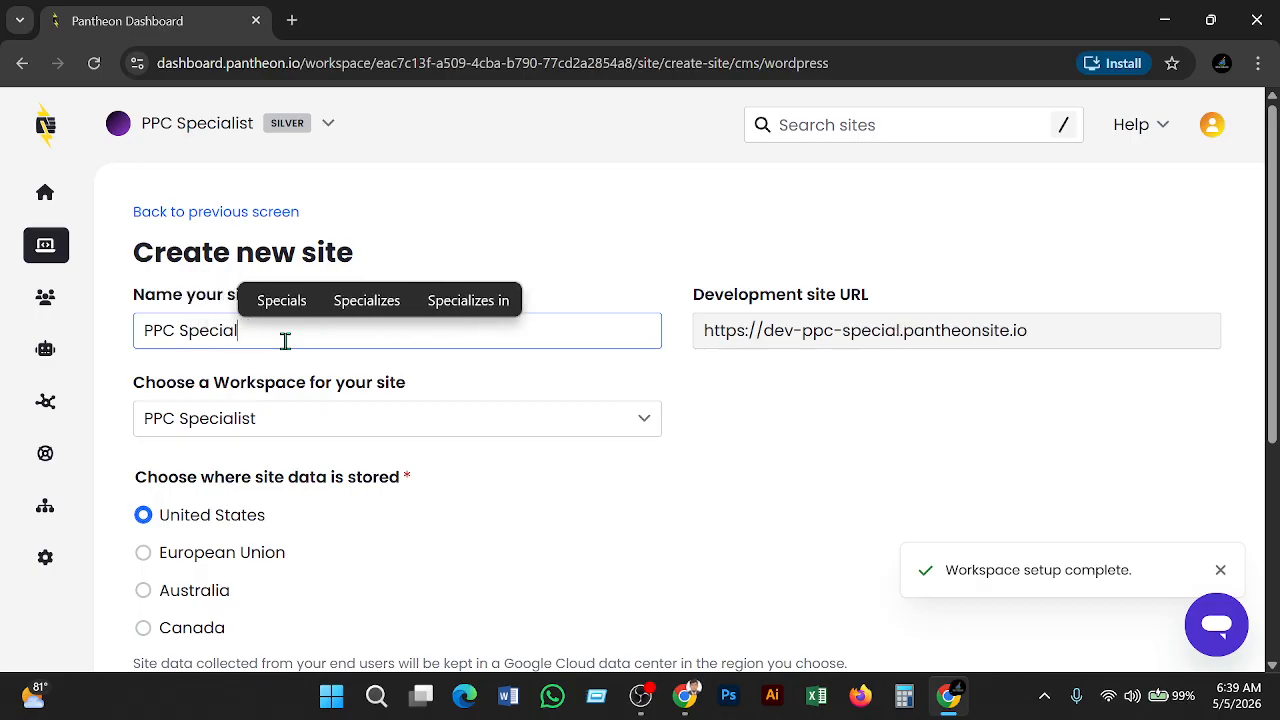
pyautogui.write('ist')
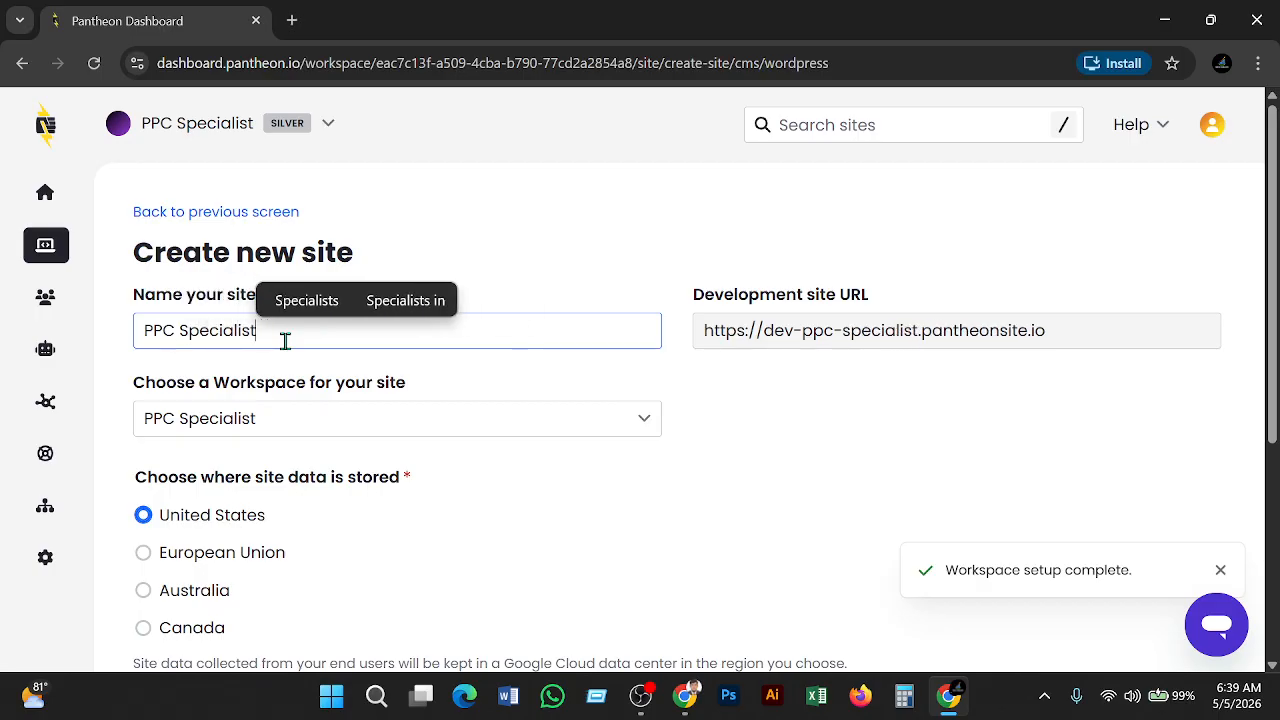
pyautogui.press('BackSpace')
pyautogui.press('BackSpace')
pyautogui.press('BackSpace')
pyautogui.press('BackSpace')
pyautogui.press('BackSpace')
pyautogui.press('BackSpace')
pyautogui.press('BackSpace')
pyautogui.press('BackSpace')
pyautogui.press('BackSpace')
pyautogui.press('BackSpace')
pyautogui.press('BackSpace')
pyautogui.press('BackSpace')
pyautogui.press('BackSpace')
pyautogui.press('BackSpace')
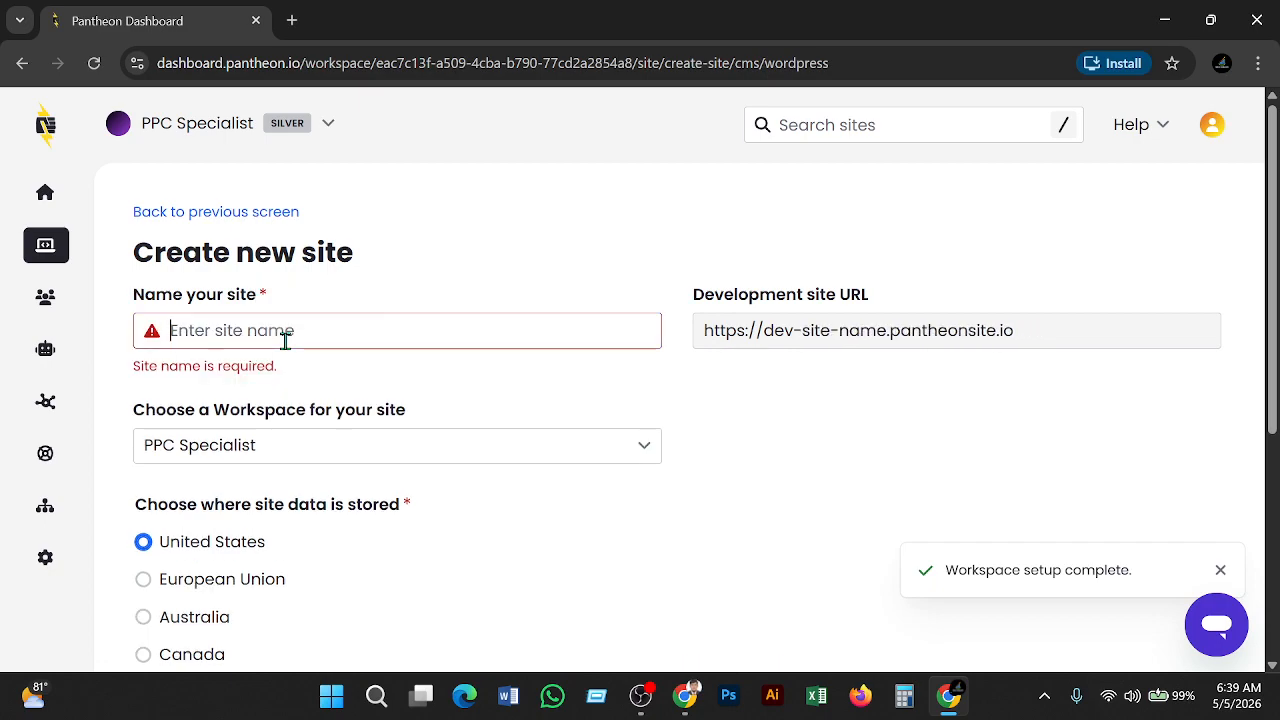
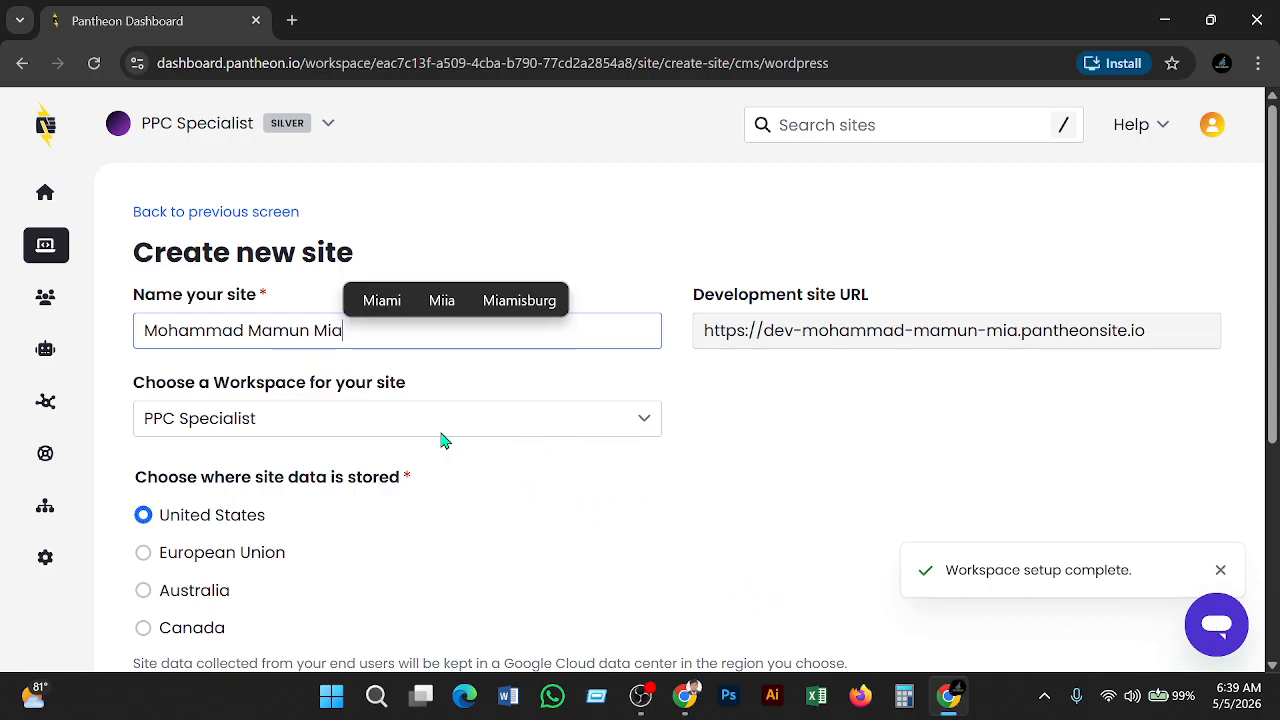
pyautogui.scroll(-2, 440, 440)
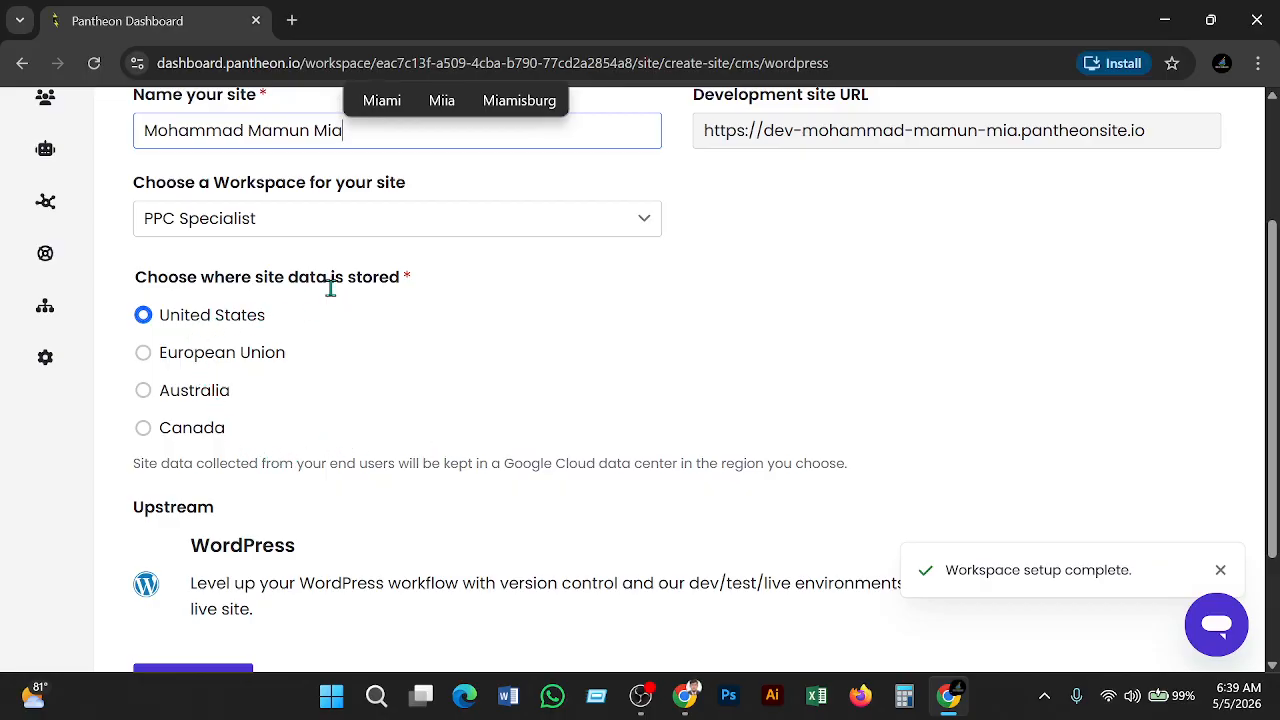
pyautogui.scroll(-1, 483, 377)
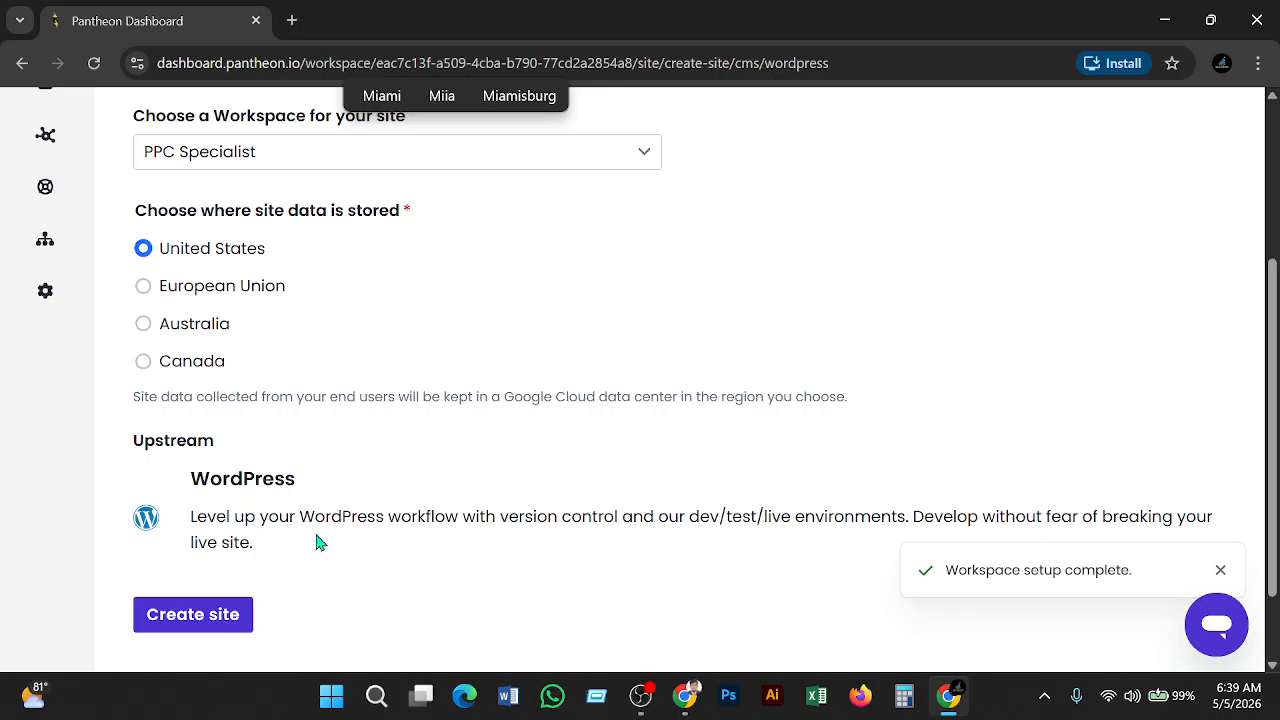
pyautogui.scroll(-1, 325, 436)
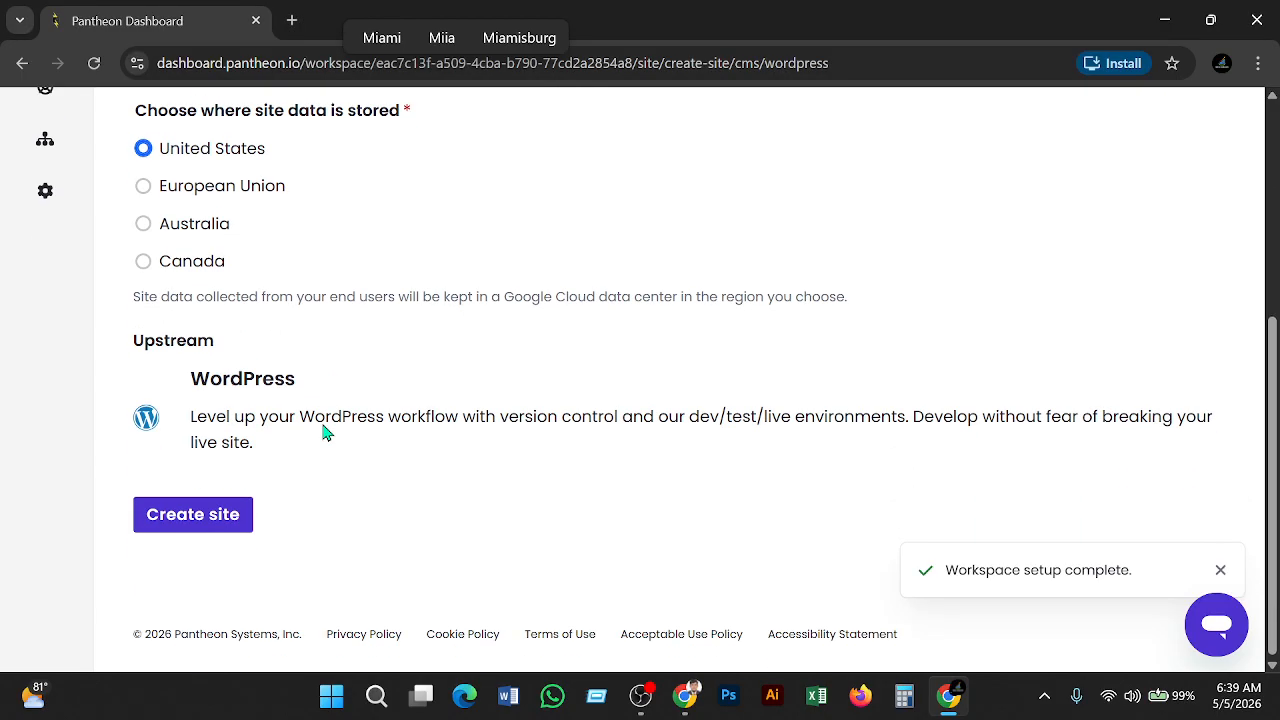
pyautogui.click(200, 514)
# Confirm the PPC Specialist workspace and let the WordPress deployment complete
pyautogui.click(895, 390)
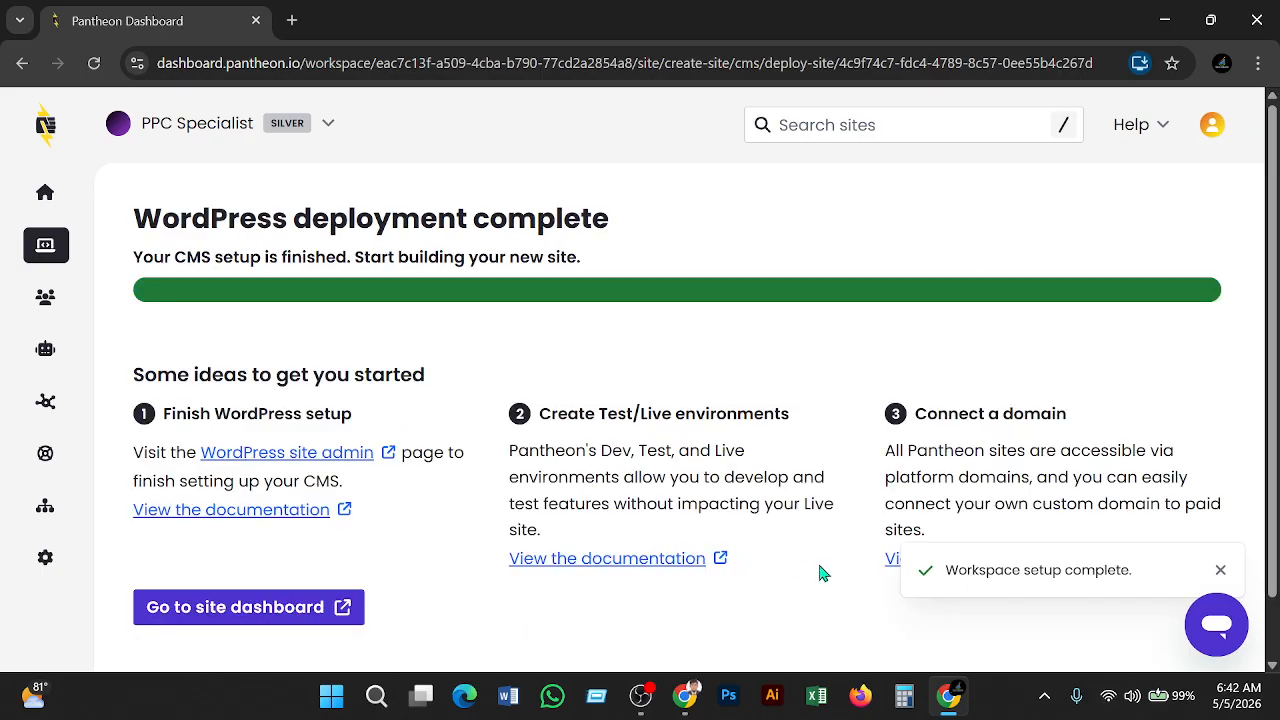
# From the deployment-complete page, open the new site's dashboard with its Dev environment
pyautogui.scroll(-1, 705, 480)
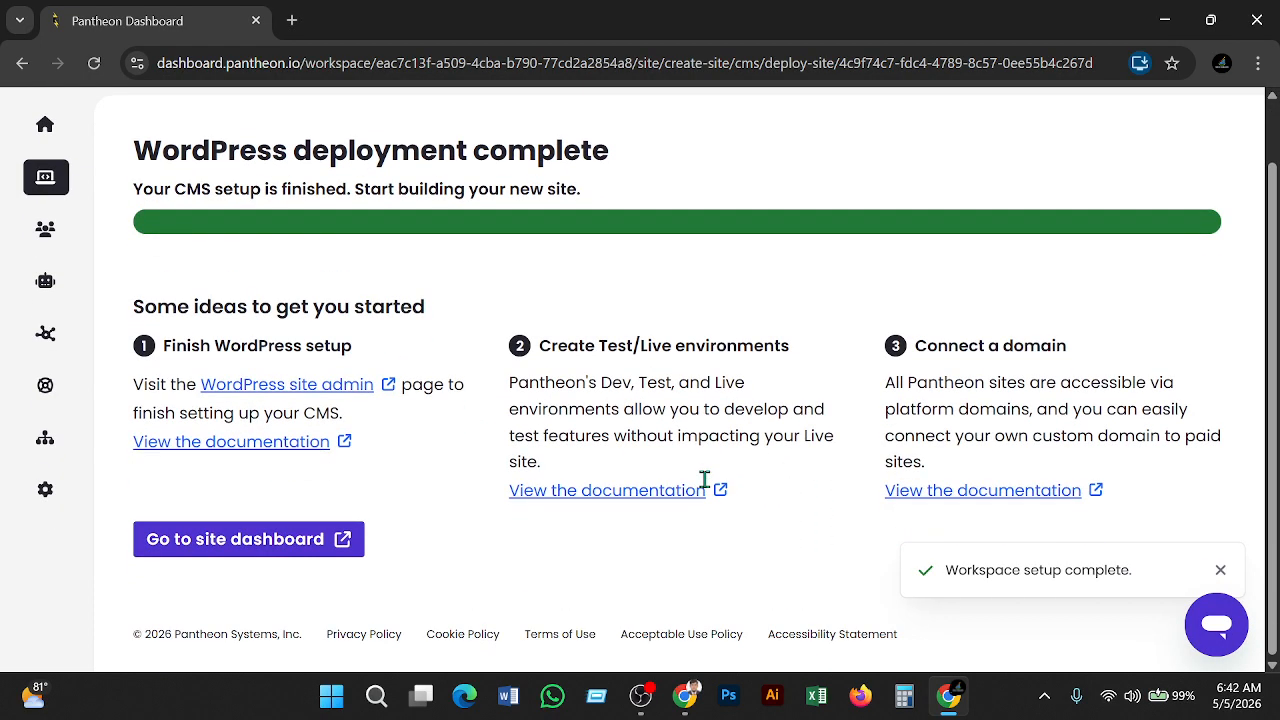
pyautogui.click(277, 543)
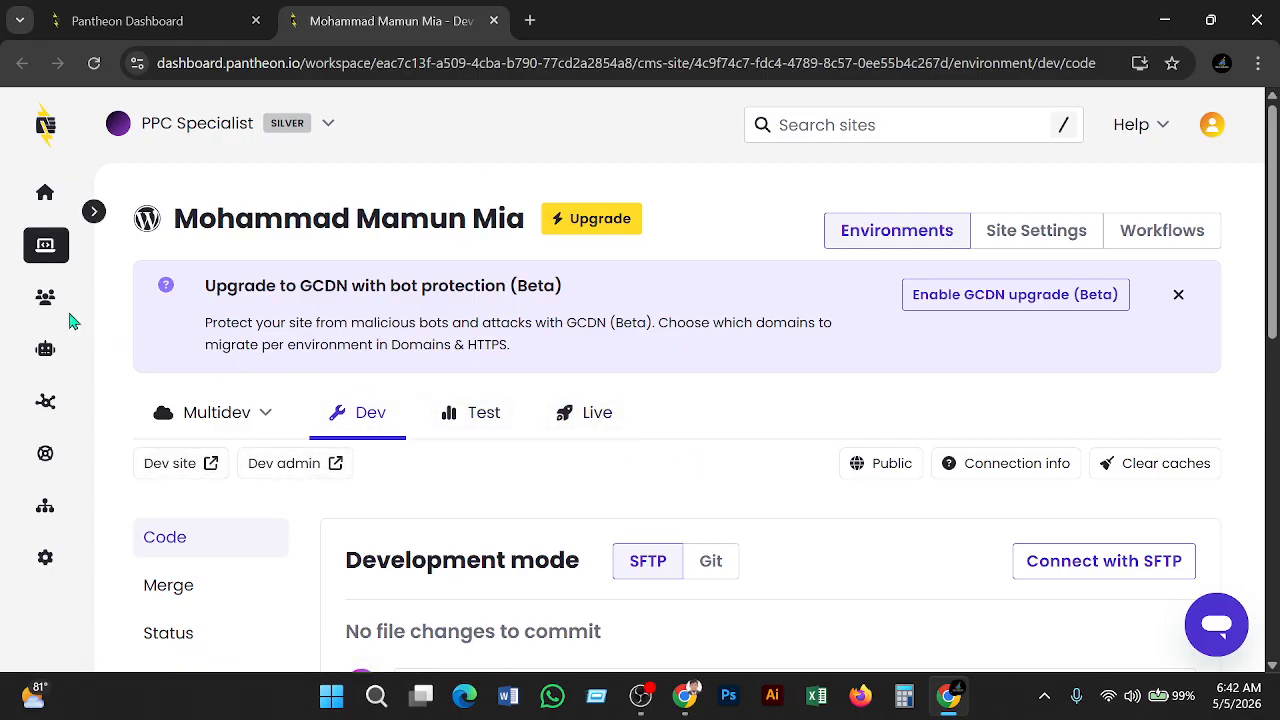
# Open the new site's Dev environment from the Sites list and dismiss the GCDN upgrade banner
pyautogui.moveTo(44, 248)
pyautogui.click(143, 290)
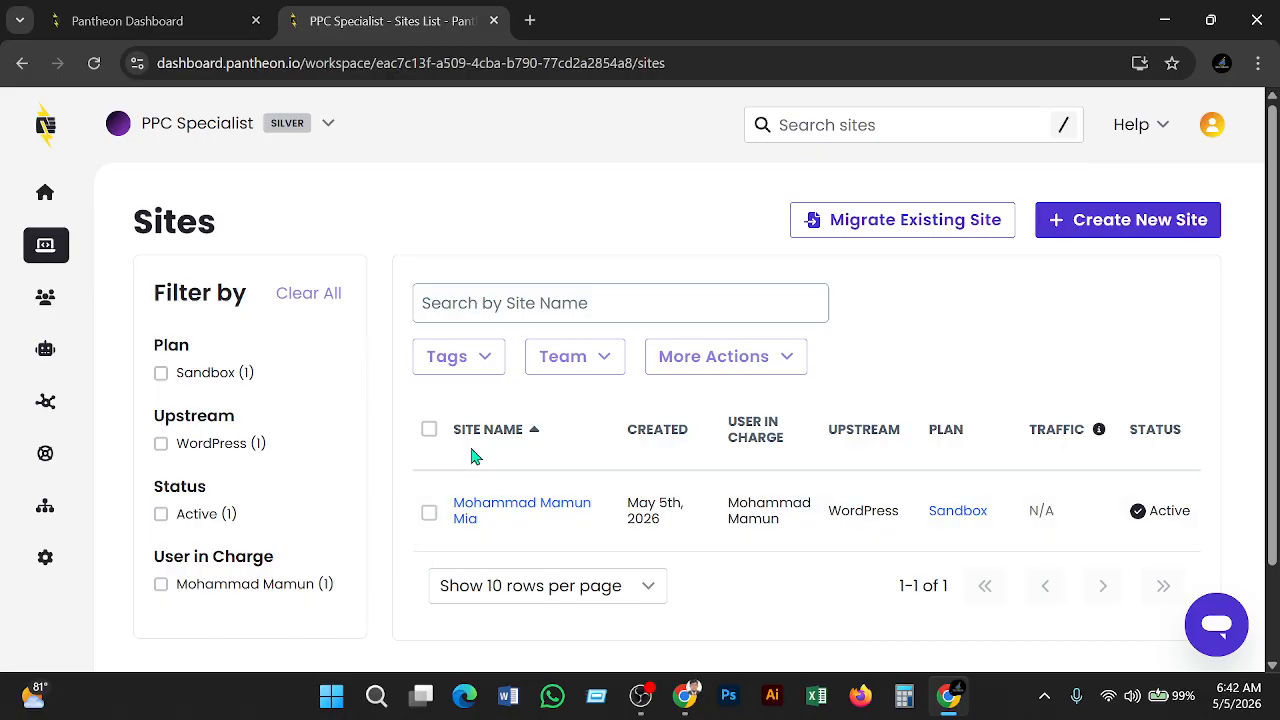
pyautogui.click(505, 513)
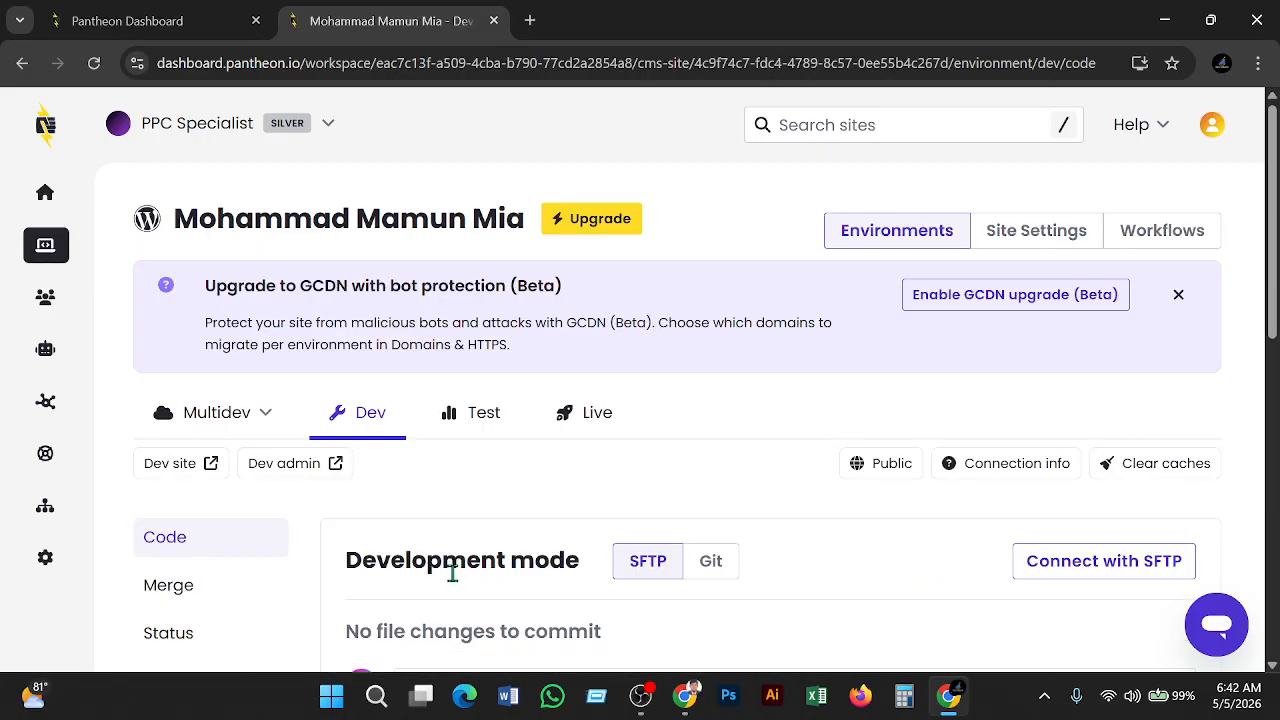
pyautogui.scroll(-1, 463, 517)
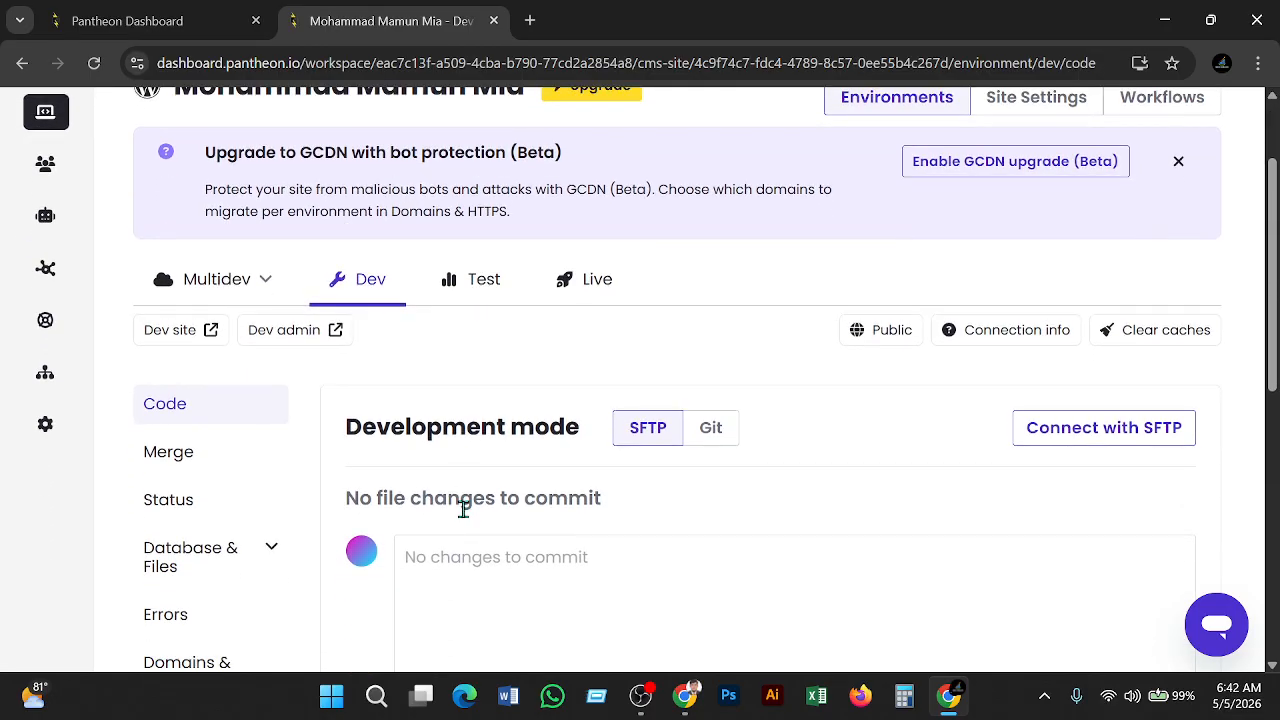
pyautogui.scroll(1, 463, 510)
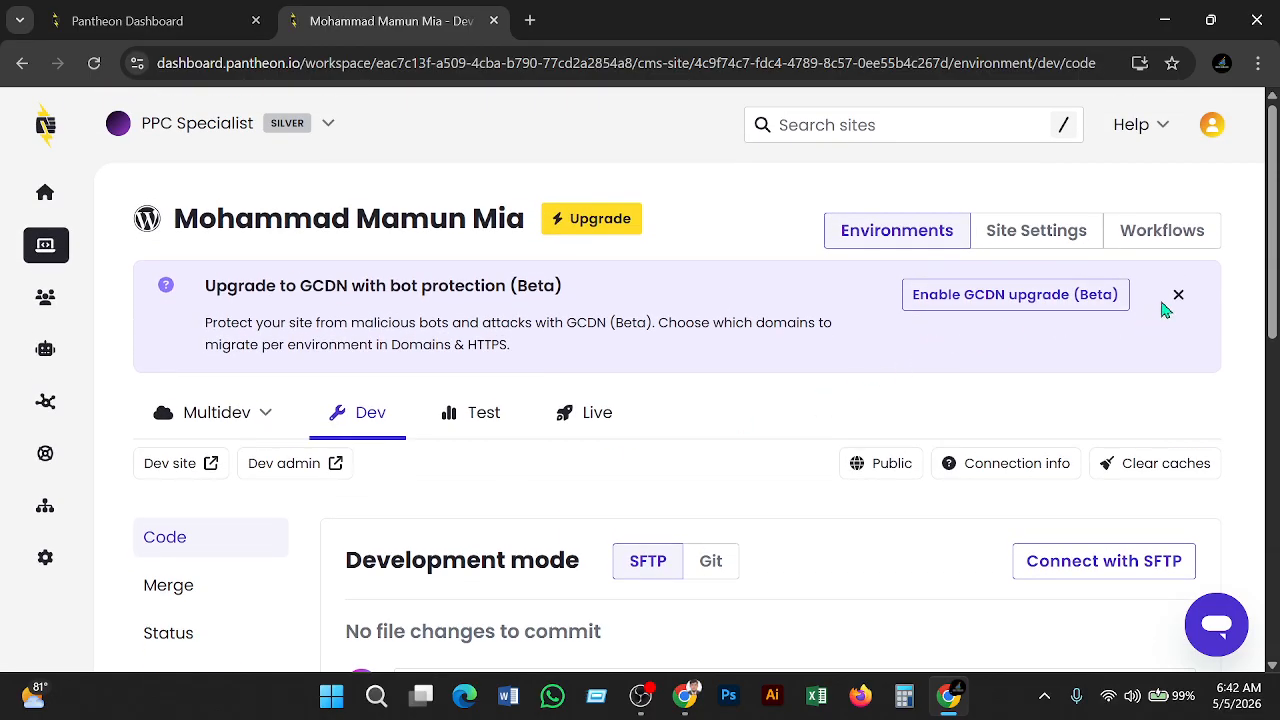
pyautogui.click(1178, 295)
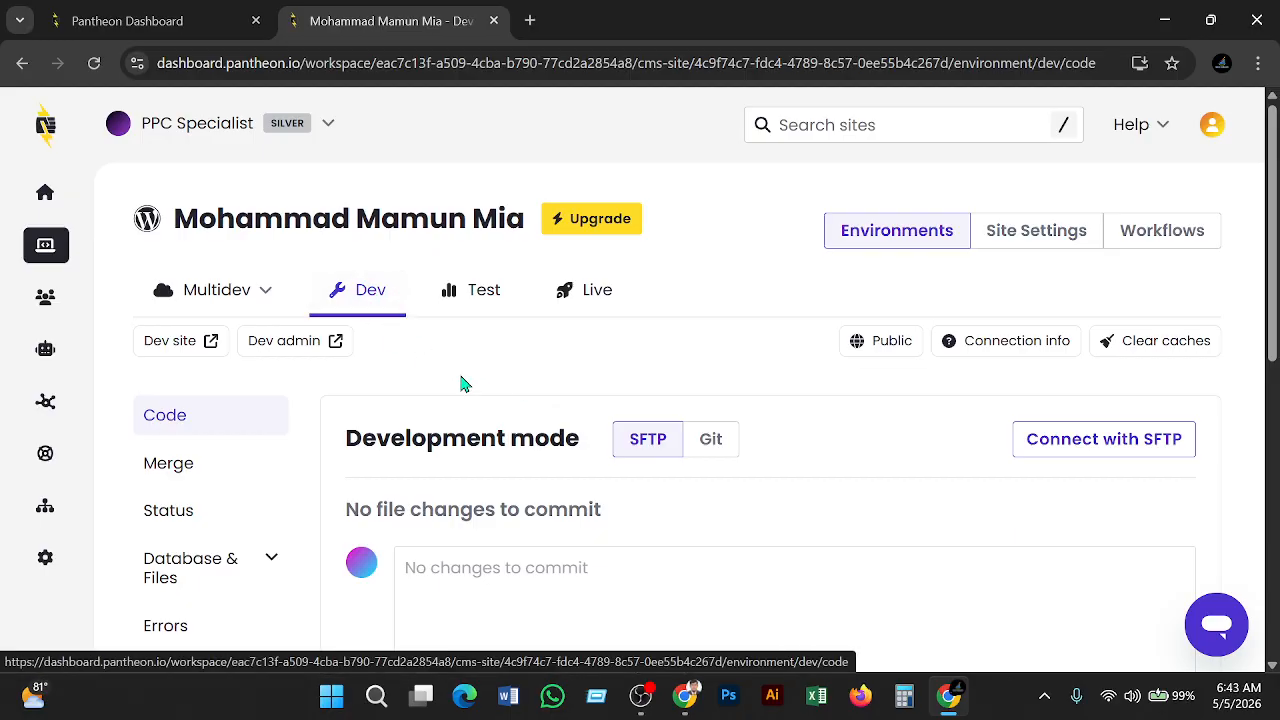
# Open the Dev front-end site and the Dev WordPress admin in new tabs
pyautogui.scroll(-4, 462, 383)
pyautogui.scroll(1, 462, 383)
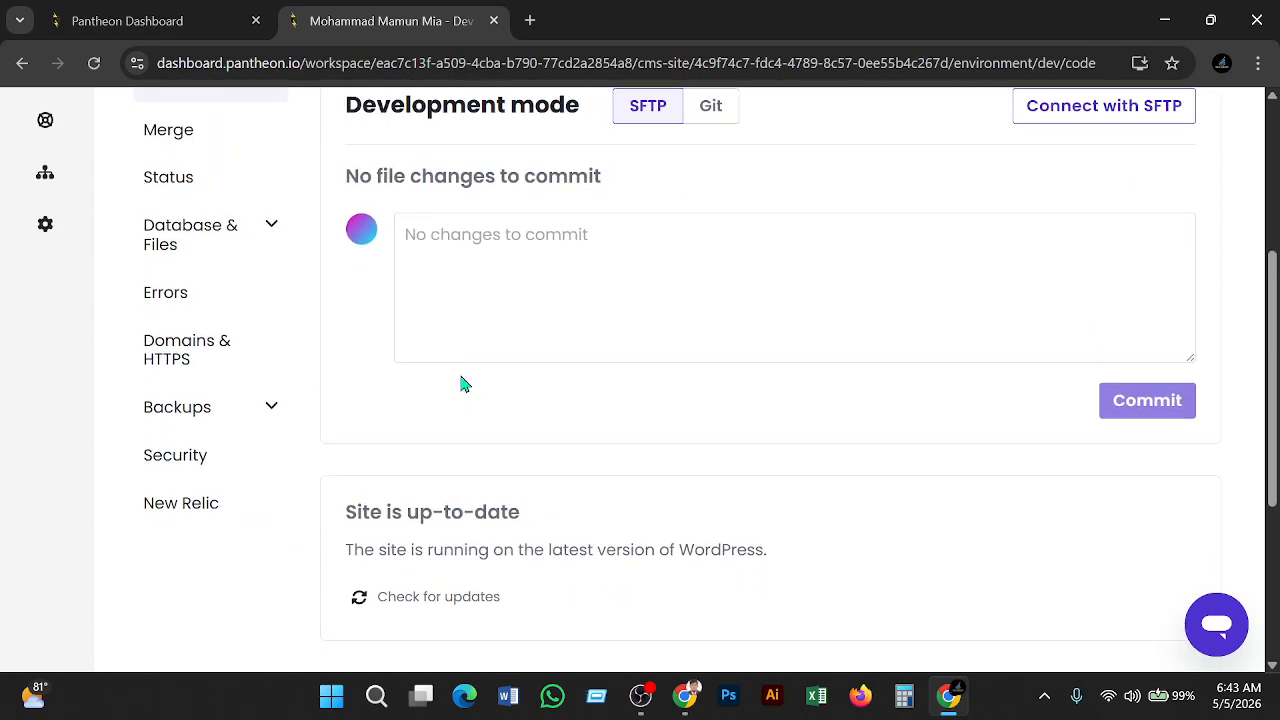
pyautogui.scroll(4, 462, 383)
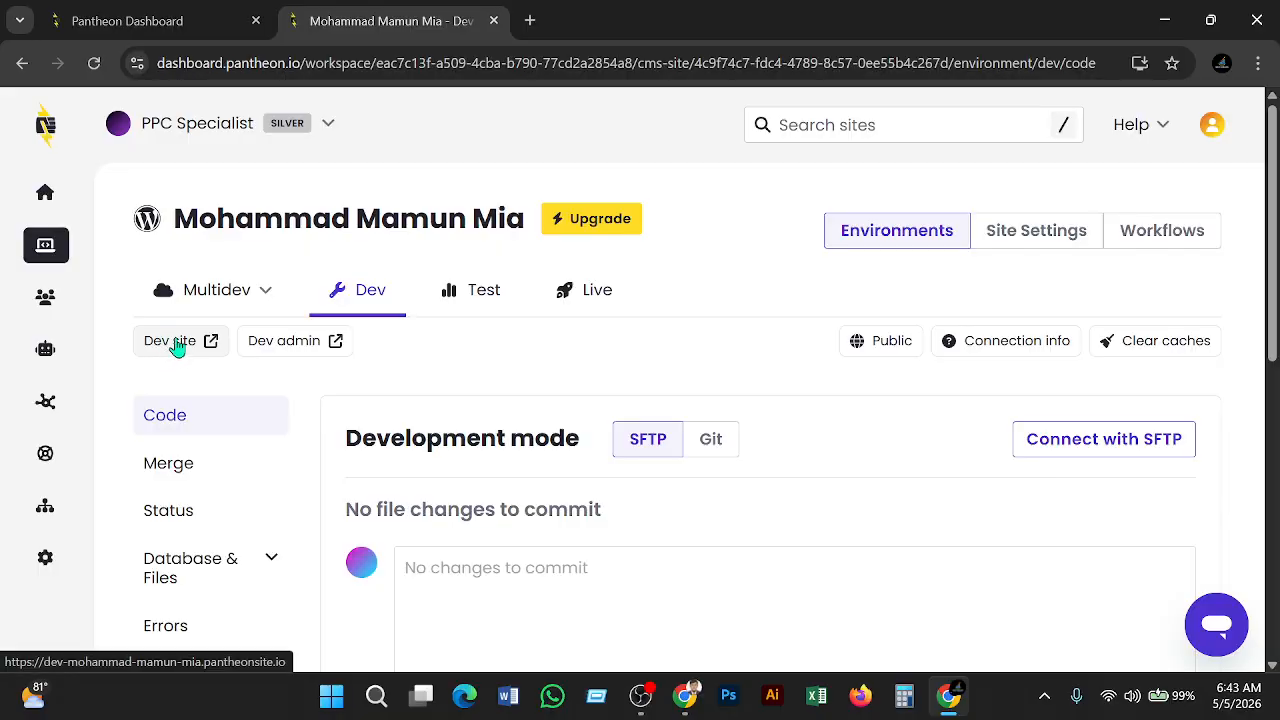
pyautogui.click(177, 342)
pyautogui.click(395, 22)
pyautogui.click(332, 341)
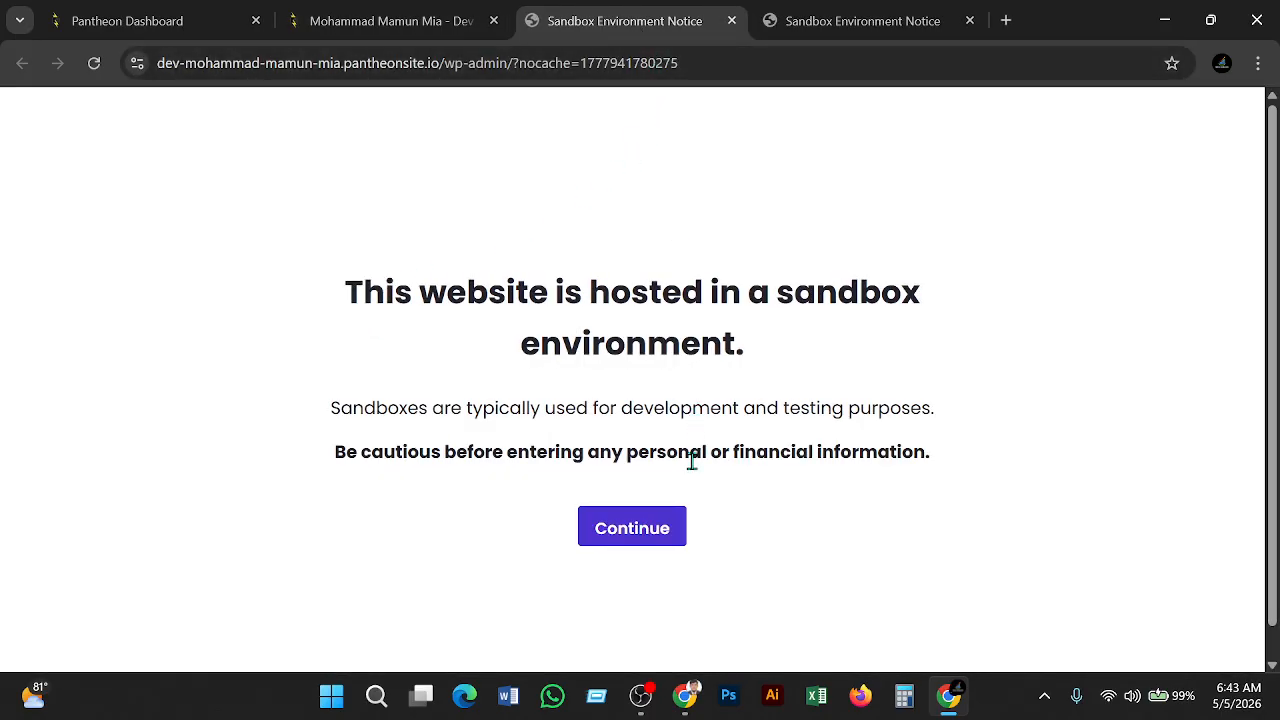
# Accept the sandbox notice and continue installing with English (United States) as the language
pyautogui.click(838, 28)
pyautogui.click(665, 20)
pyautogui.click(641, 530)
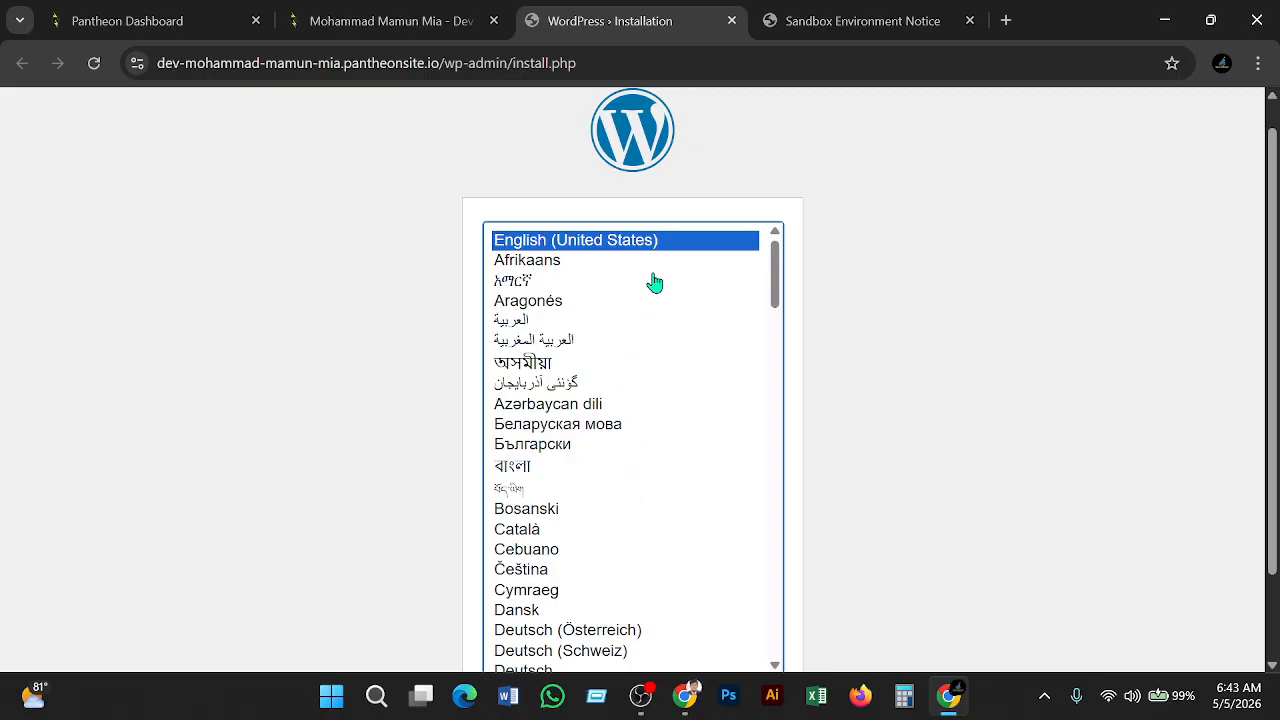
pyautogui.scroll(-15, 660, 380)
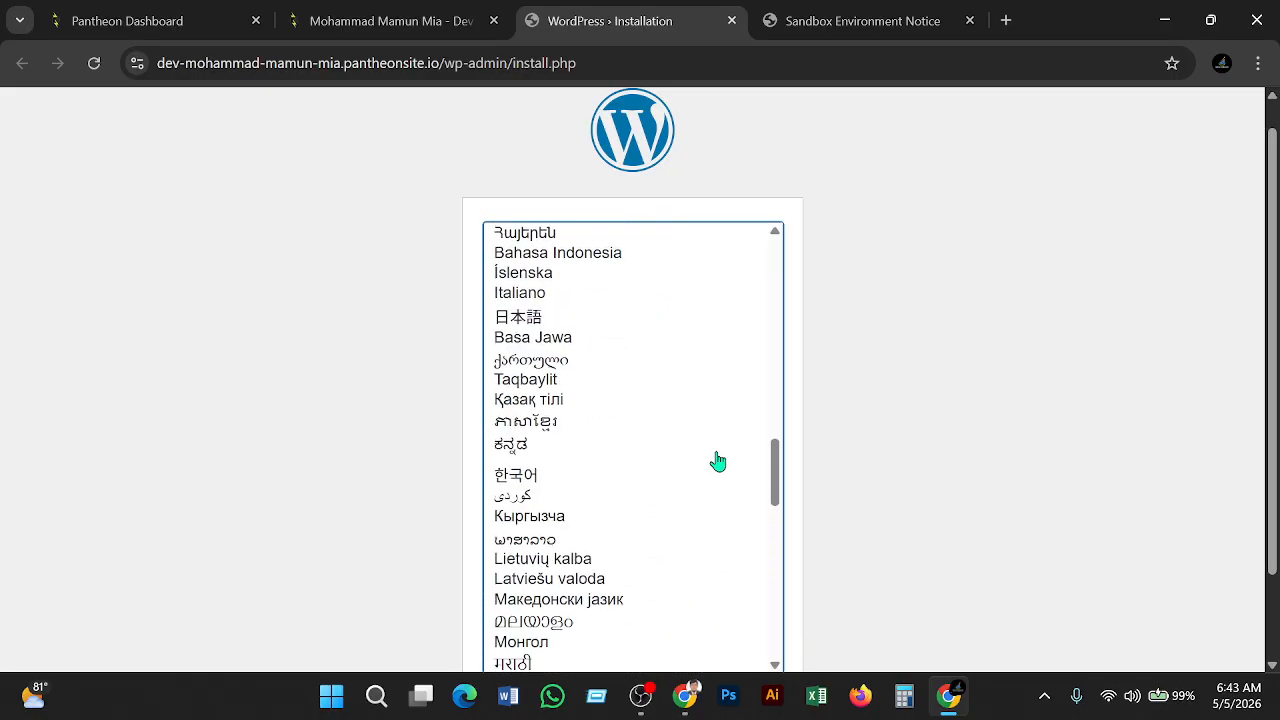
pyautogui.scroll(-1, 800, 186)
pyautogui.click(741, 603)
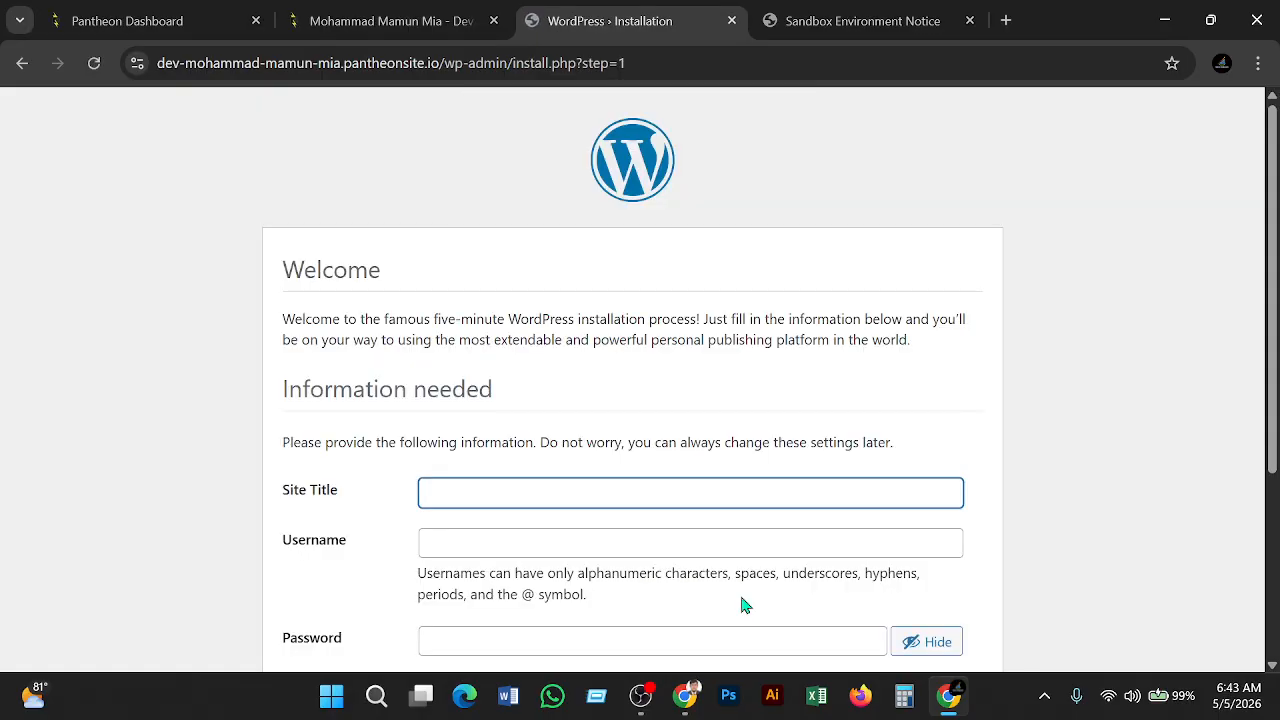
# Enter 'Google Ads' as Site Title and the admin username, then select the generated password
pyautogui.scroll(-1, 633, 530)
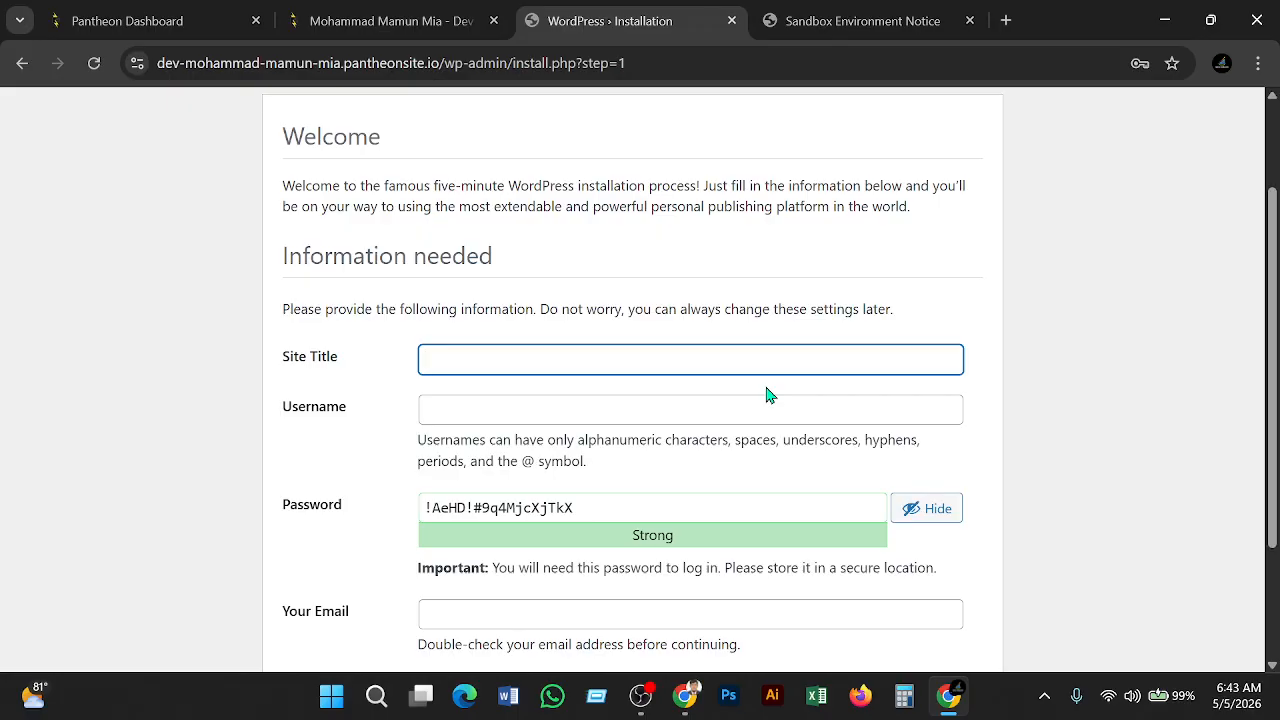
pyautogui.write('am')
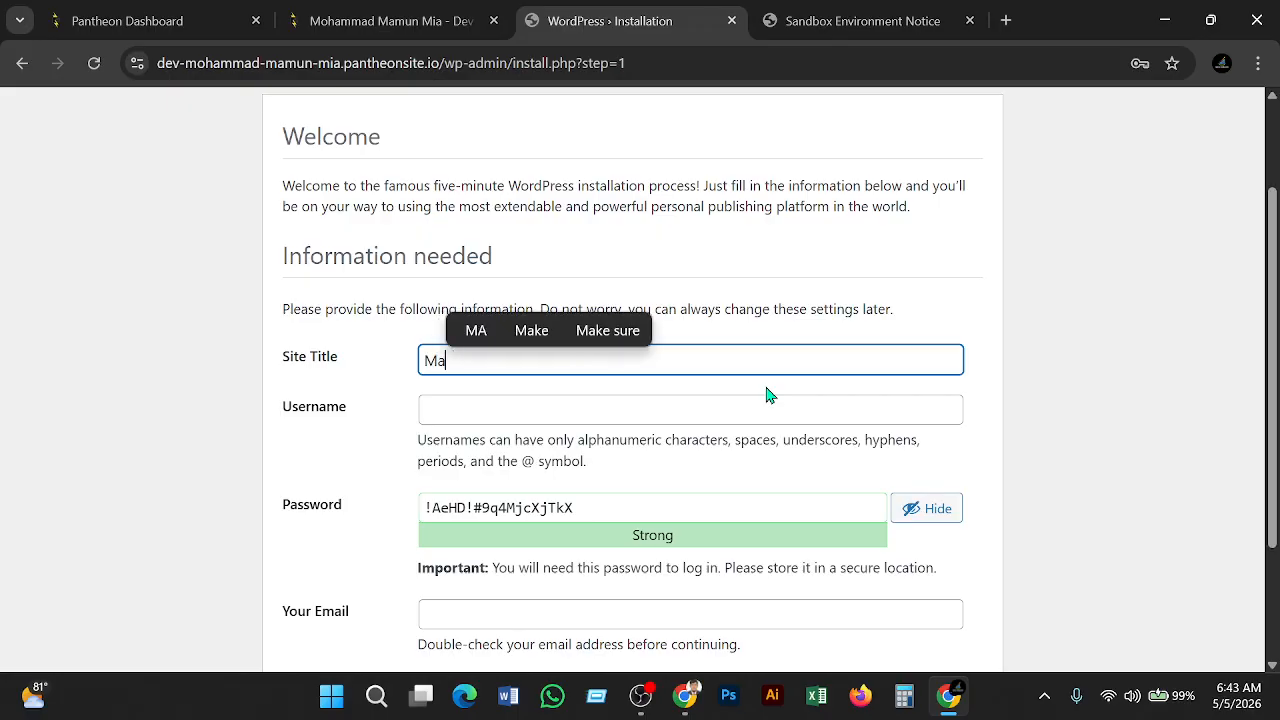
pyautogui.press('BackSpace')
pyautogui.press('BackSpace')
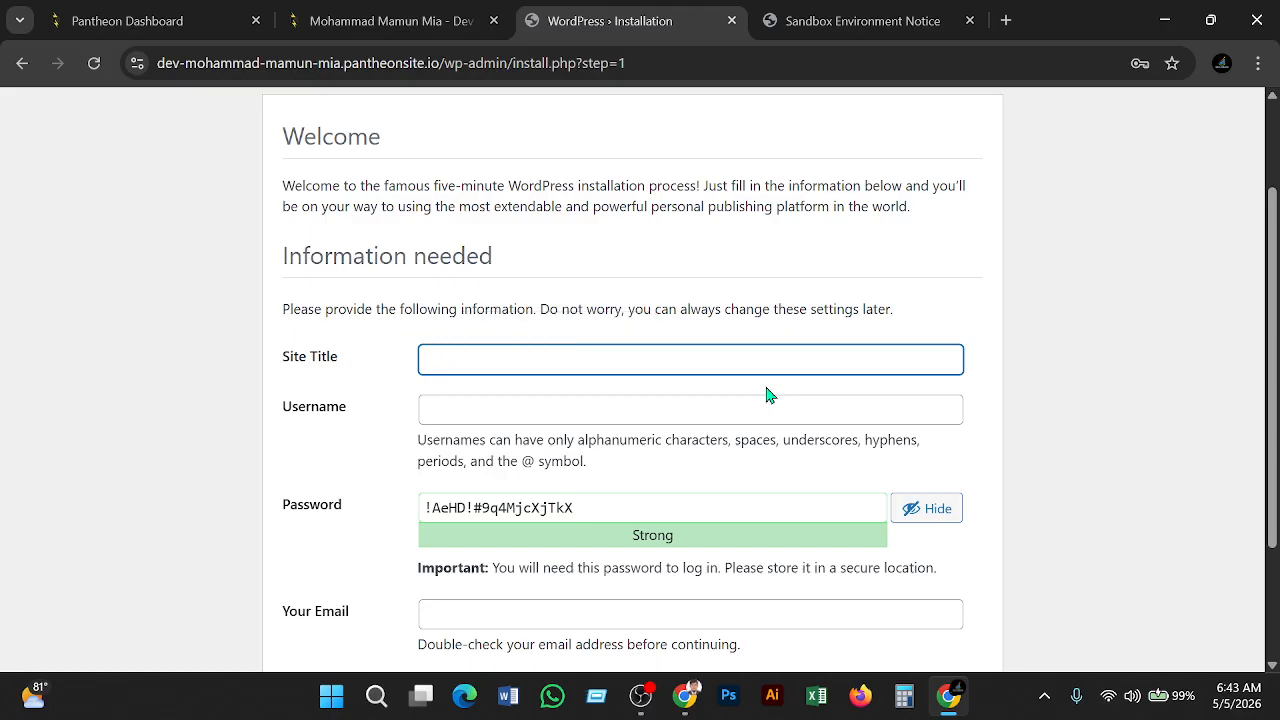
pyautogui.write('Google Ads')
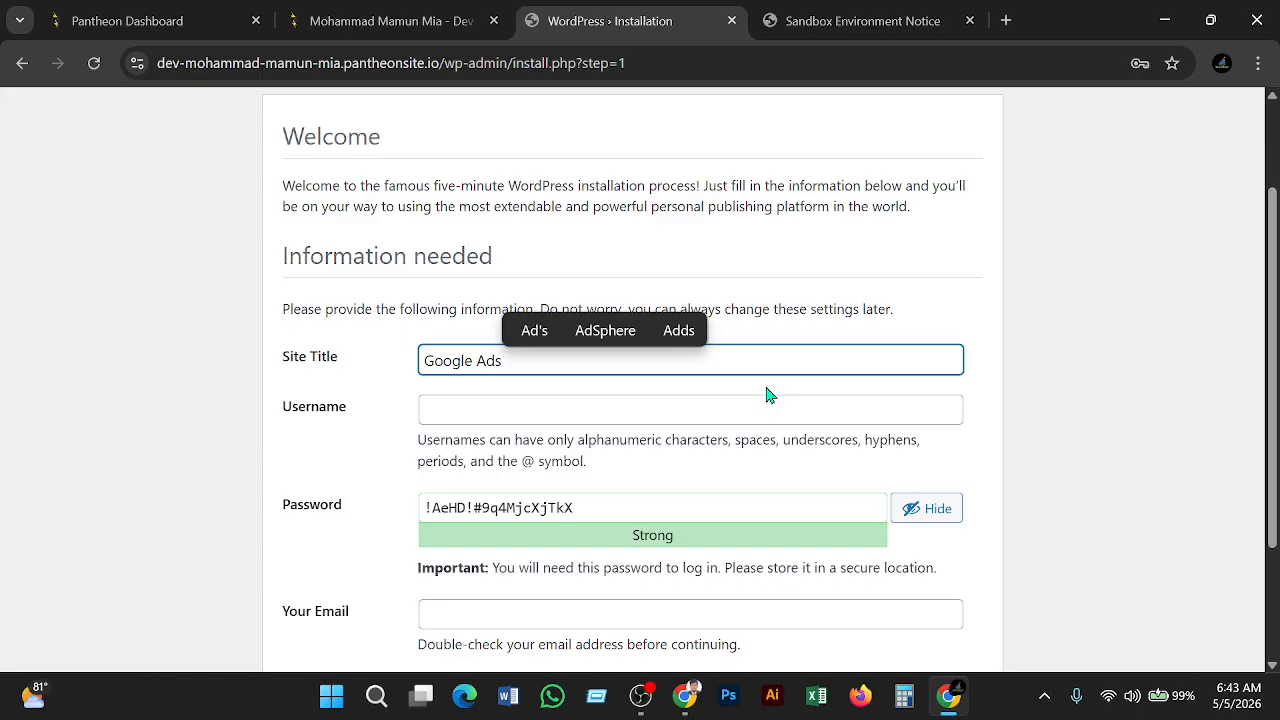
pyautogui.click(452, 400)
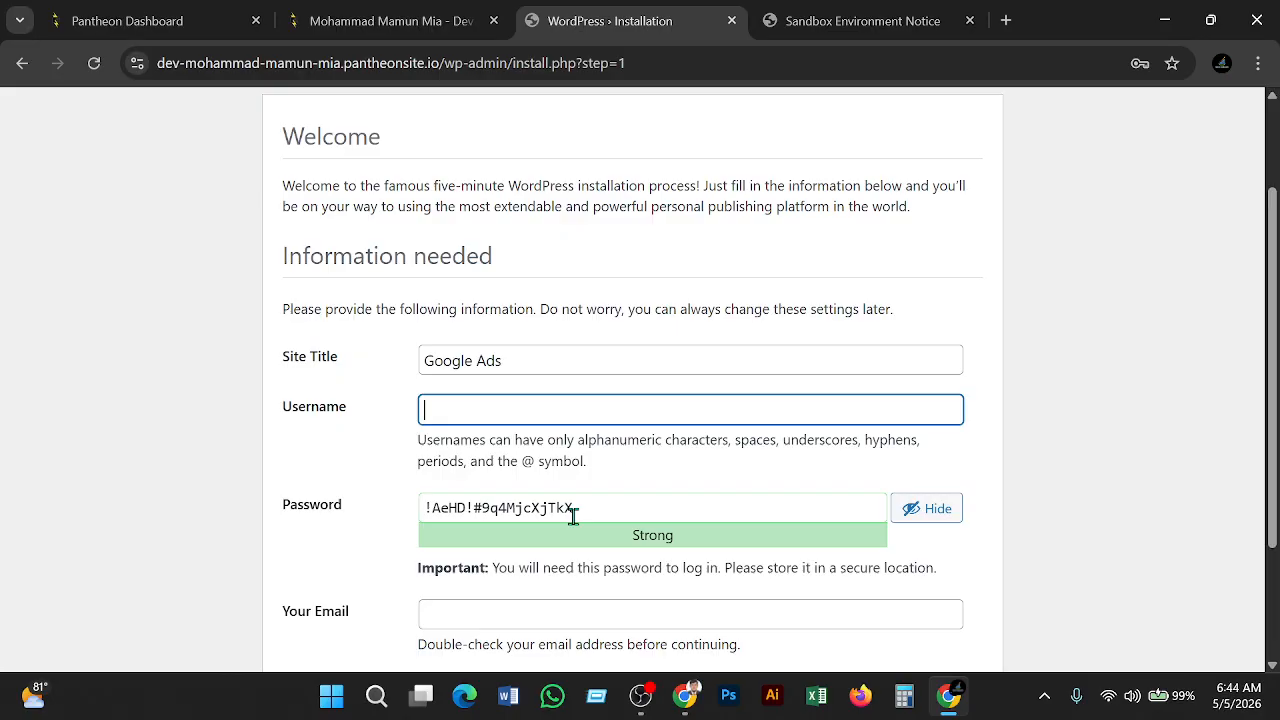
pyautogui.write('mamunmia')
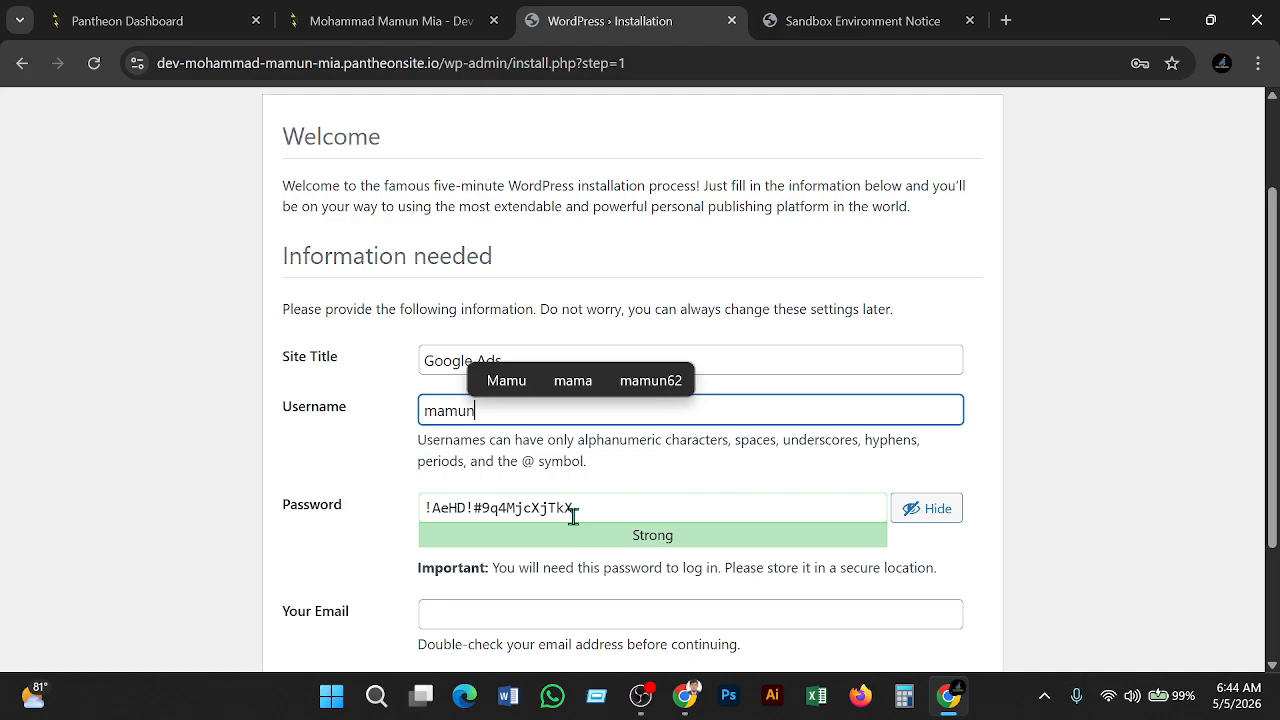
pyautogui.press('BackSpace')
pyautogui.press('BackSpace')
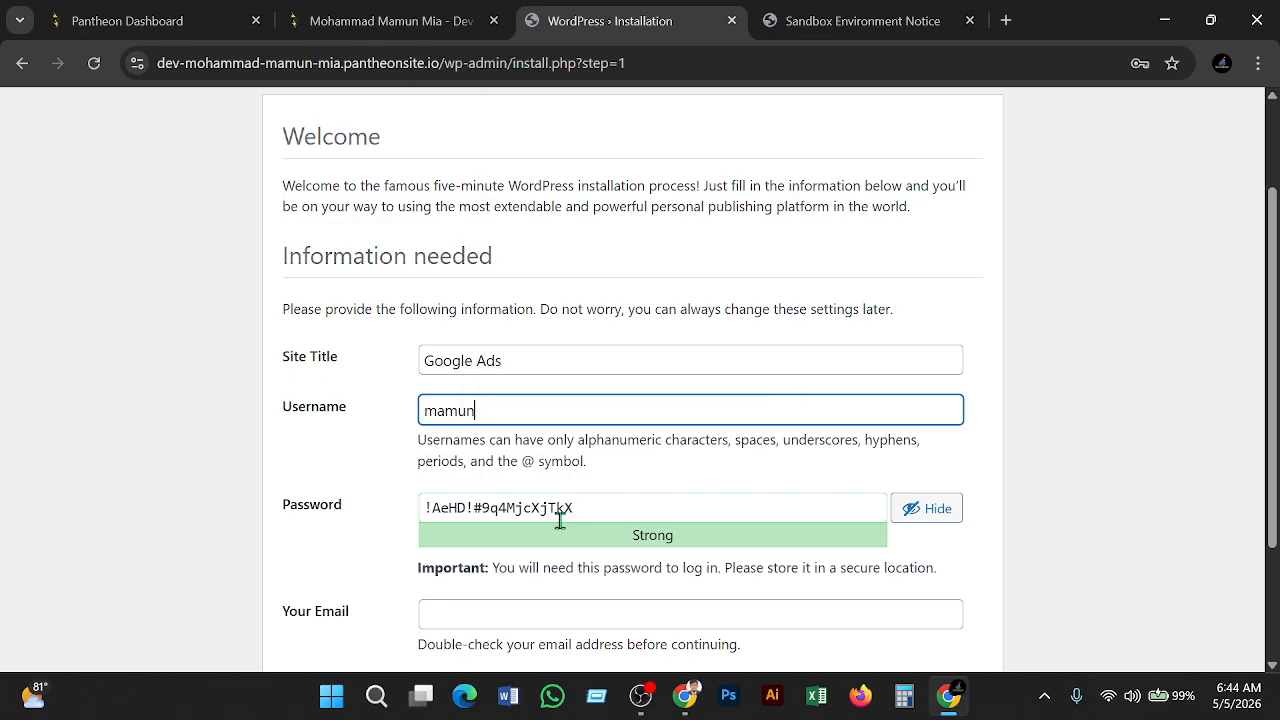
pyautogui.click(559, 510)
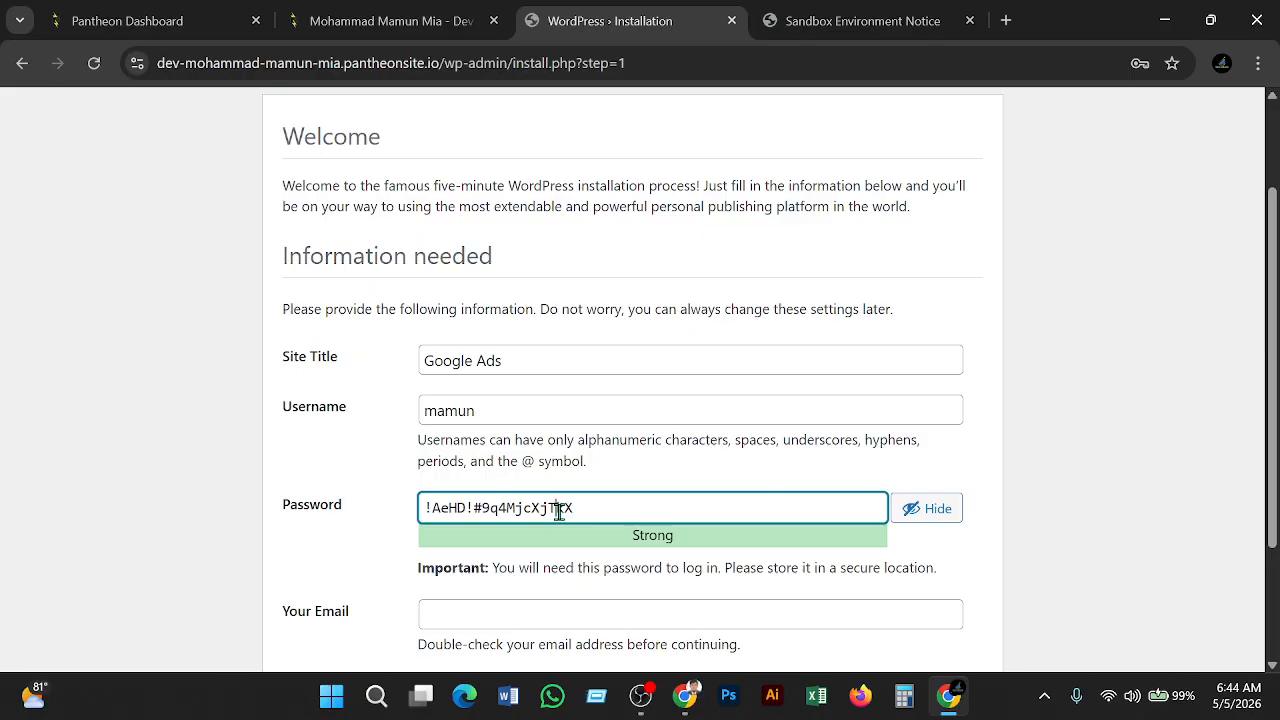
pyautogui.hotkey('ctrl', 'a')
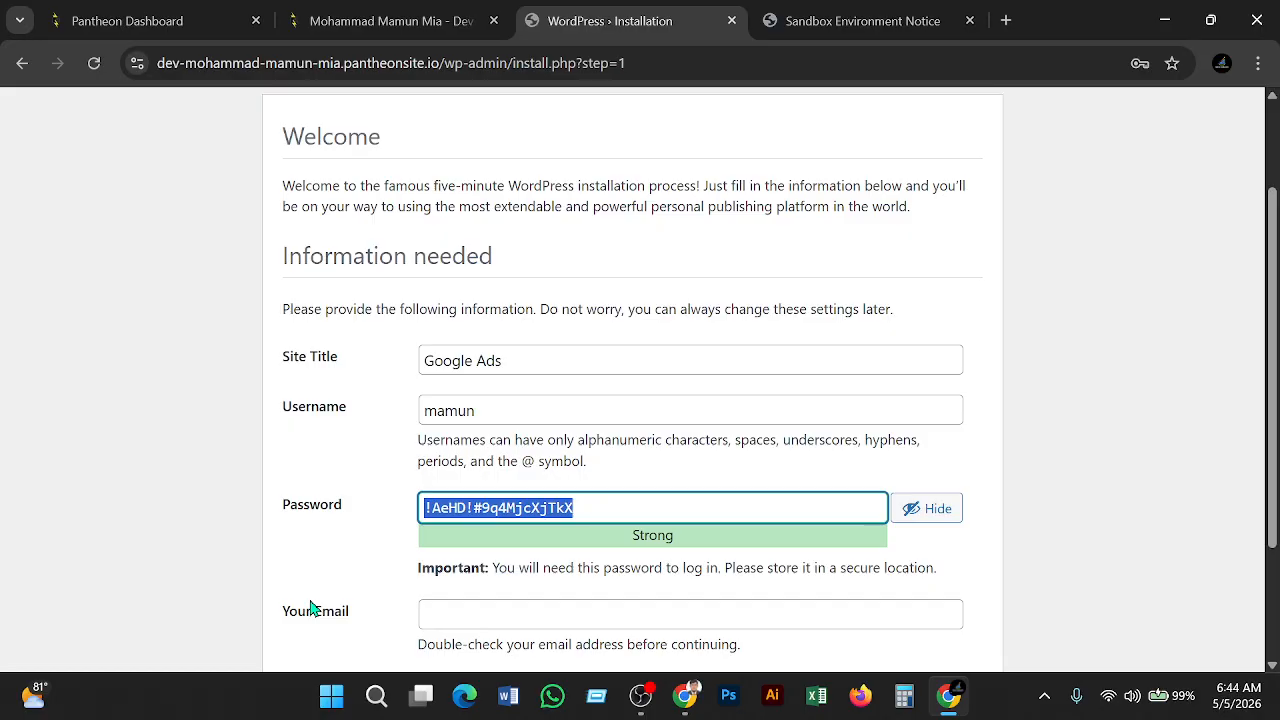
# Replace the generated password with the admin's own password, masked
pyautogui.write('t')
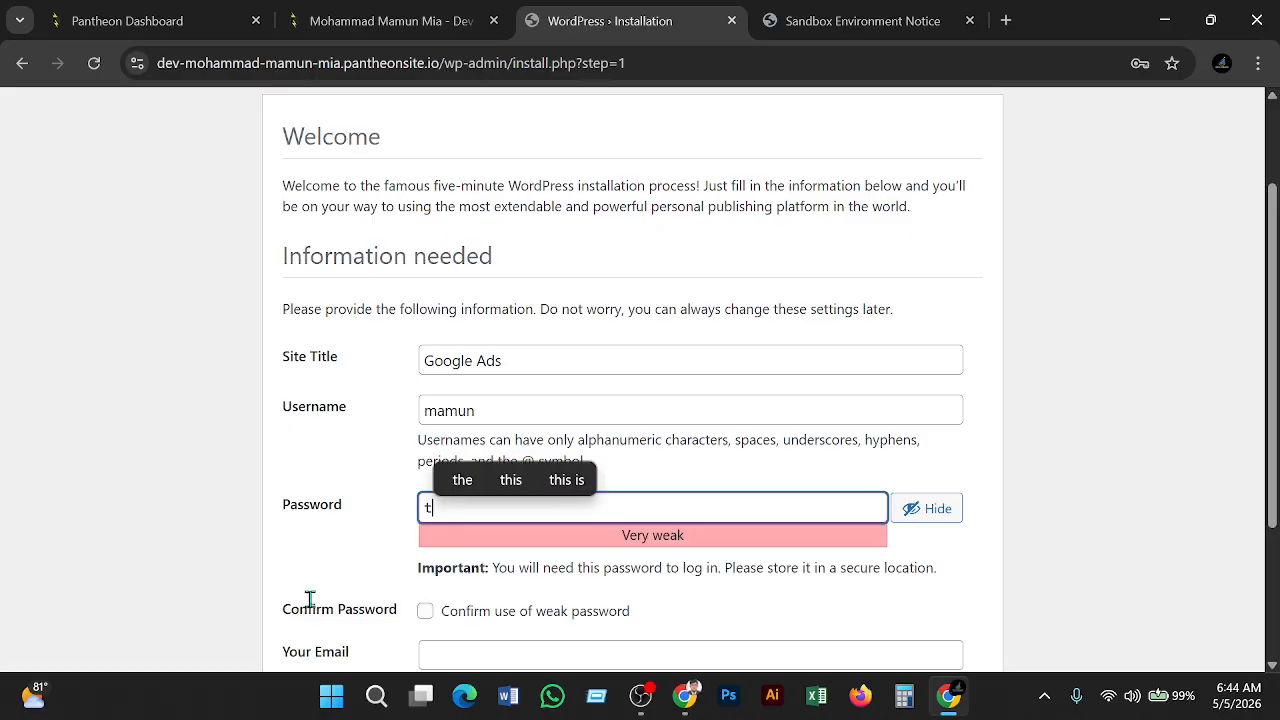
pyautogui.click(930, 506)
pyautogui.click(503, 512)
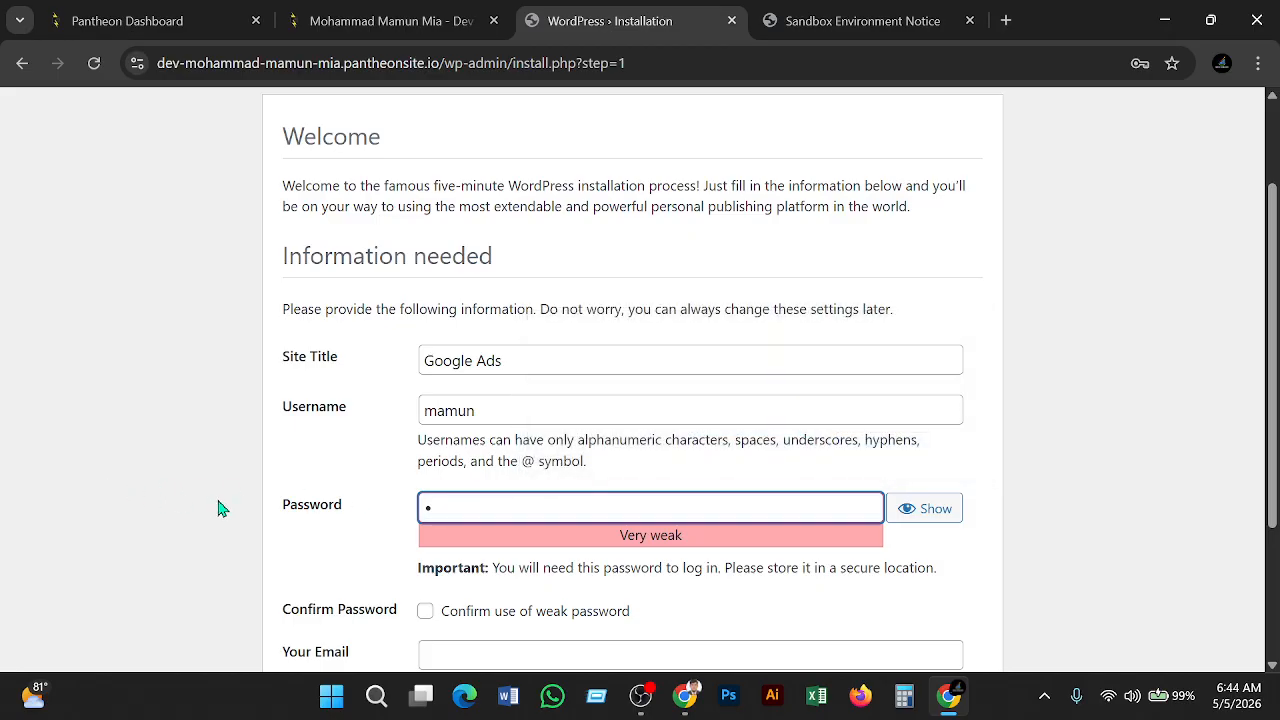
pyautogui.press('BackSpace')
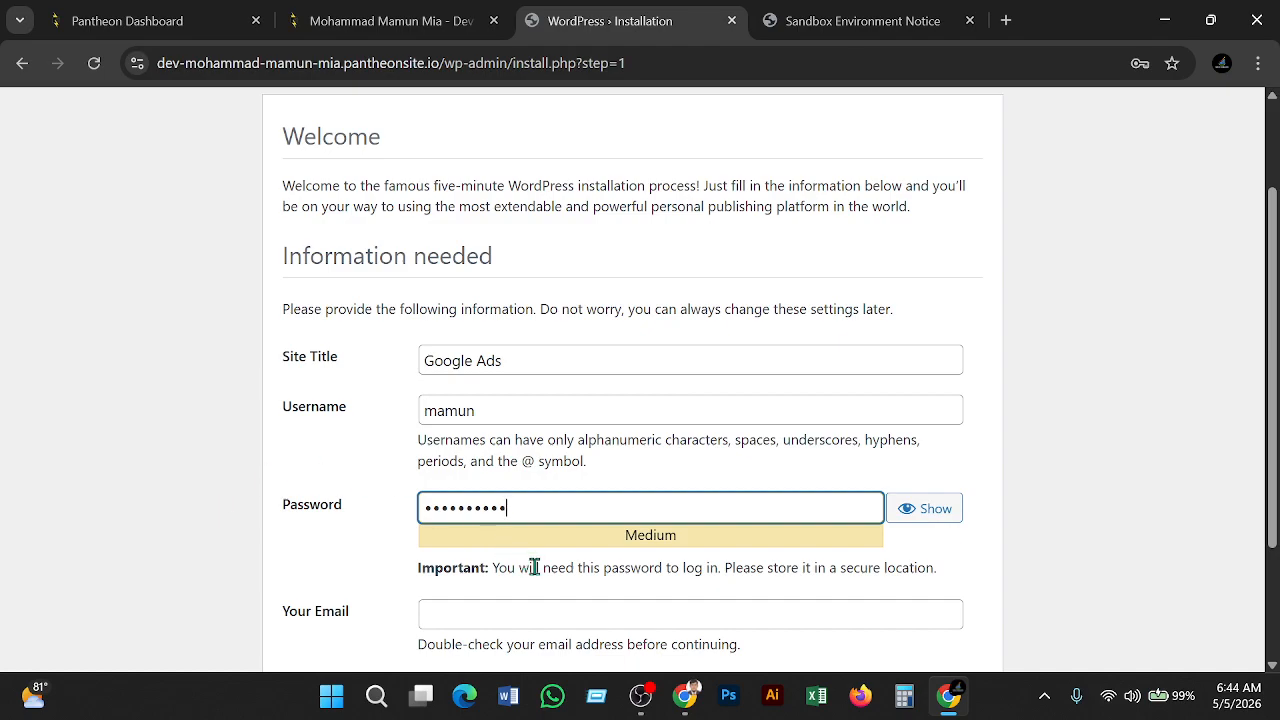
pyautogui.scroll(-1, 535, 567)
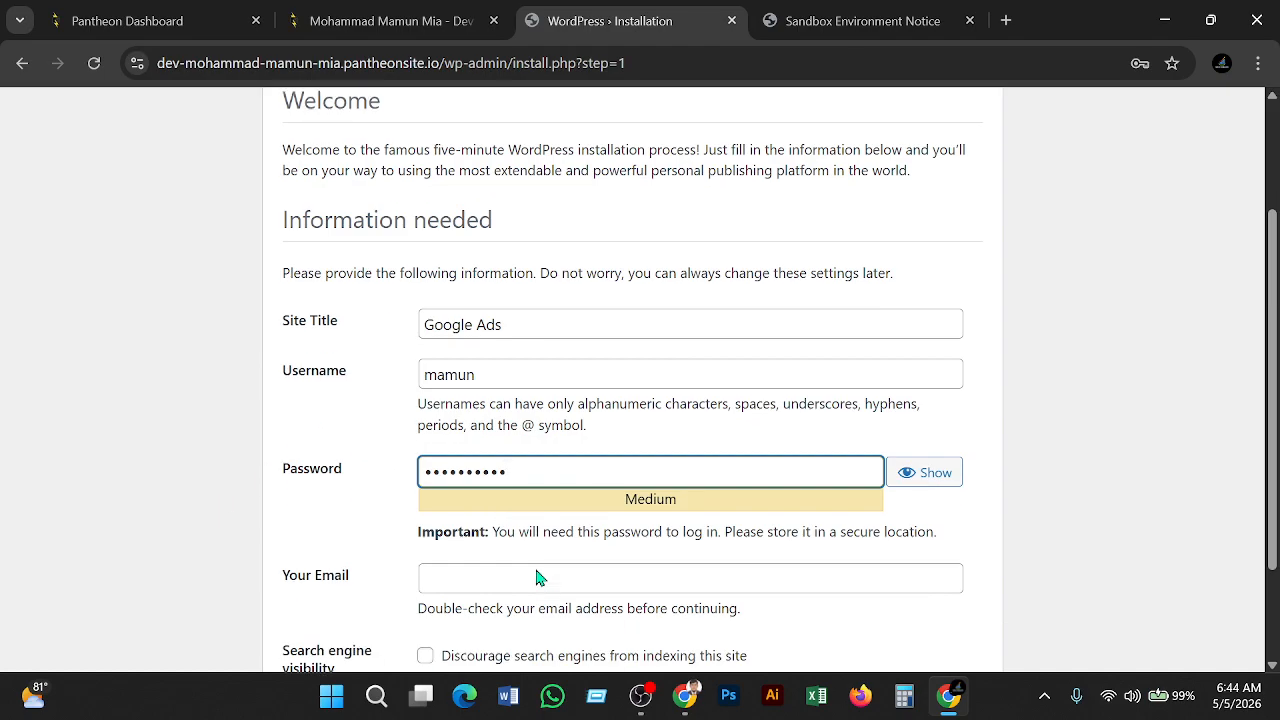
# Fill the admin email from the suggested address and tick 'Discourage search engines from indexing this site'
pyautogui.click(535, 553)
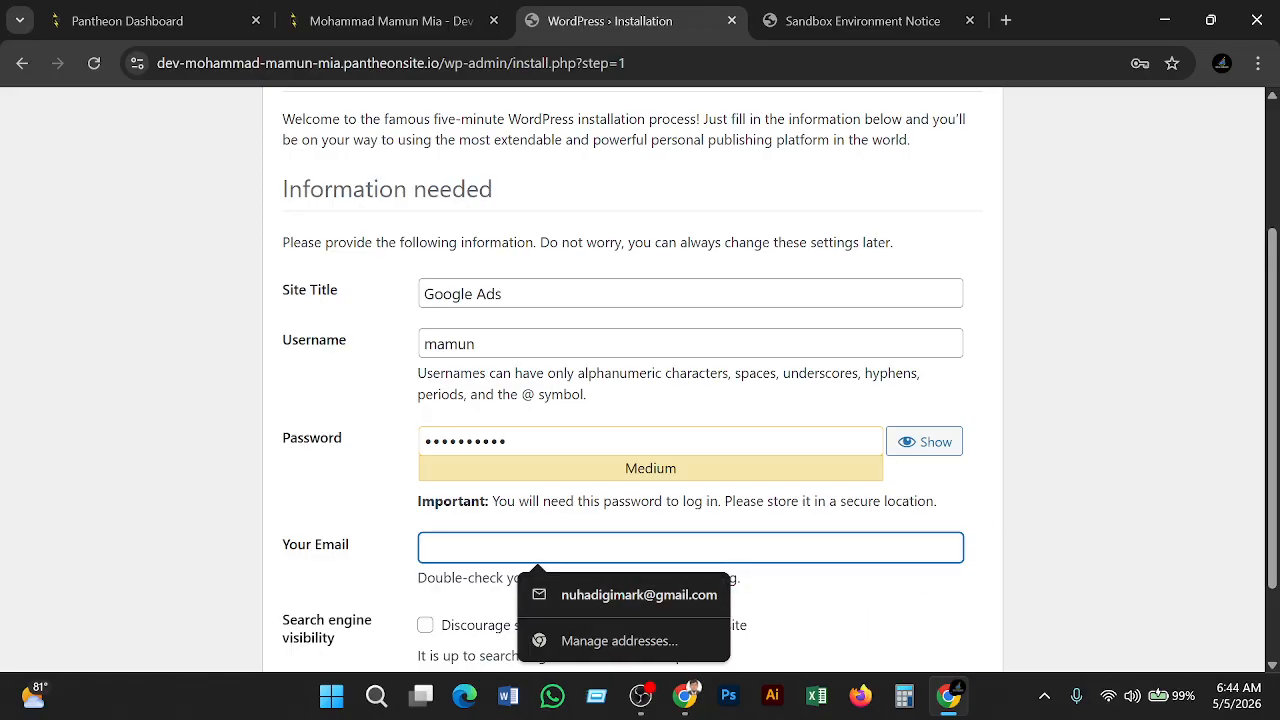
pyautogui.click(1223, 64)
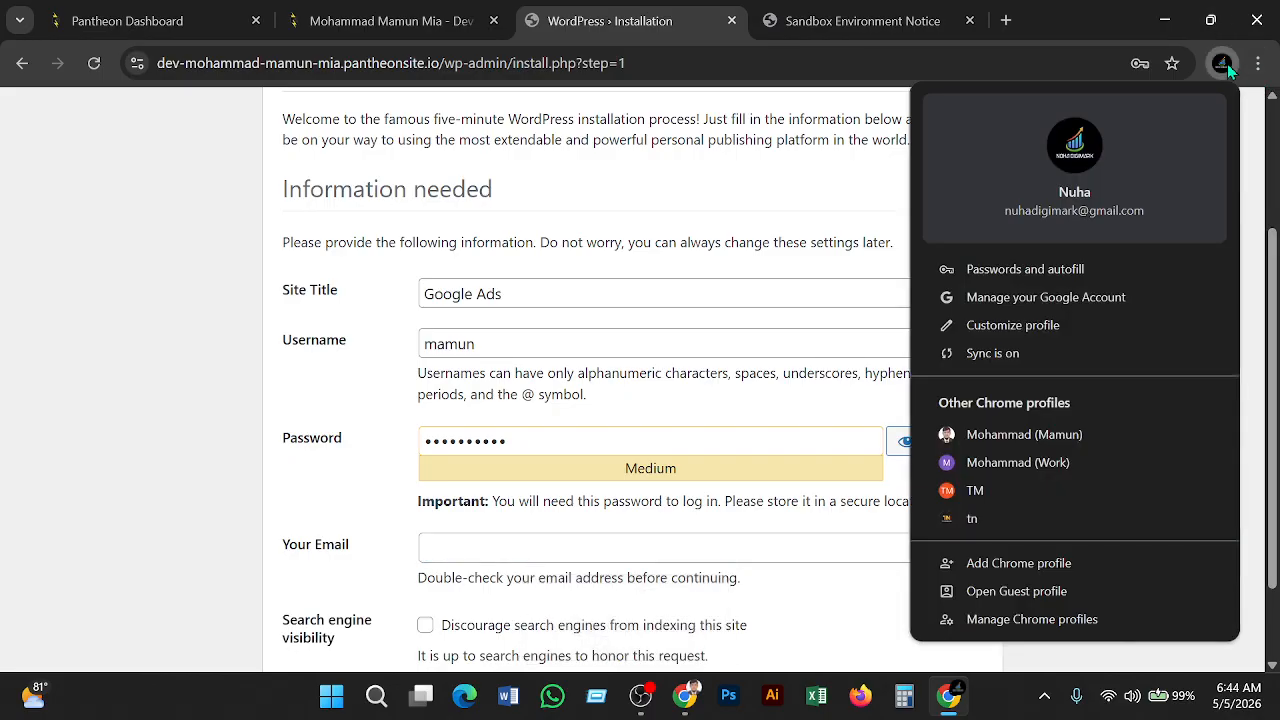
pyautogui.click(1223, 64)
pyautogui.click(513, 550)
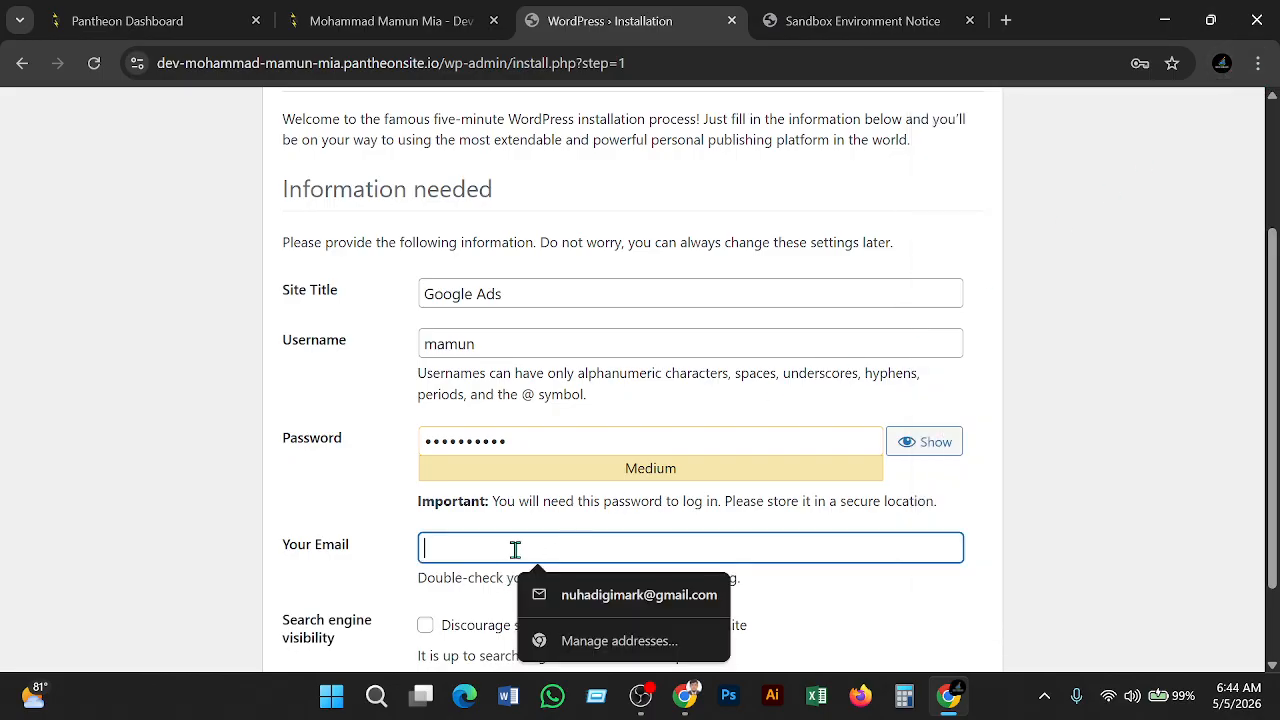
pyautogui.click(602, 598)
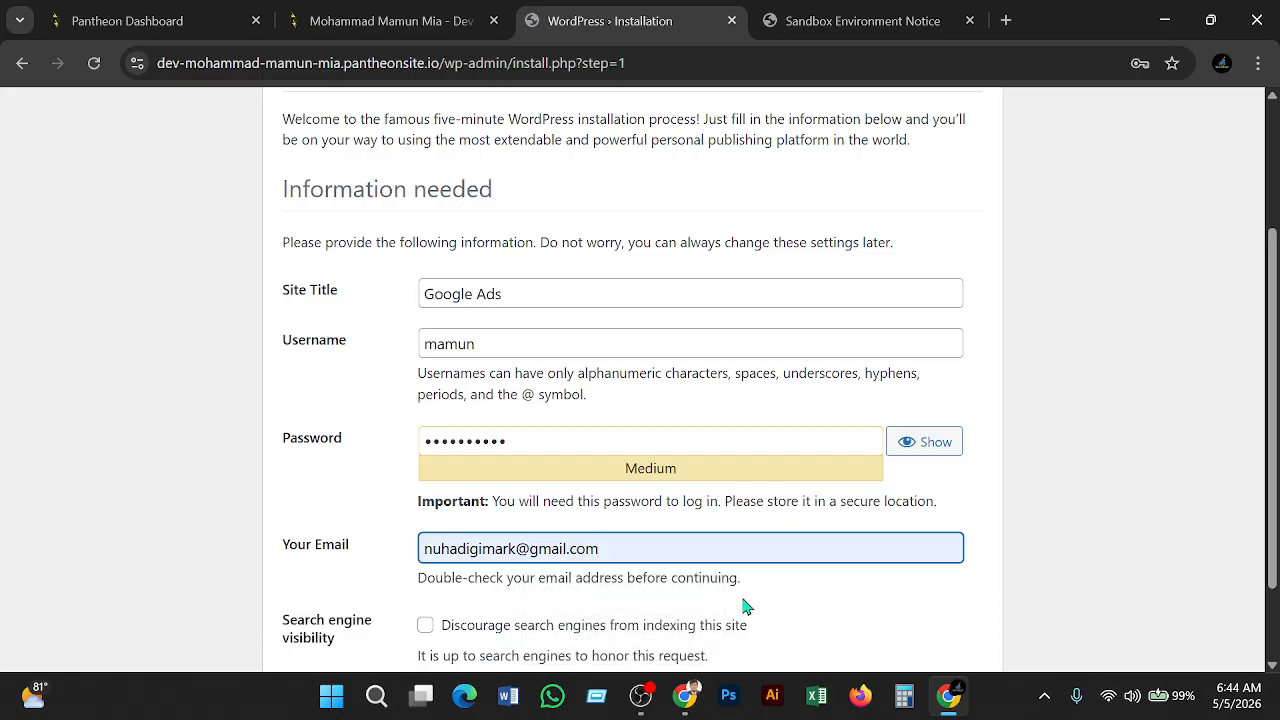
pyautogui.scroll(-1, 745, 605)
pyautogui.scroll(-2, 745, 605)
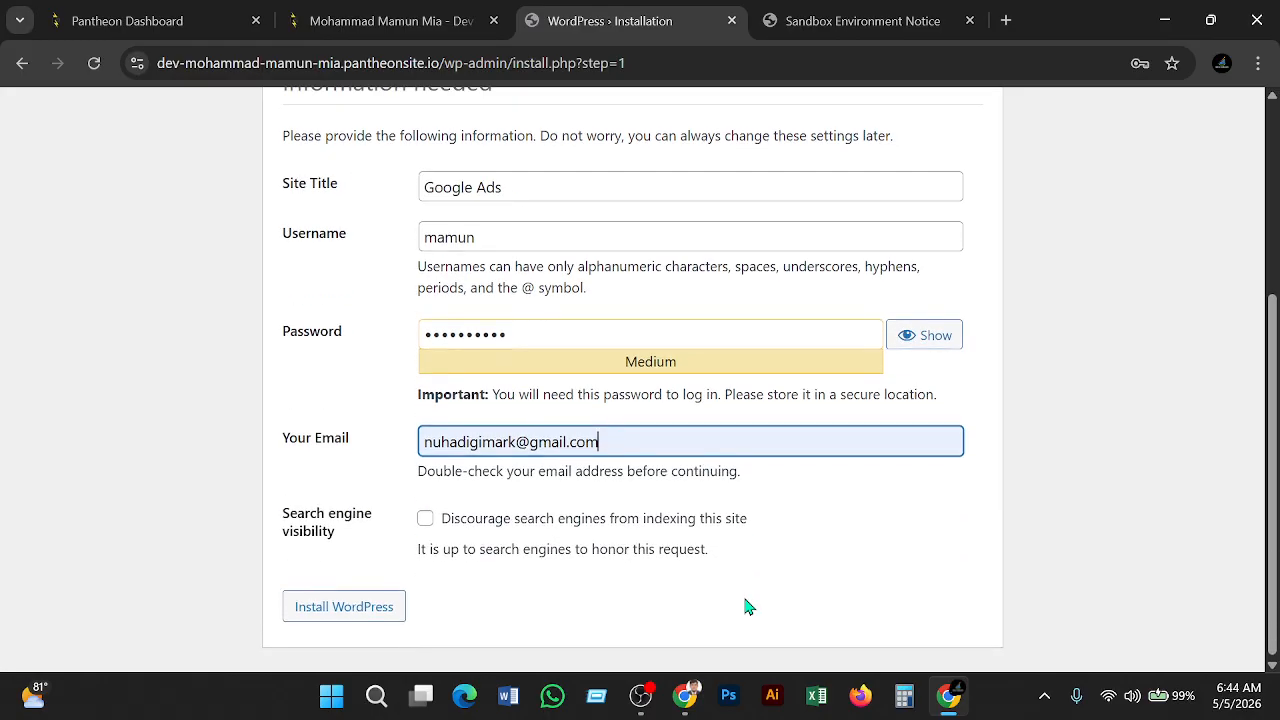
pyautogui.click(425, 519)
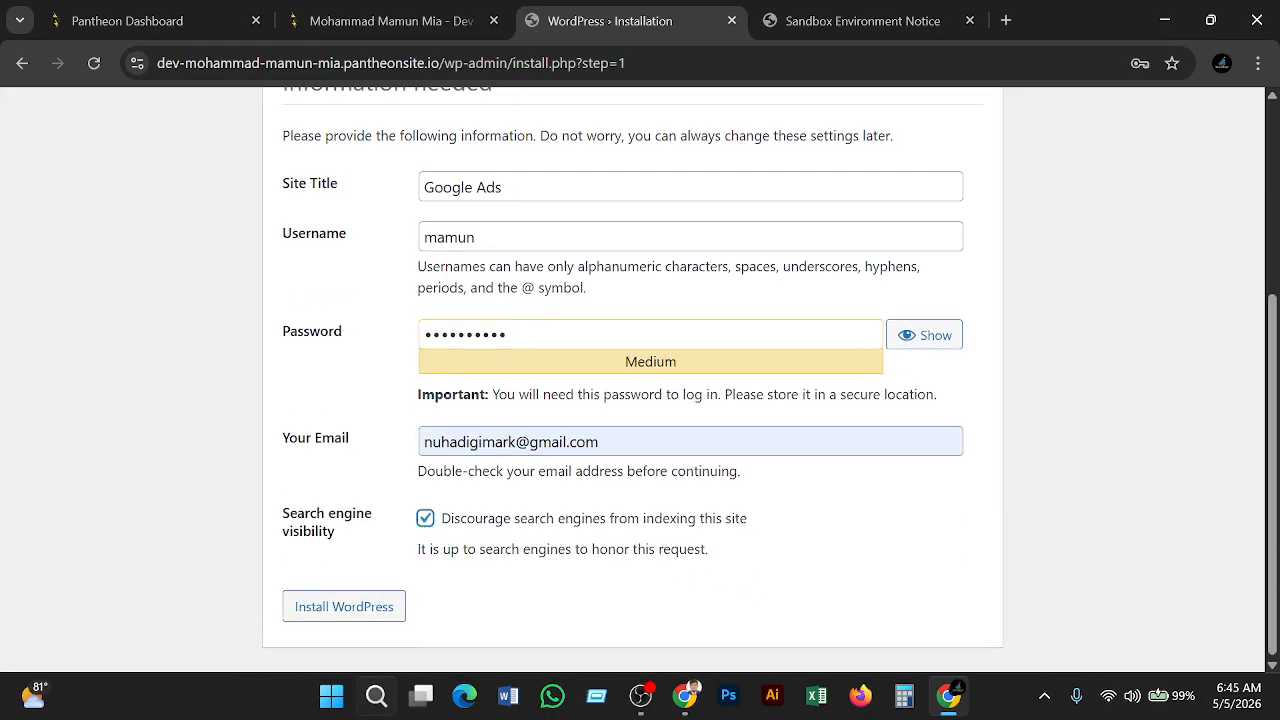
# Install WordPress, dismiss the save-password offer, and go to the login page from the Success screen
pyautogui.click(344, 610)
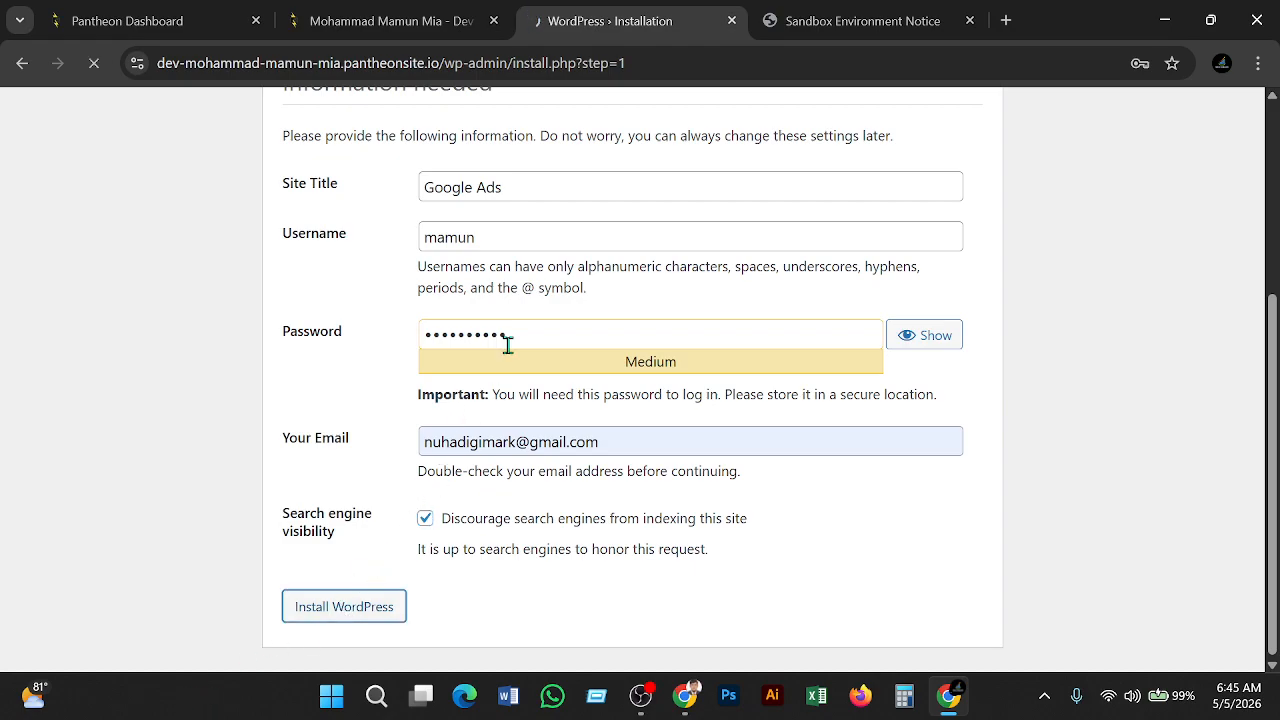
pyautogui.moveTo(521, 322); pyautogui.dragTo(549, 209)
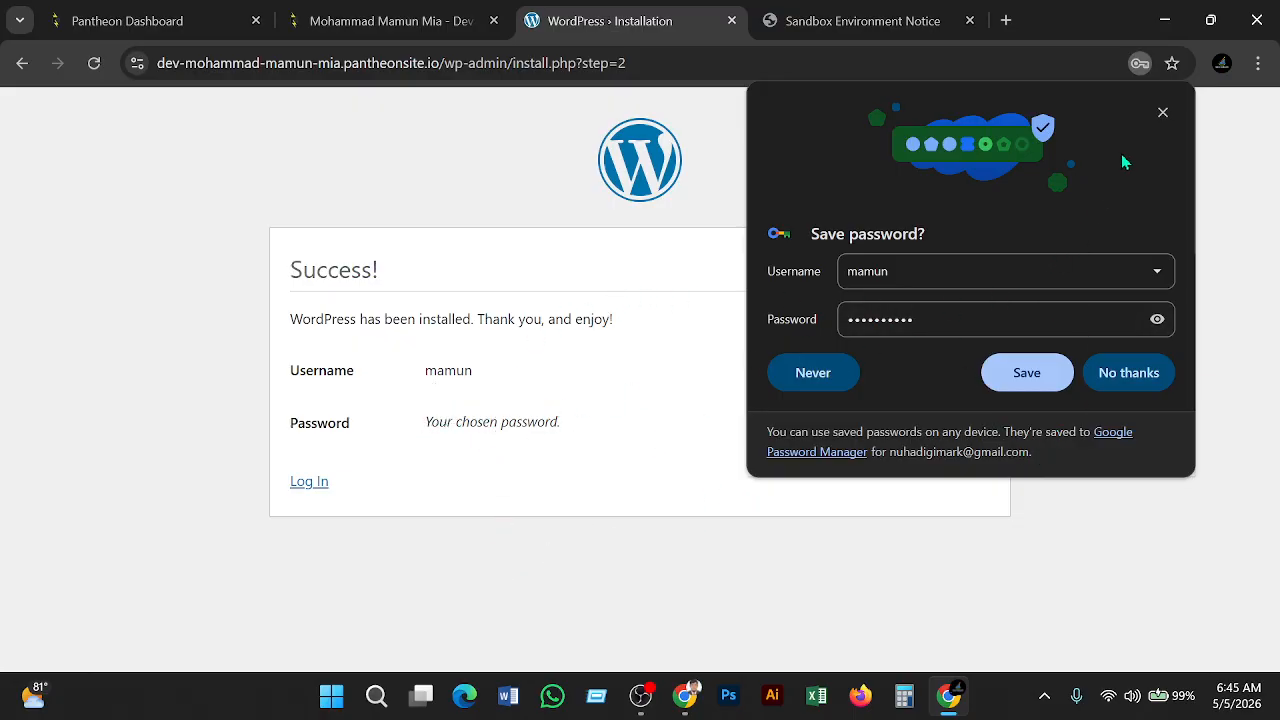
pyautogui.click(1162, 112)
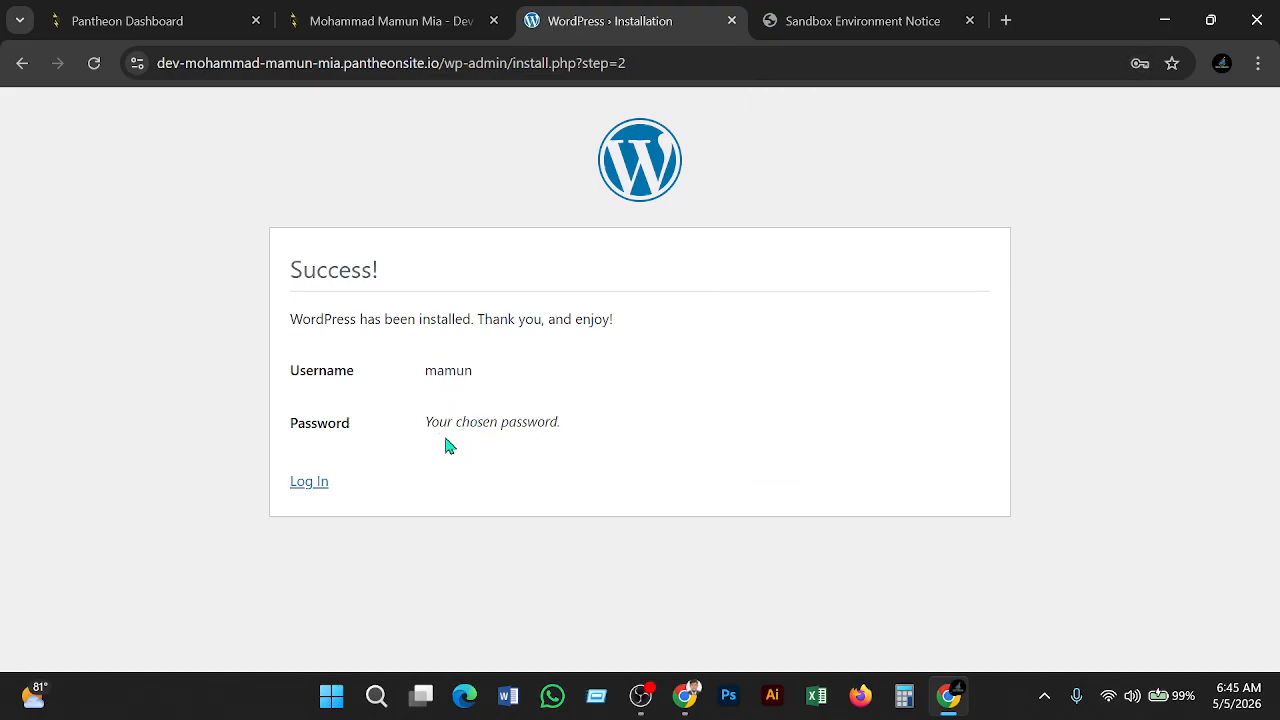
pyautogui.click(300, 484)
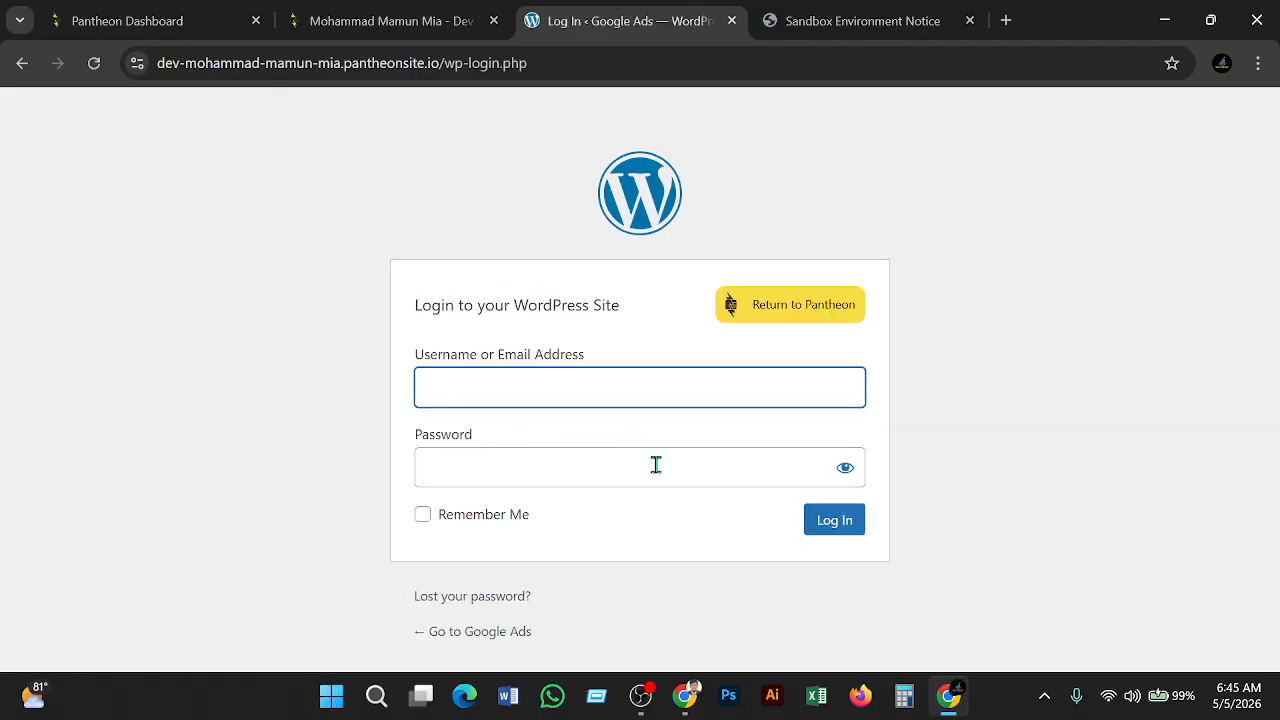
# Log in as the new admin with Remember Me ticked, then switch to the sandbox notice tab
pyautogui.write('mamun')
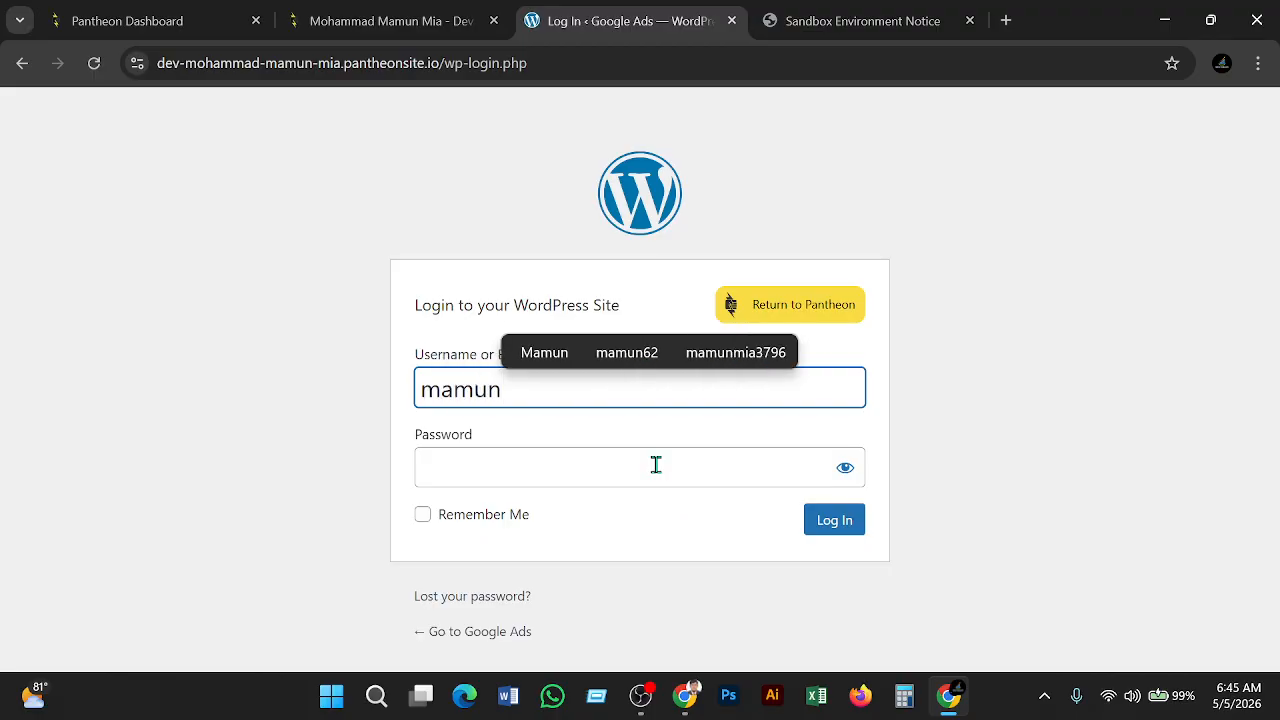
pyautogui.click(656, 465)
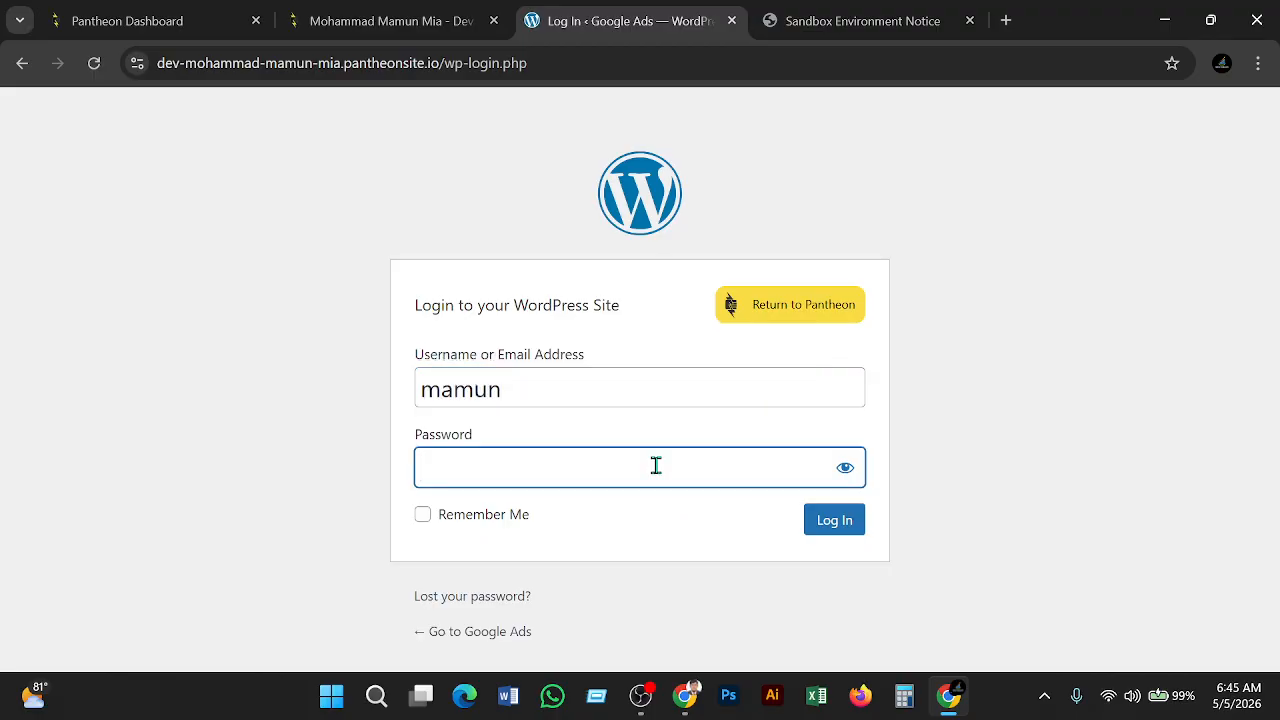
pyautogui.write('•')
pyautogui.click(500, 514)
pyautogui.click(841, 522)
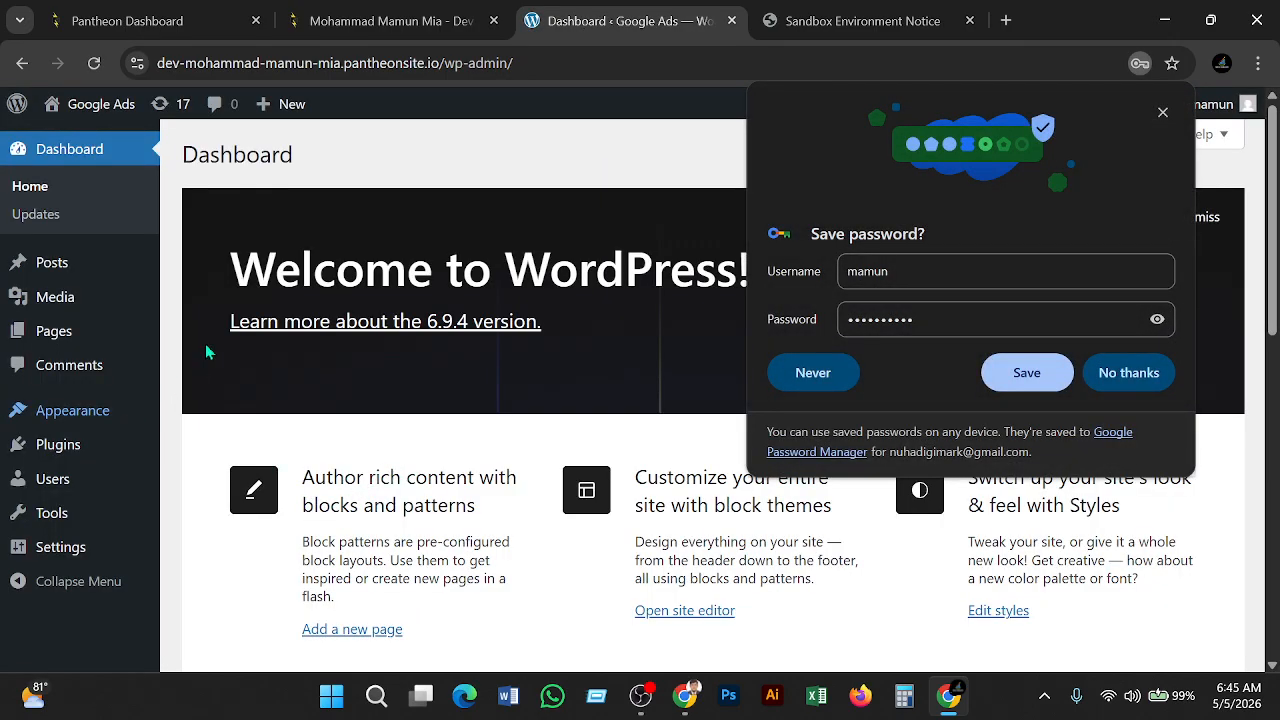
pyautogui.click(1160, 114)
pyautogui.click(850, 21)
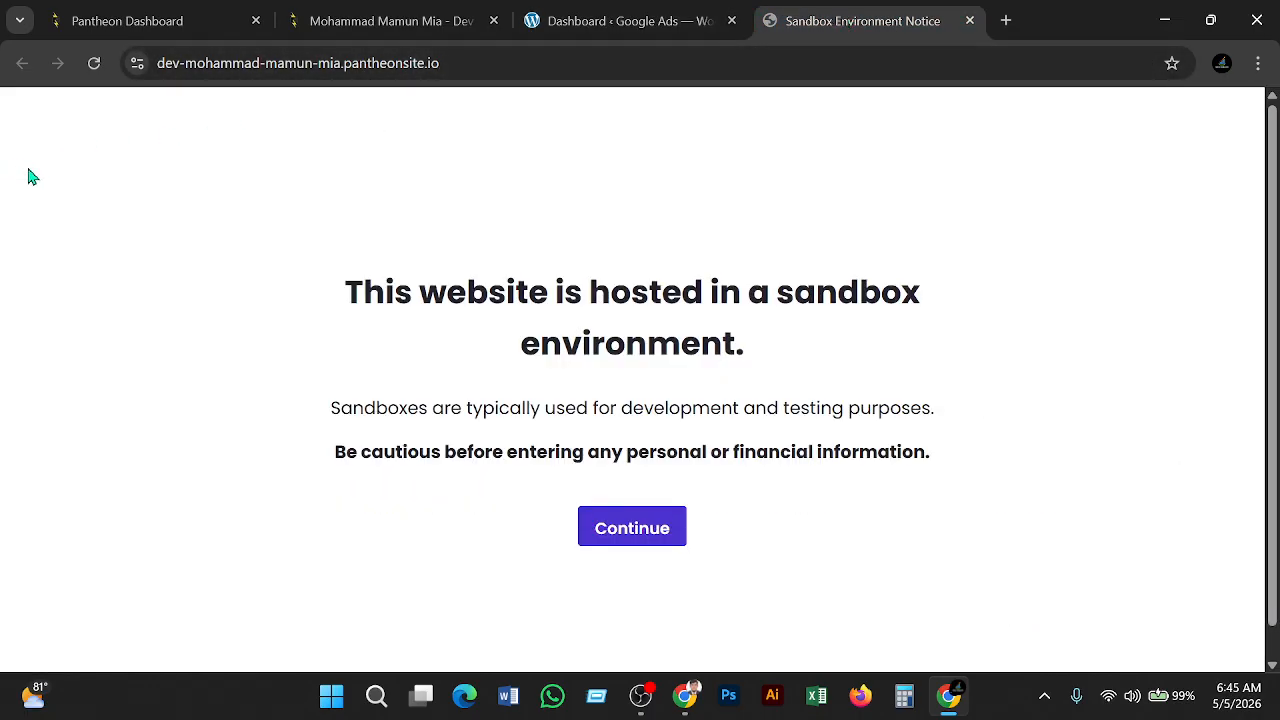
# Reload the sandbox tab and view the Google Ads blog with its Hello world! post
pyautogui.click(94, 63)
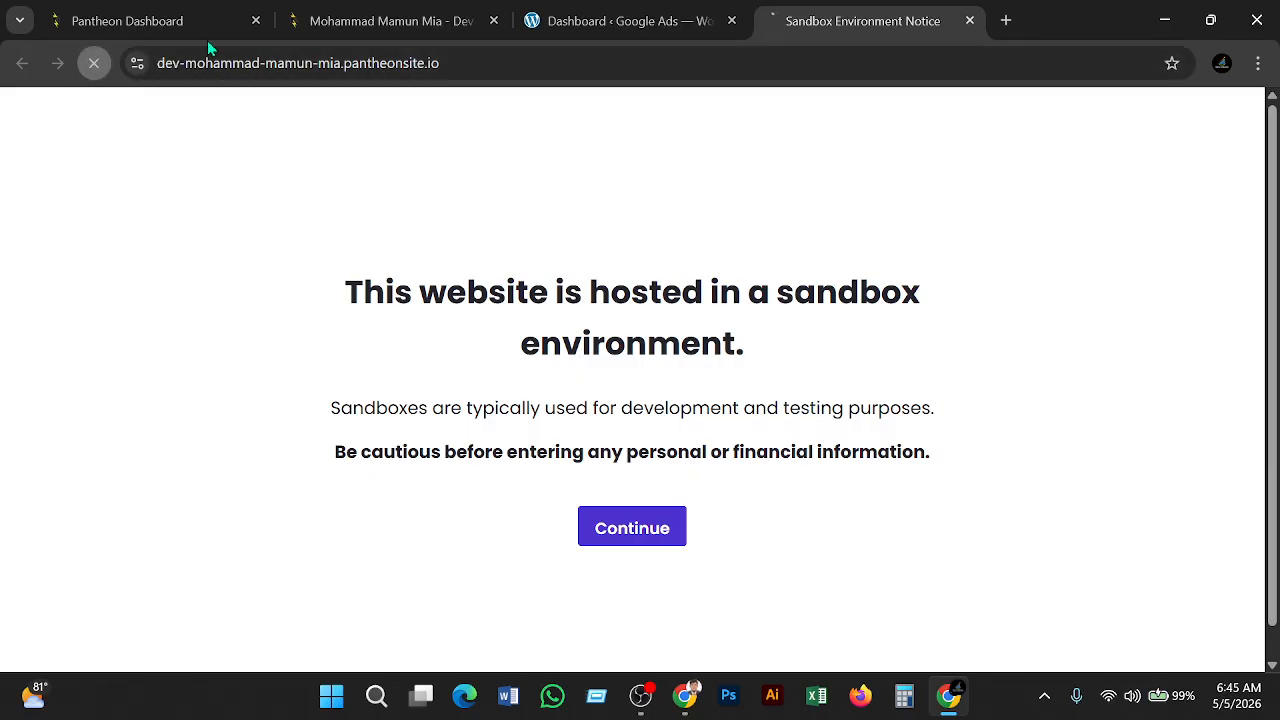
pyautogui.click(643, 21)
pyautogui.moveTo(4, 482)
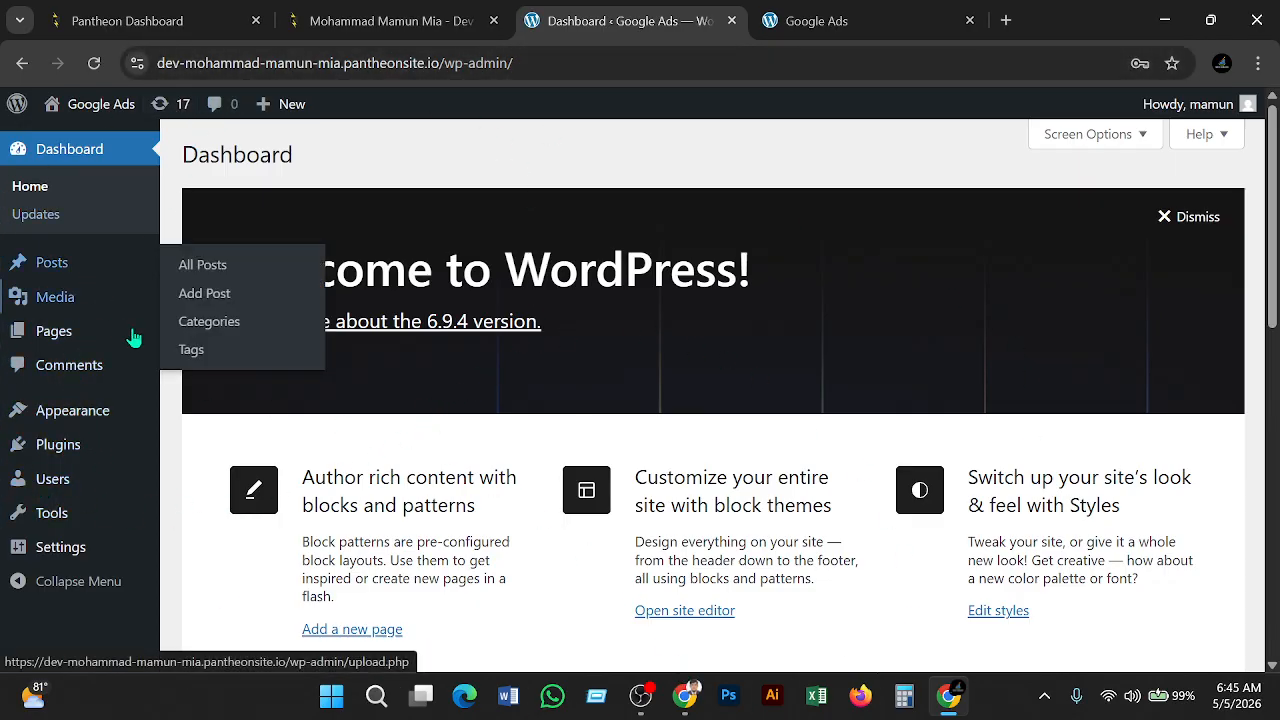
pyautogui.click(831, 21)
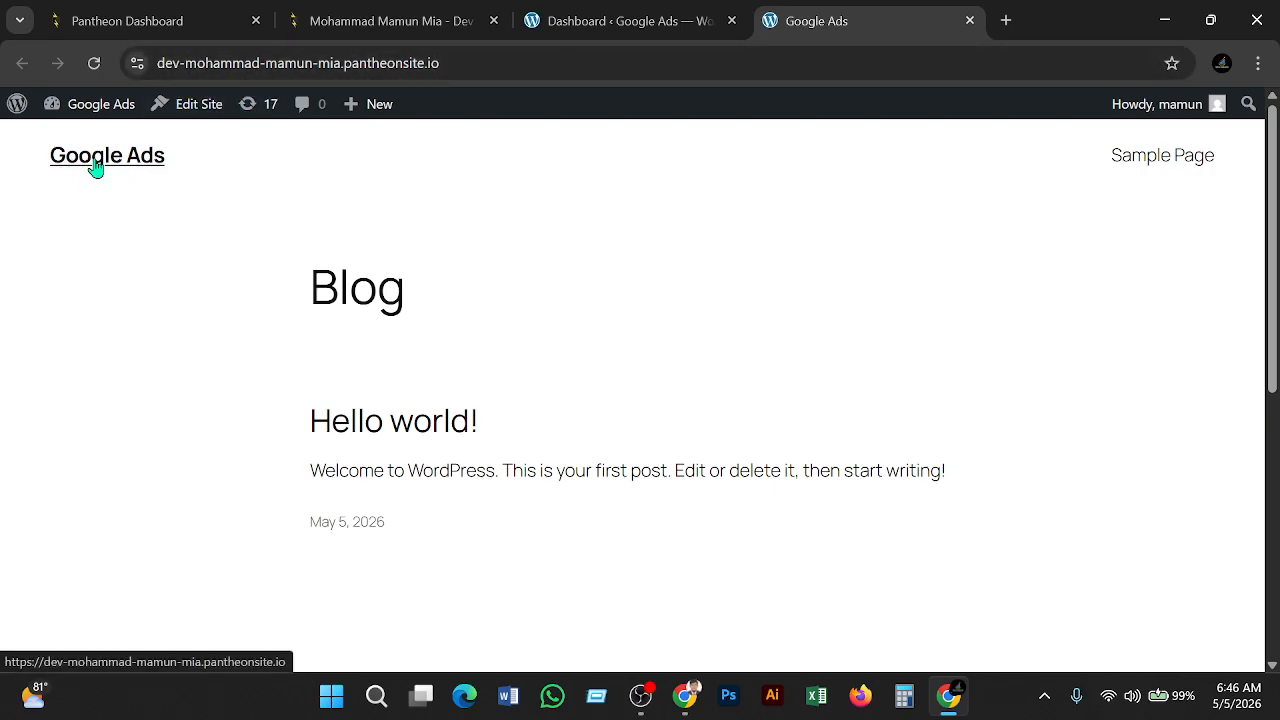
pyautogui.moveTo(1178, 106)
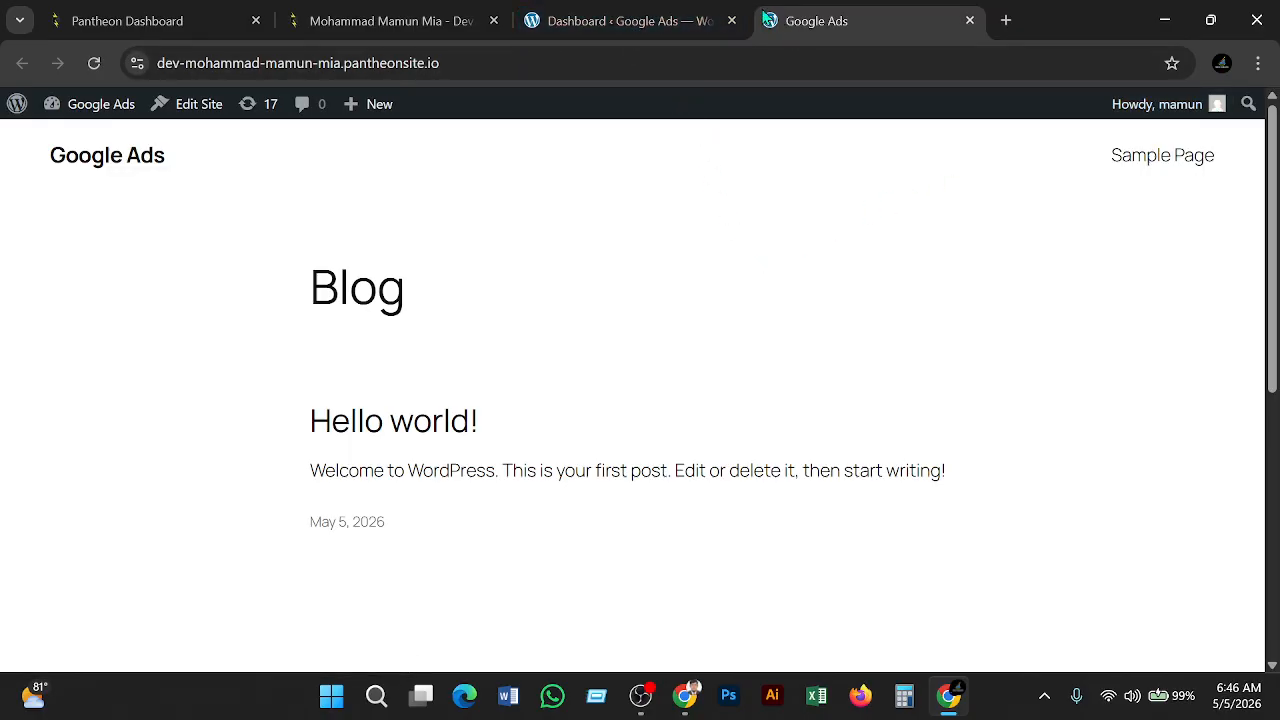
pyautogui.scroll(-3, 894, 594)
pyautogui.scroll(3, 894, 594)
# Go back to the WordPress admin Dashboard tab
pyautogui.click(588, 21)
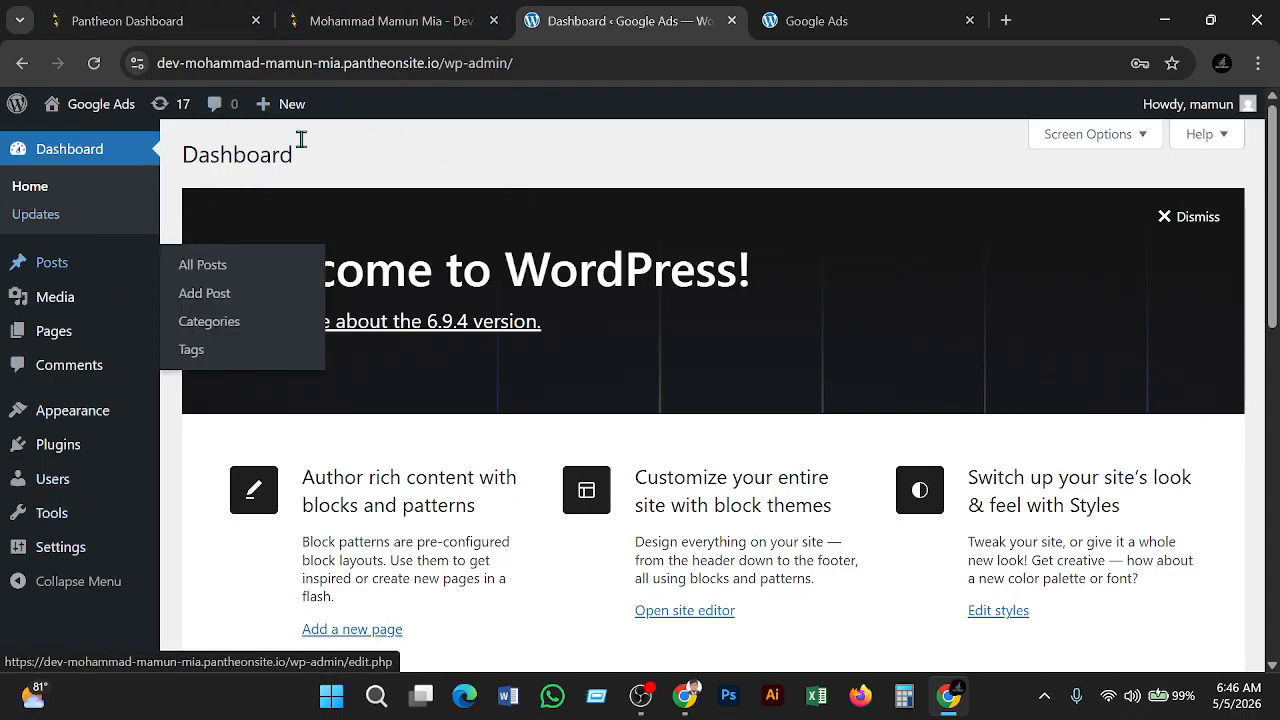
pyautogui.click(808, 22)
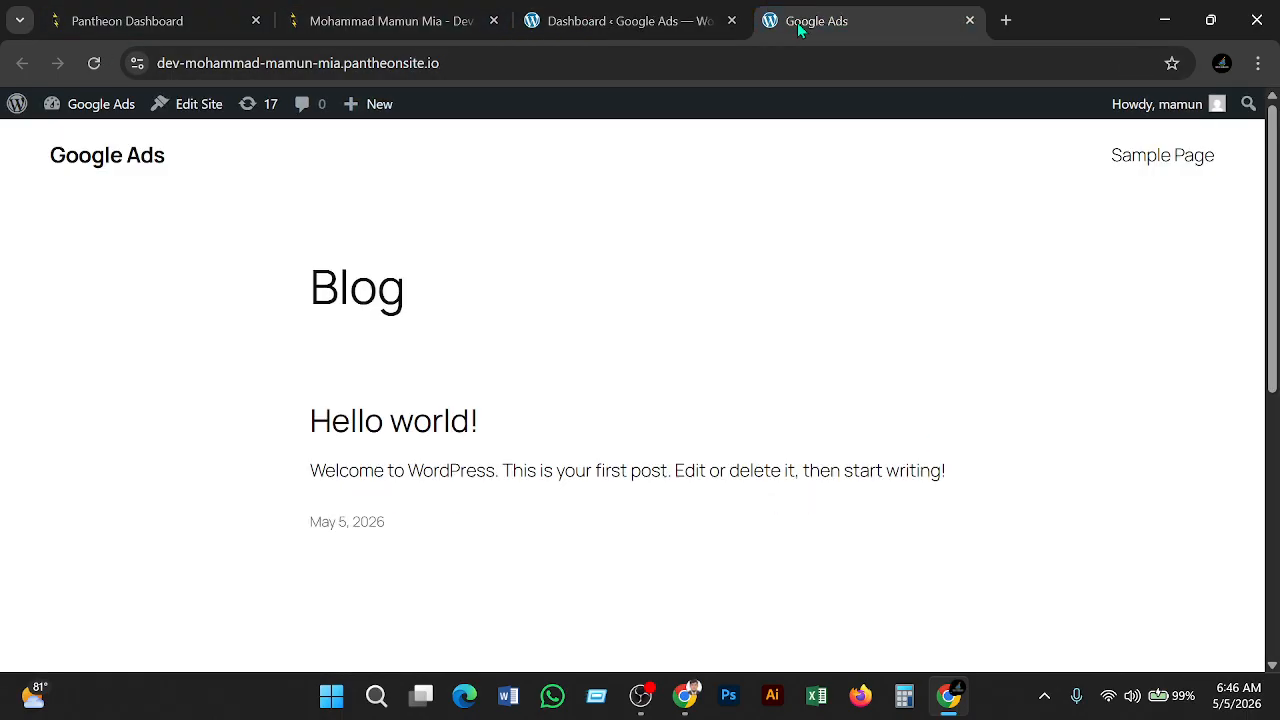
pyautogui.click(670, 21)
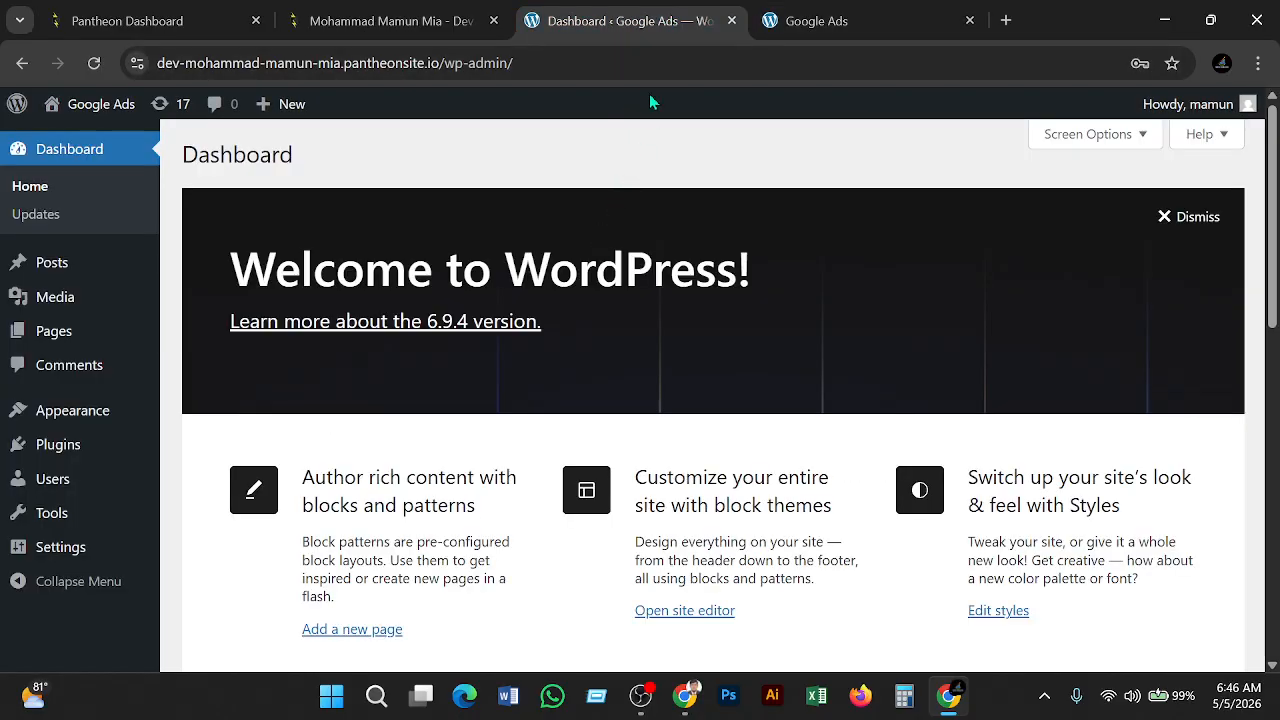